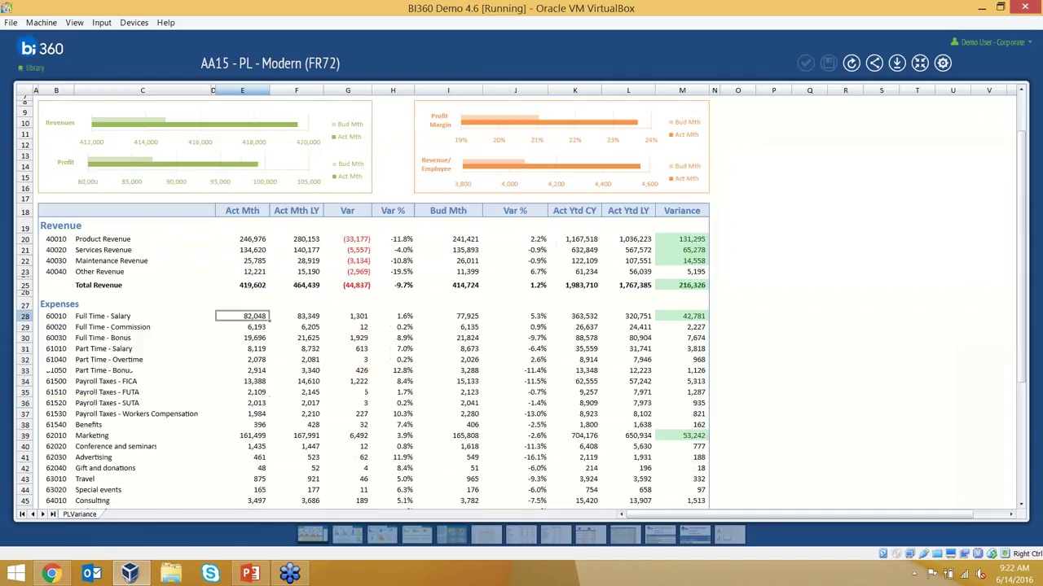
Step: Download the shared PL - Modern report to the Desktop as an Excel Workbook (*.xlsx) named "demo"
key(ctrl+Home)
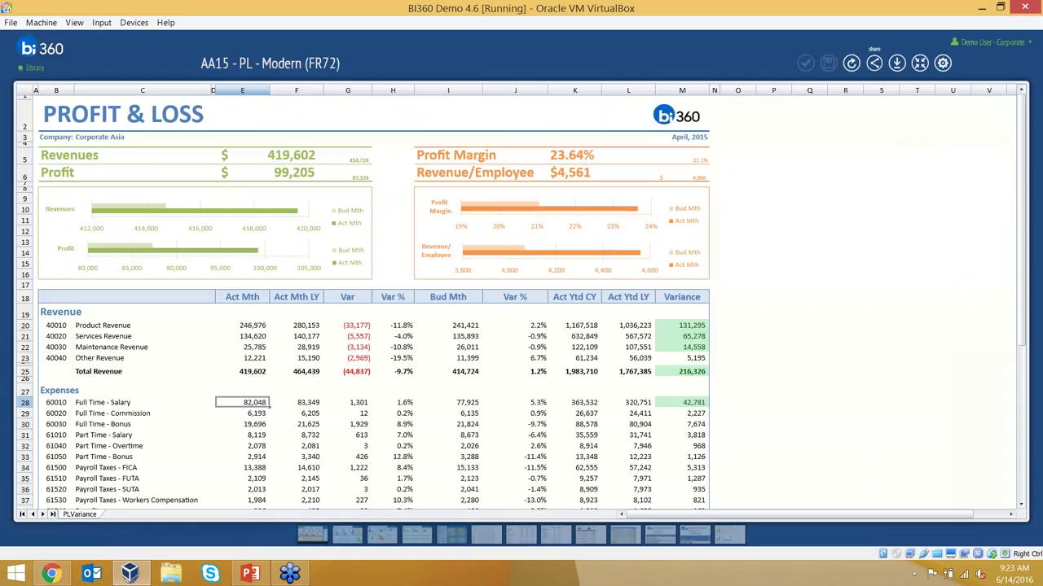
click(873, 63)
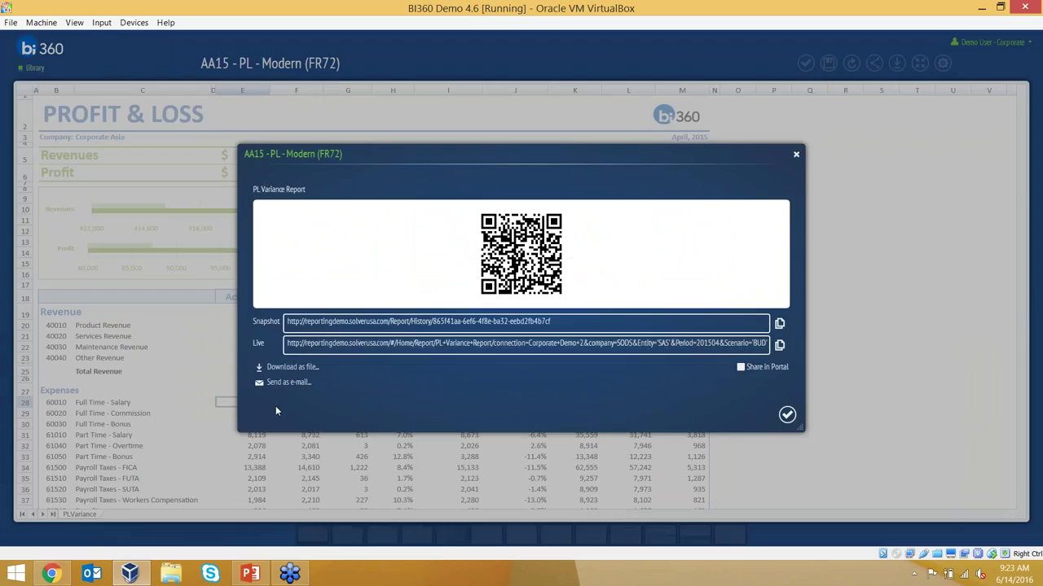
click(291, 367)
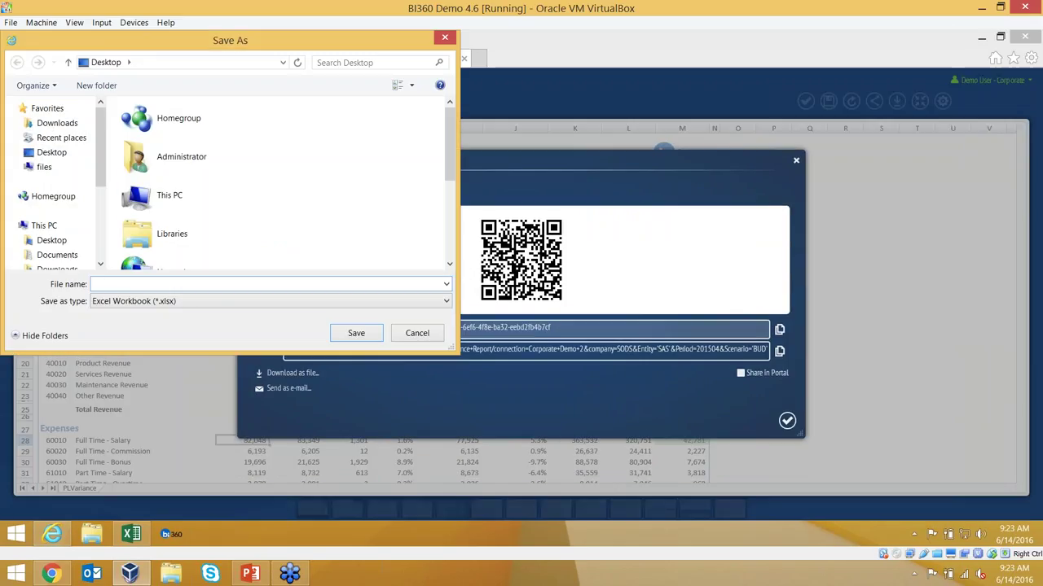
click(215, 301)
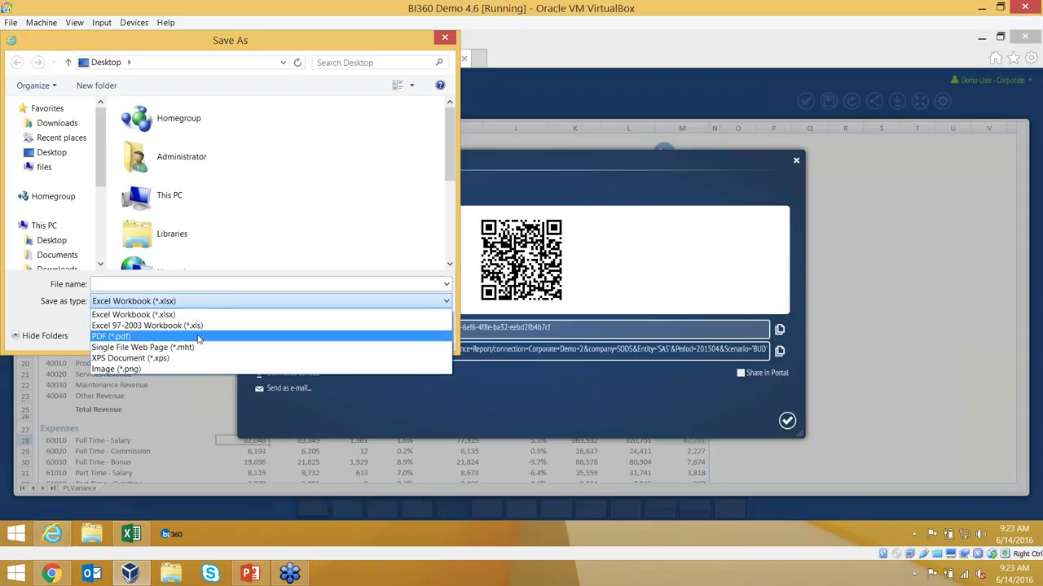
click(230, 315)
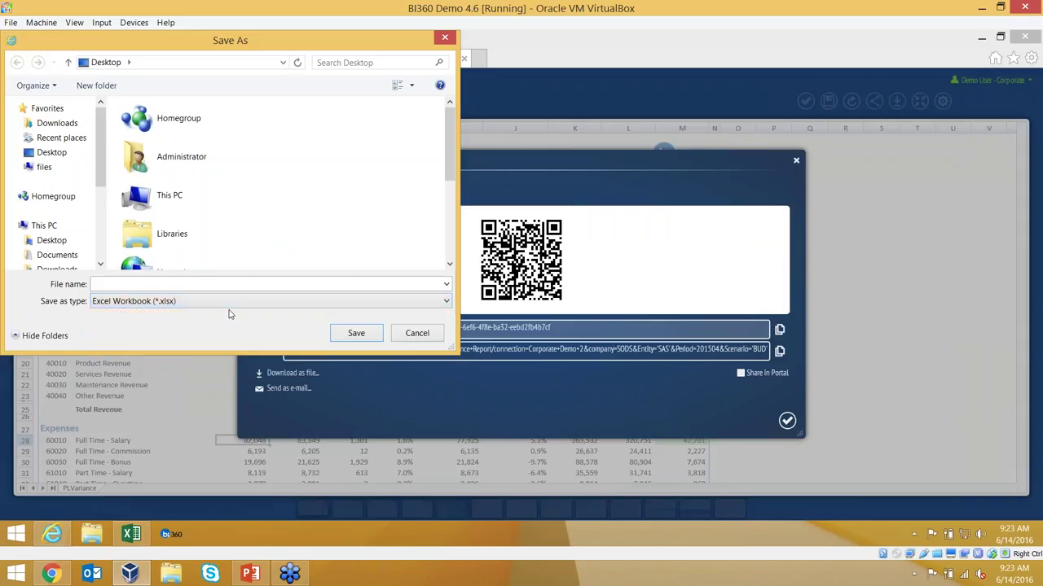
text(demo)
click(356, 333)
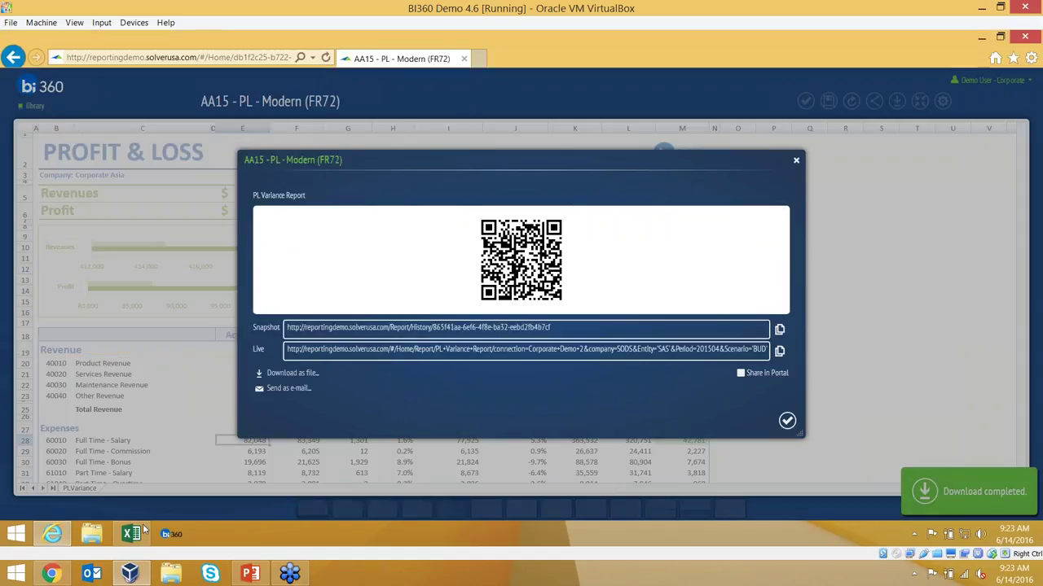
Step: Open the downloaded demo workbook from the Desktop folder in Excel and enable editing
click(91, 526)
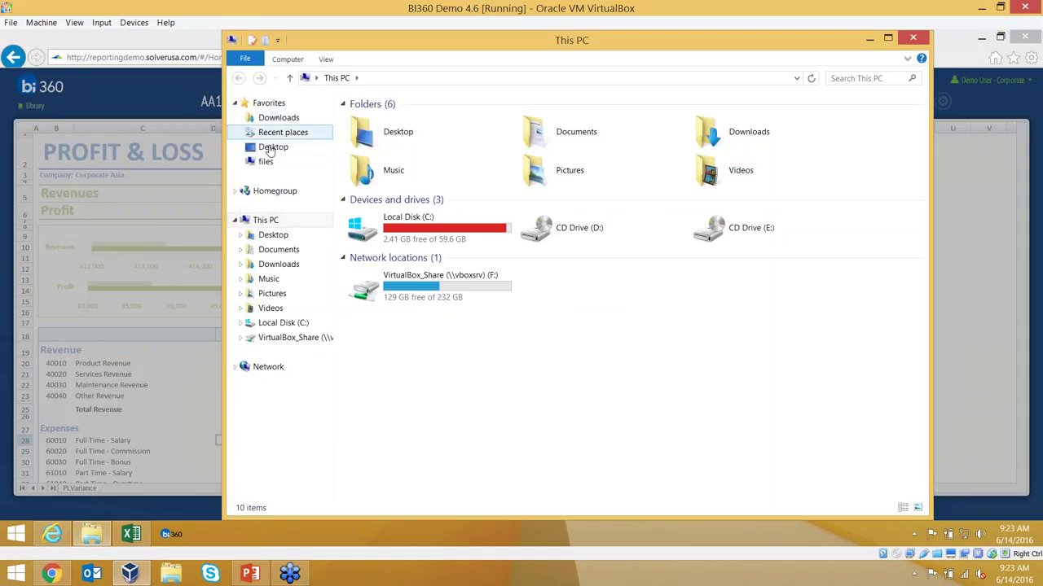
click(271, 149)
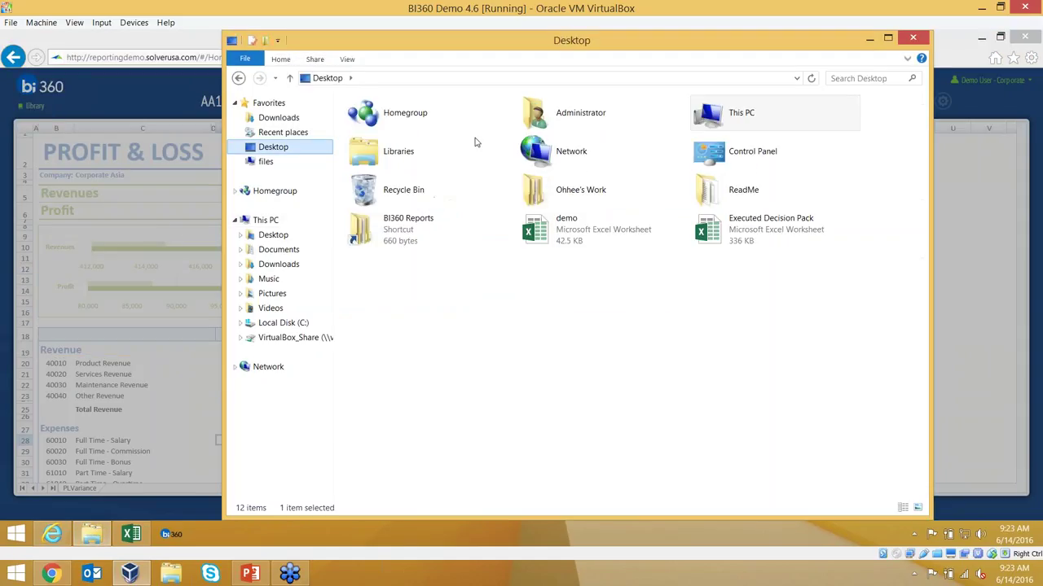
double_click(623, 234)
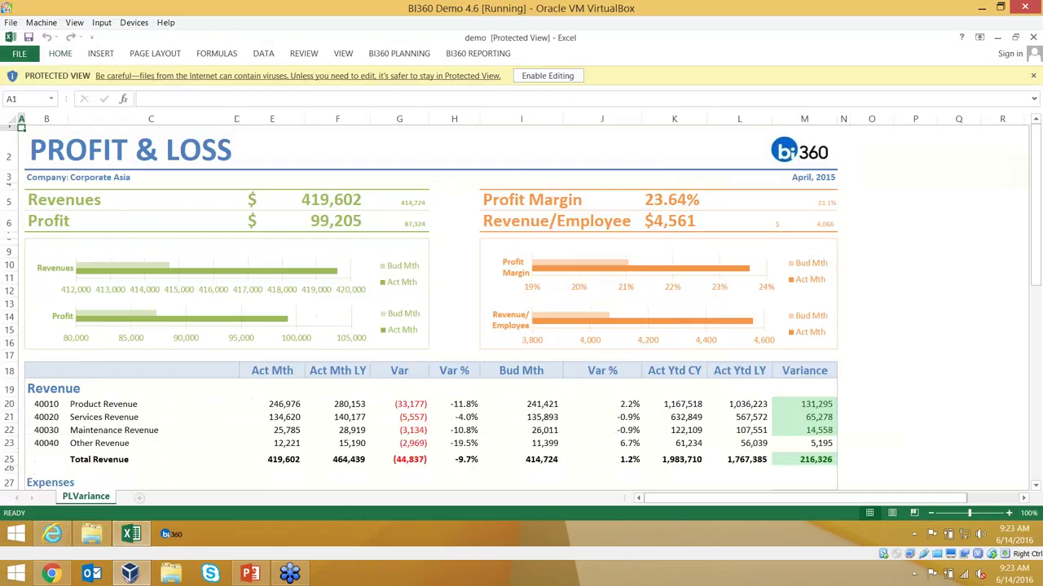
click(537, 76)
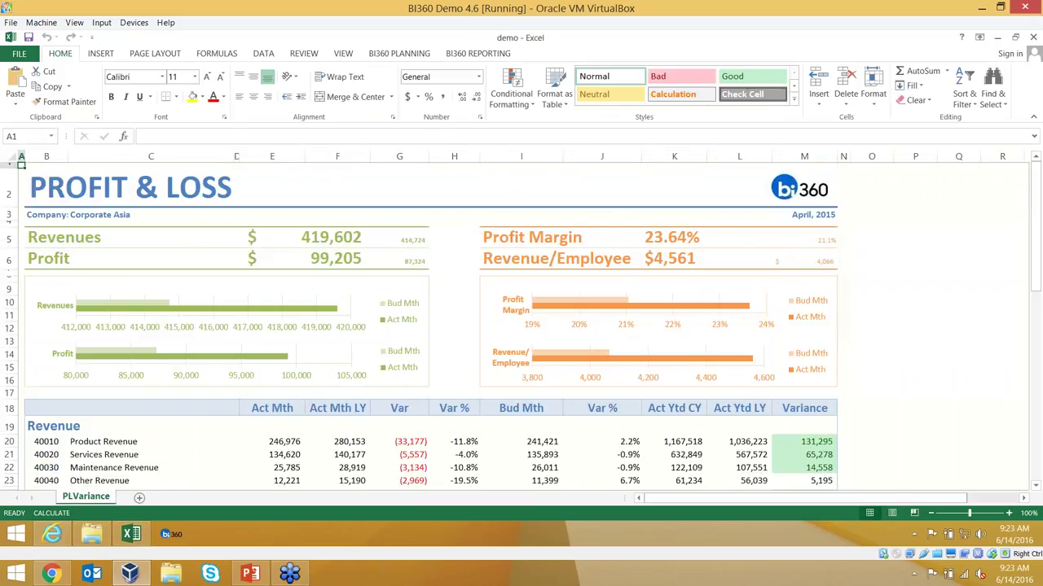
Step: Set the Act Mth values of Product Revenue and Services Revenue to 100000 each
scroll(563, 322, down, 4)
scroll(303, 328, down, 6)
scroll(303, 329, up, 10)
scroll(302, 328, down, 3)
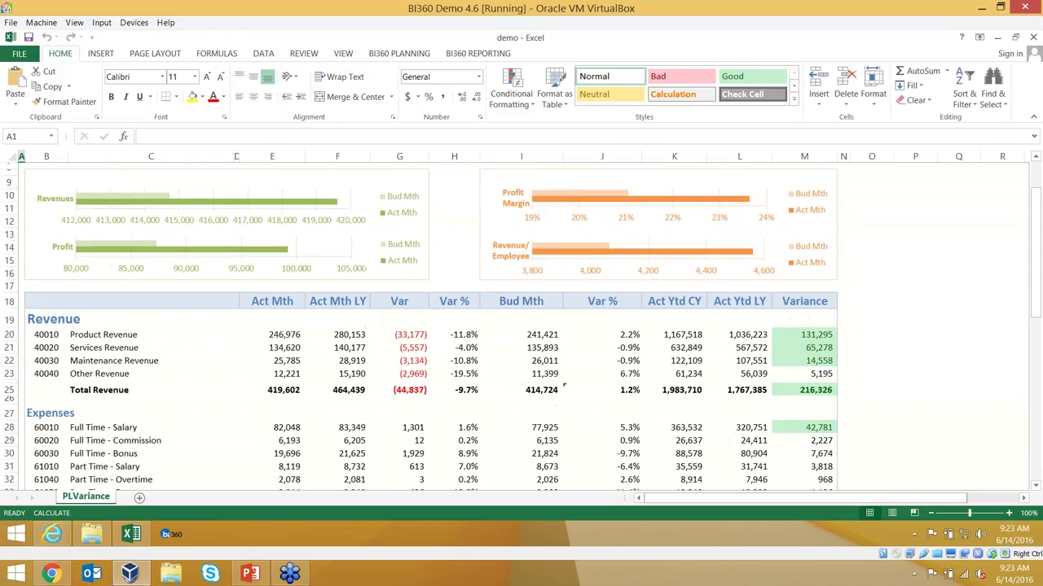
click(280, 334)
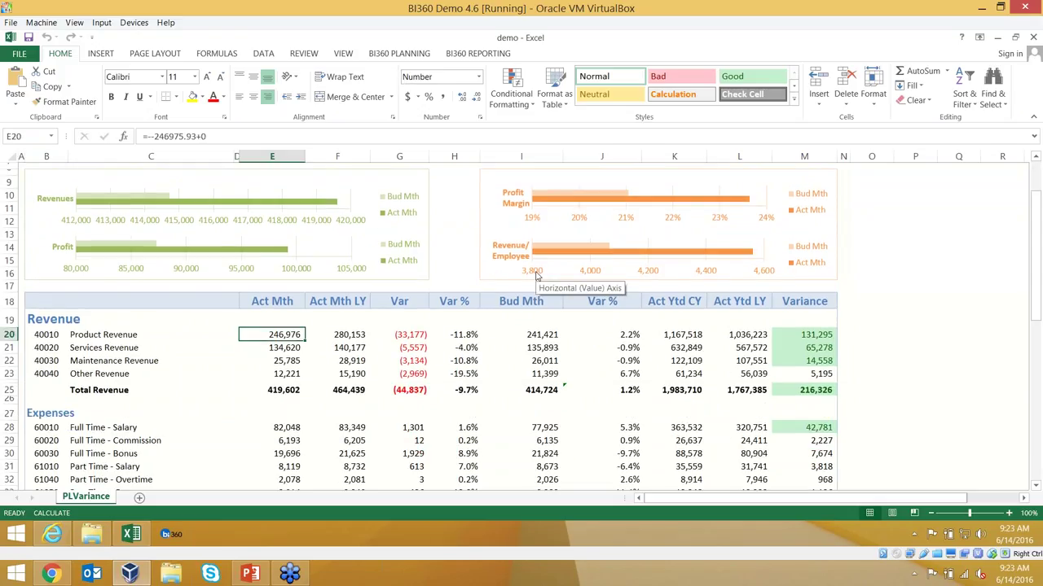
text(100000)
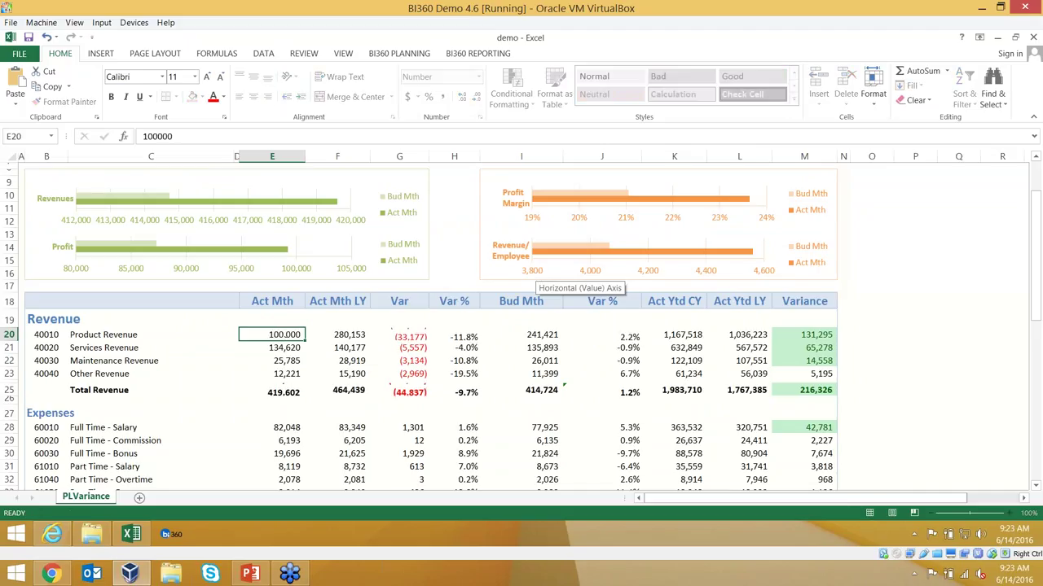
key(Return)
text(100000)
key(Return)
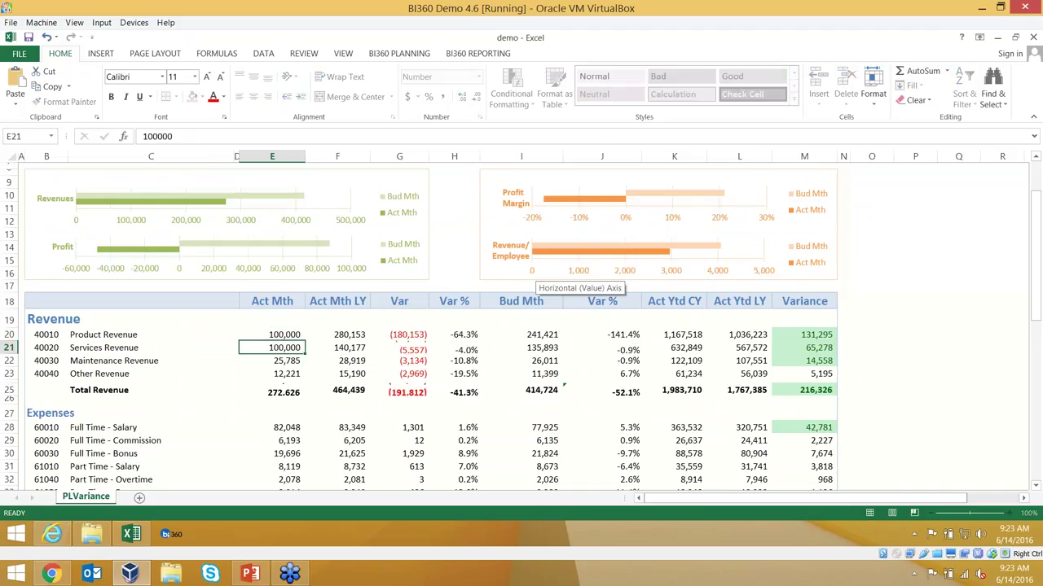
Step: Set the Act Mth value of Maintenance Revenue to 10000 and of Other Revenue to 1,000,000
text(10000)
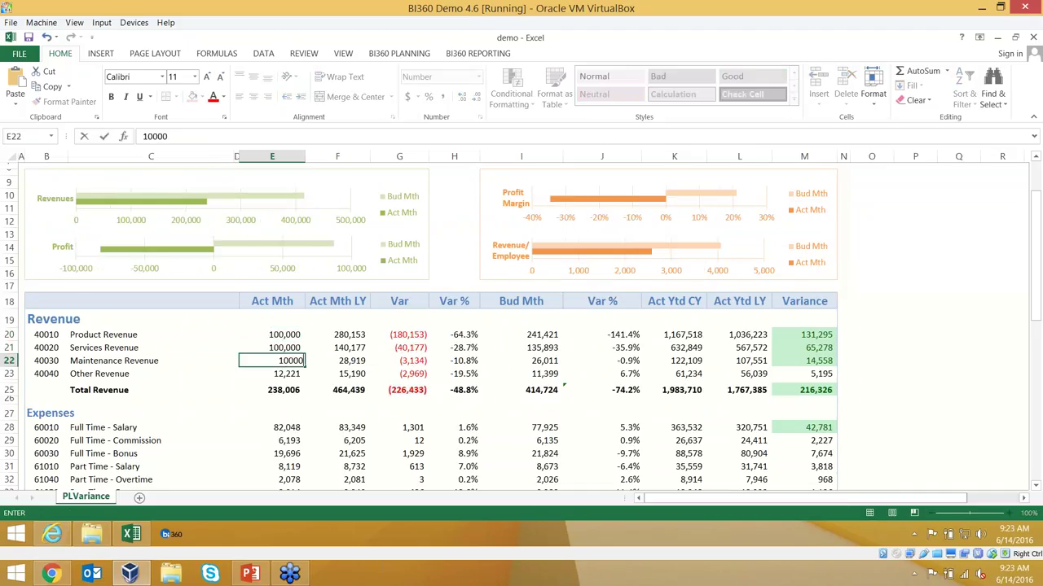
key(Return)
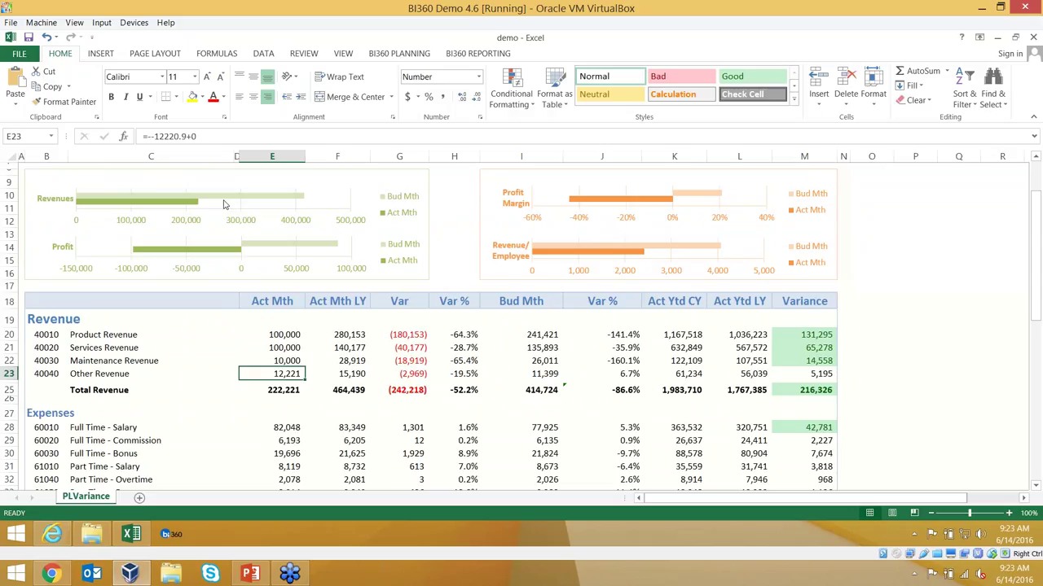
scroll(224, 204, up, 3)
text(1,000,000)
key(Return)
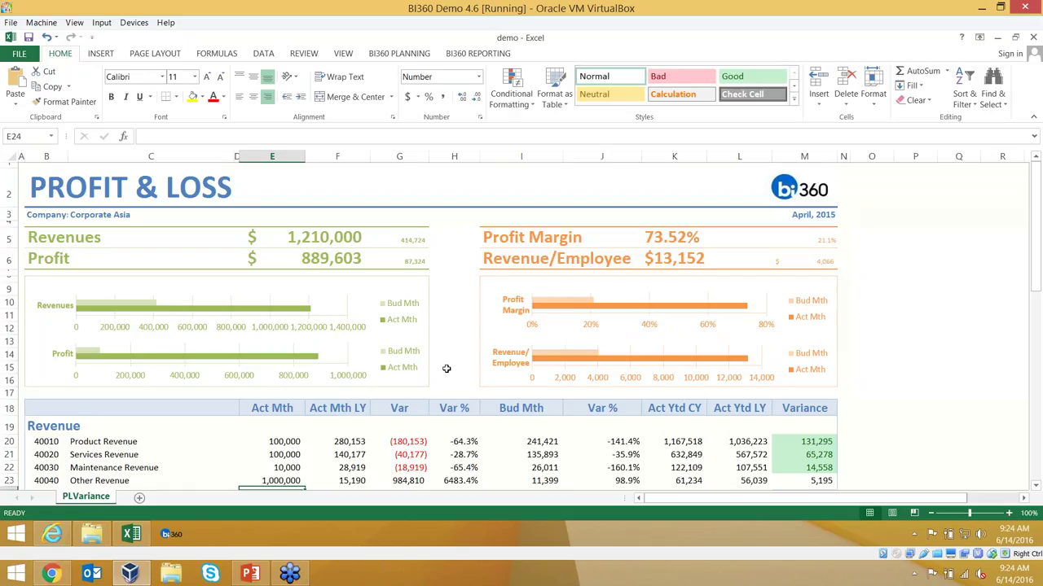
Step: Look over the edited workbook, switch back to the BI360 portal in Internet Explorer and close the report's share dialog
scroll(372, 270, down, 1)
scroll(430, 326, down, 15)
scroll(430, 326, up, 16)
click(53, 534)
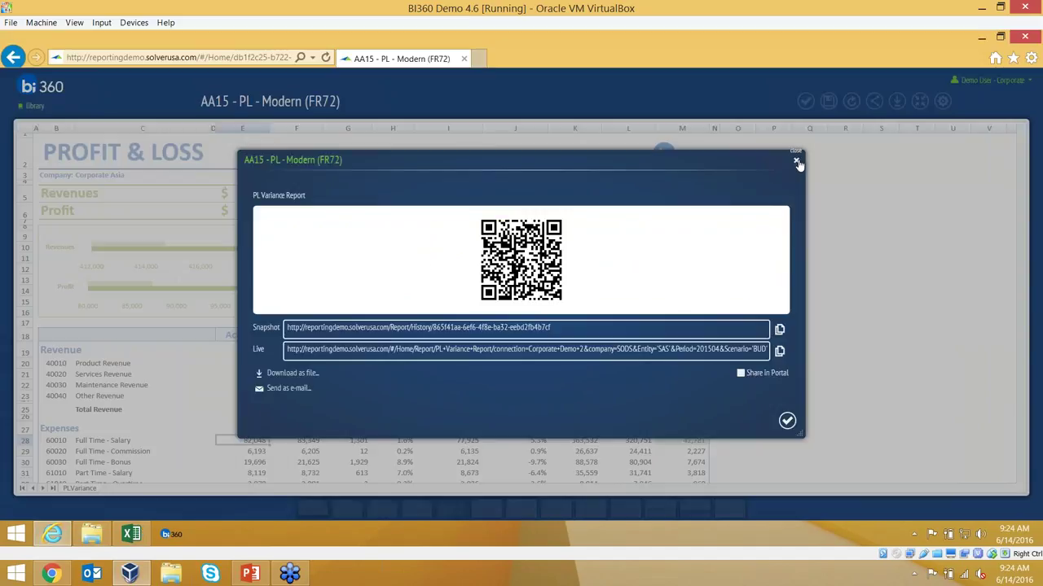
click(797, 163)
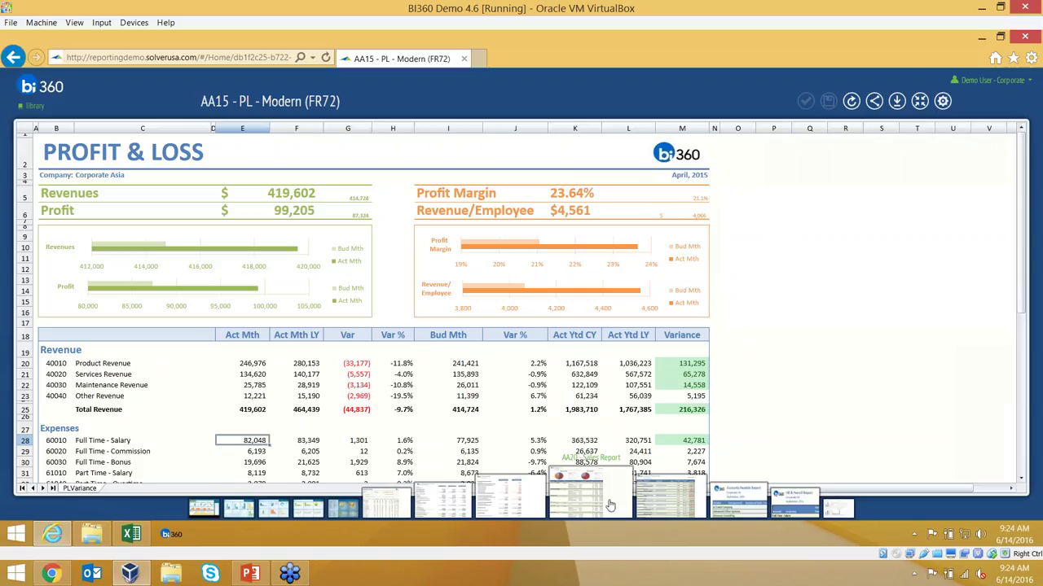
Step: View the AA20 - Sales Report, the AA22 - AP Report and the AA25 - Web Site Analytics report one after another
click(609, 505)
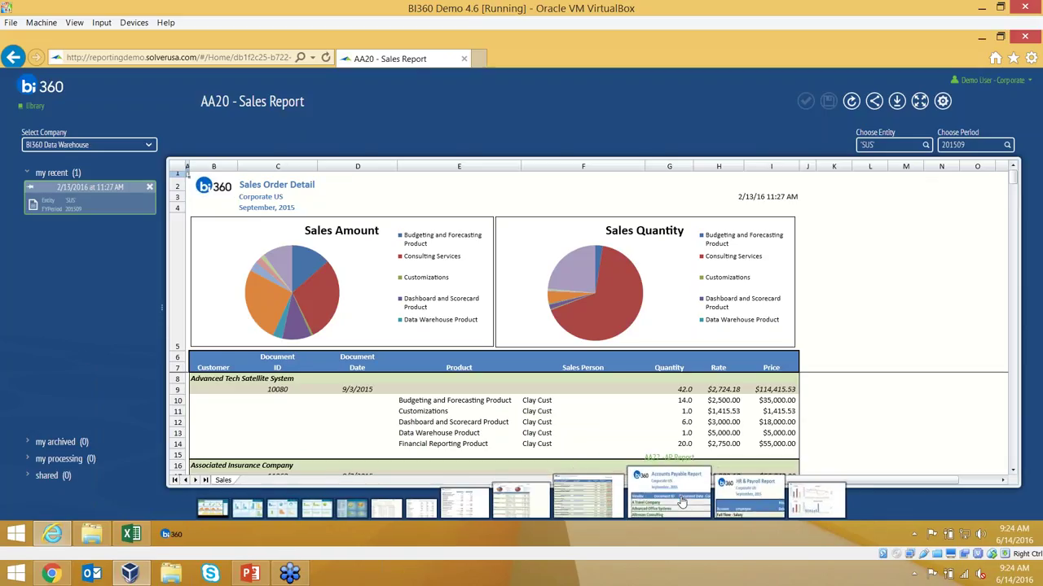
click(657, 494)
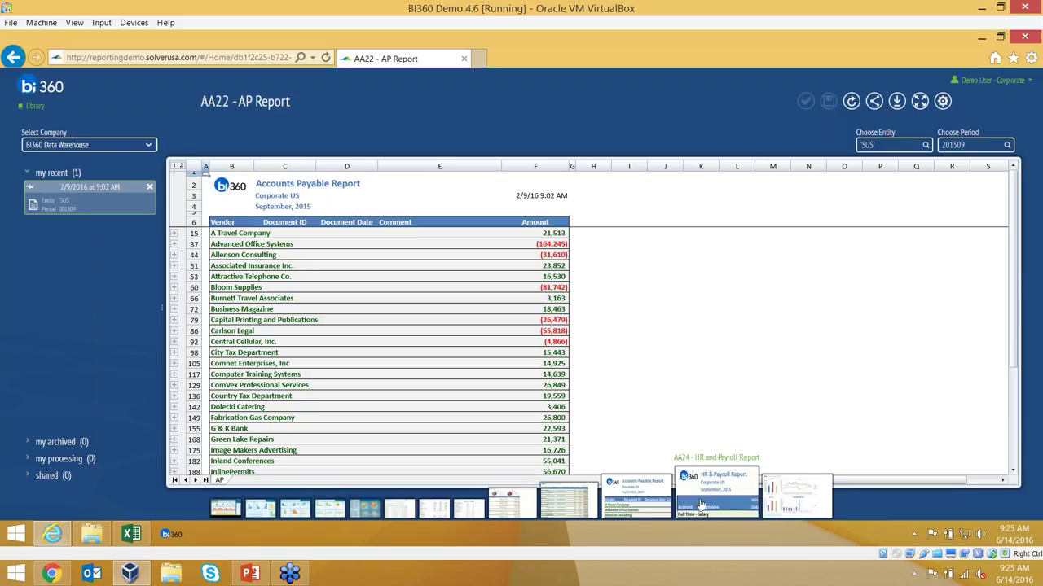
click(784, 495)
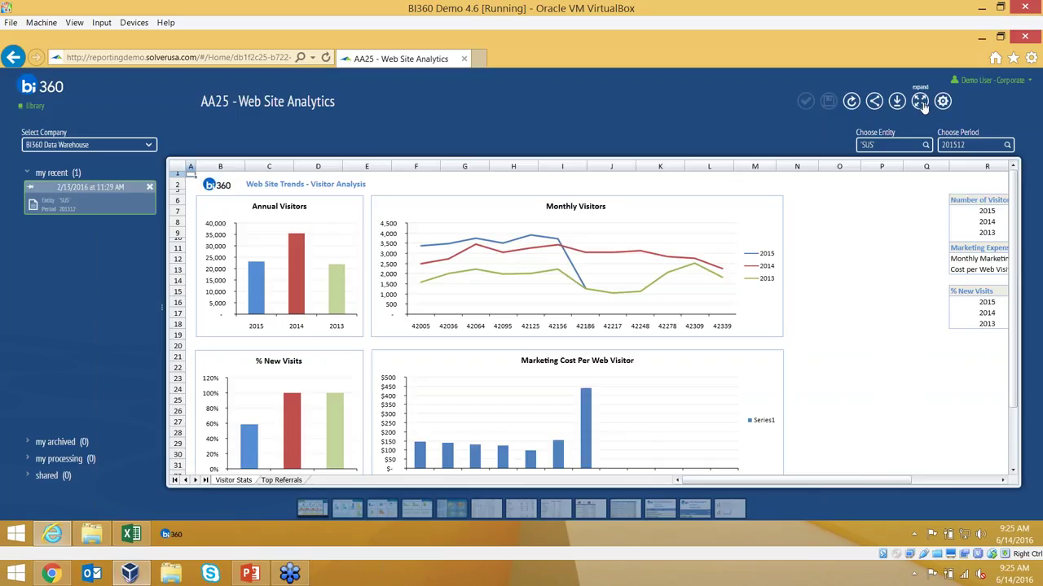
Step: Expand the Web Site Analytics report and inspect its Monthly Visitors chart and the Number of Visitors table
click(921, 103)
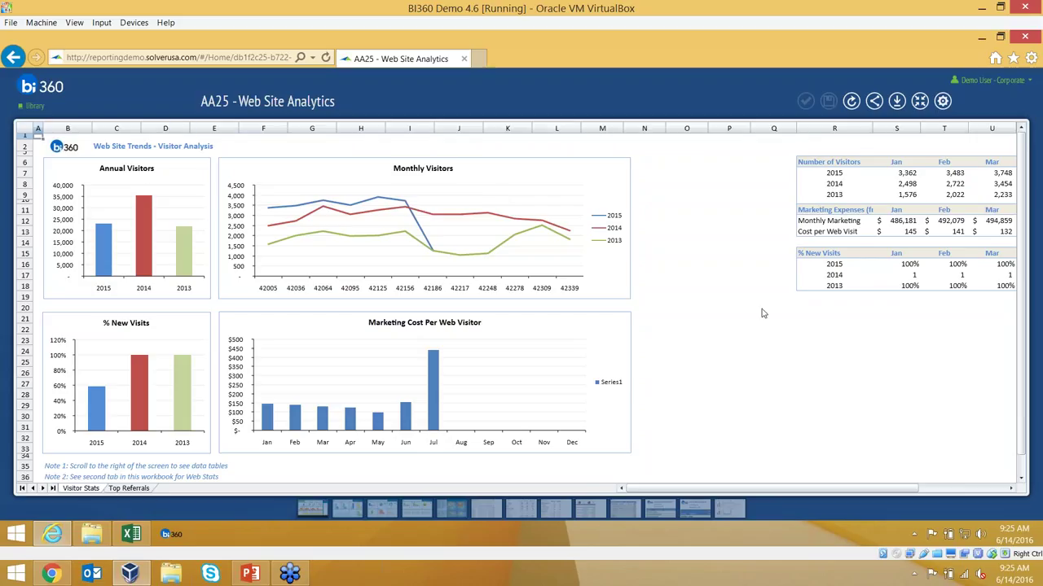
scroll(763, 313, down, 6)
scroll(635, 277, up, 6)
click(329, 203)
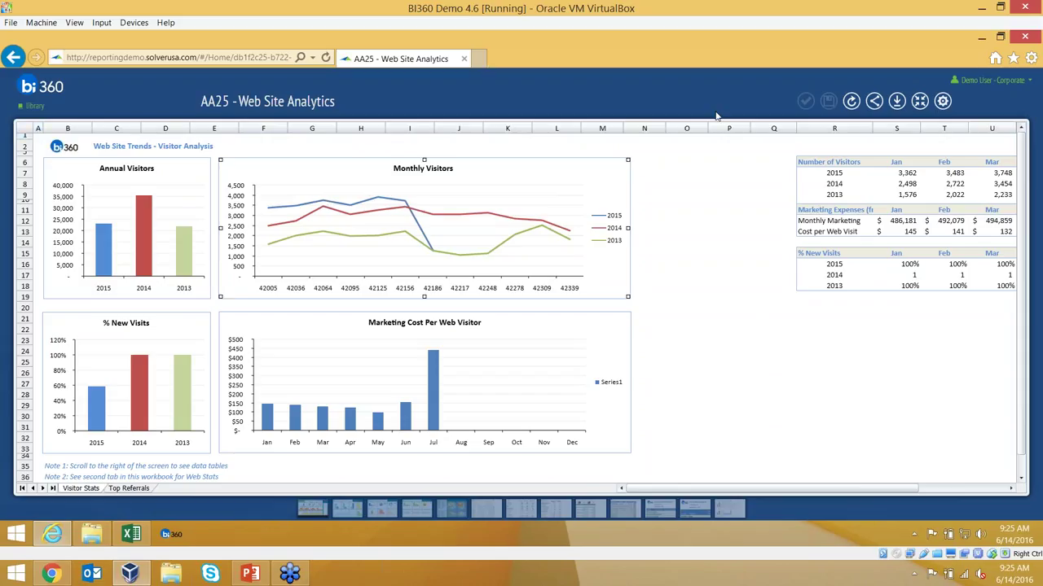
click(813, 187)
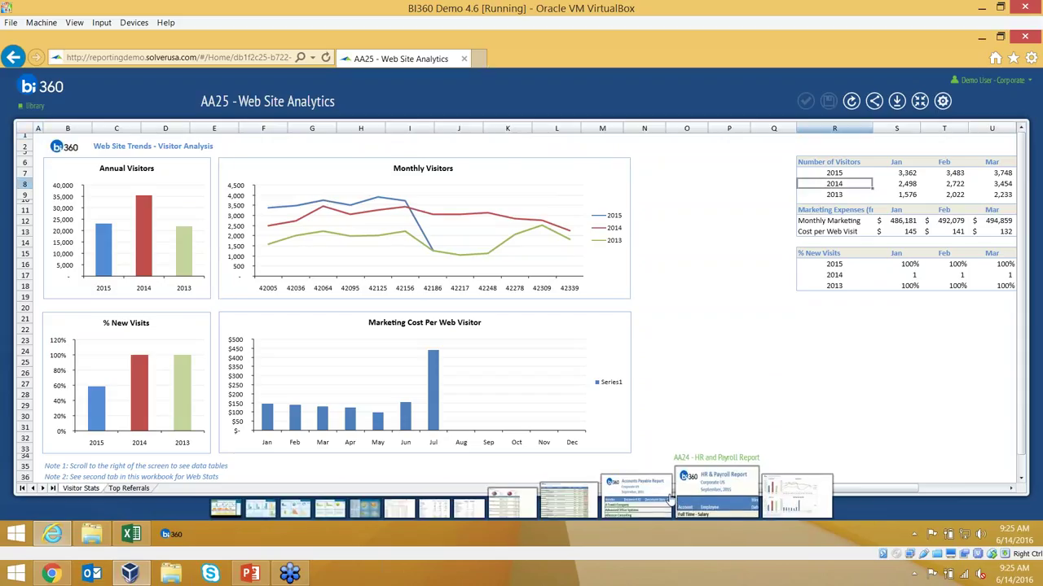
Step: Open the WB20 - Departmental Forecast from the library's Budget - Forecast category and look over its actual and forecast columns
click(34, 106)
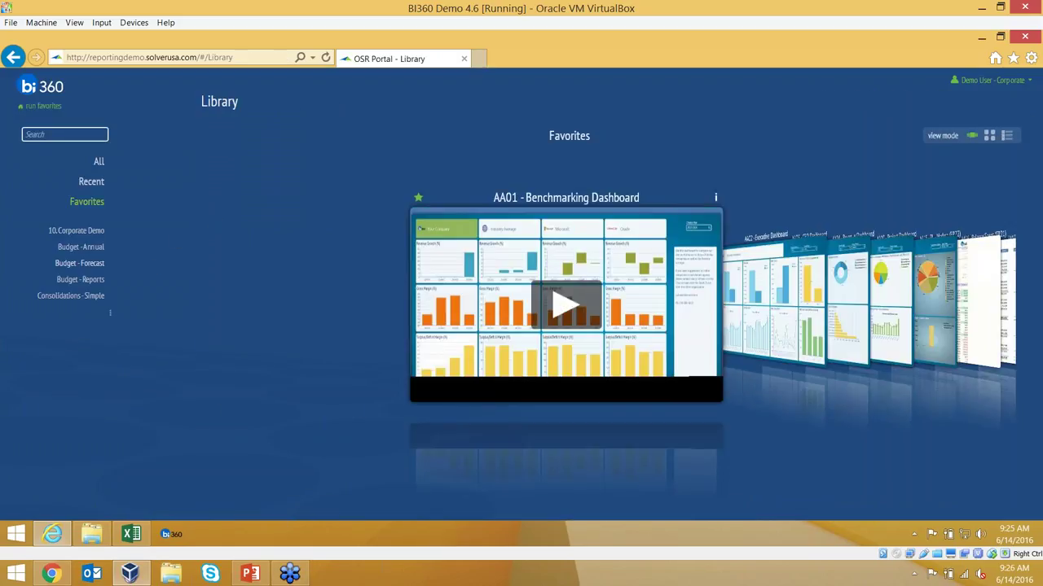
click(86, 263)
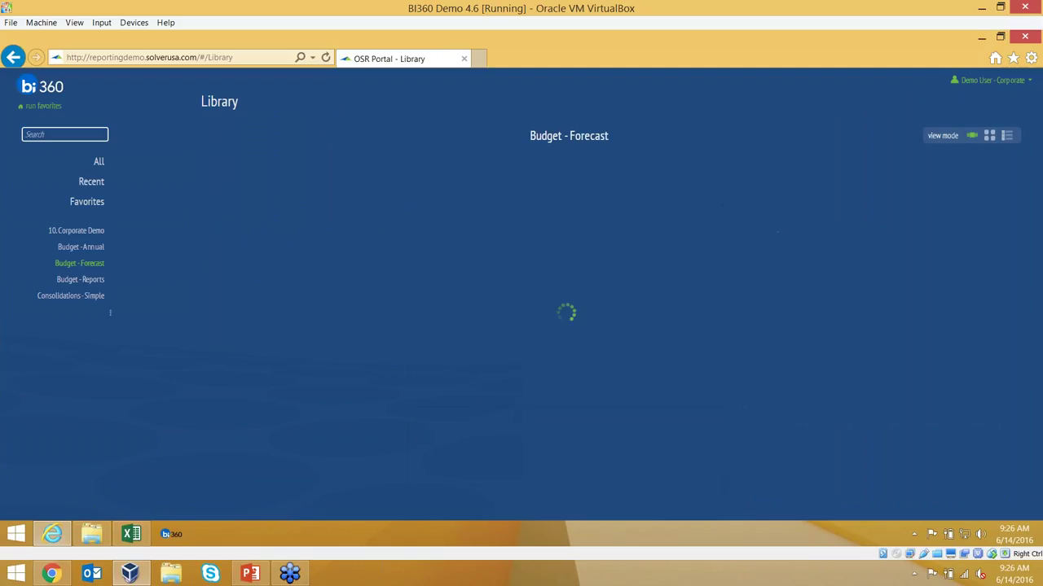
click(559, 306)
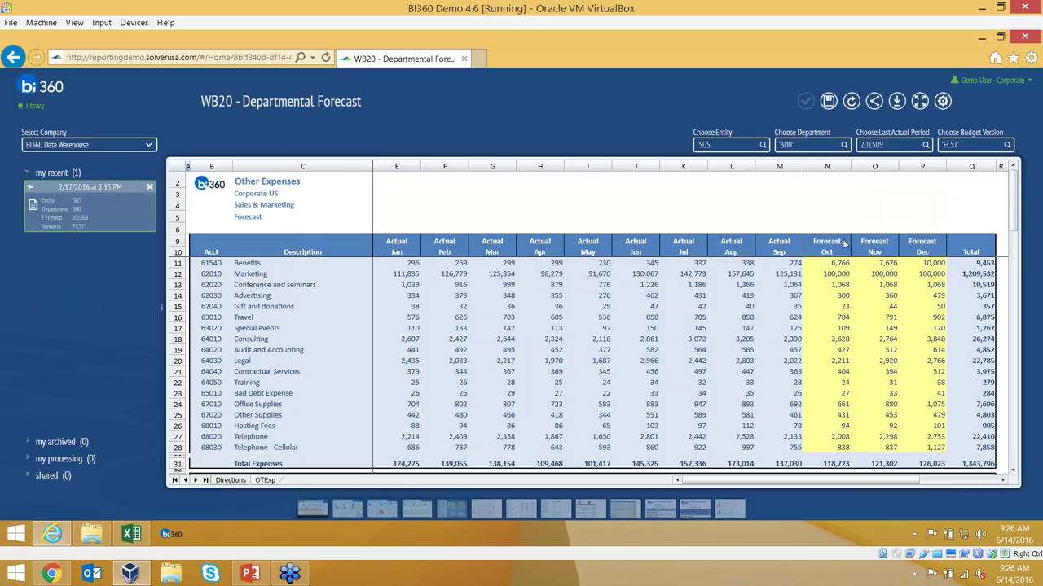
scroll(844, 242, down, 6)
scroll(845, 242, up, 6)
click(782, 239)
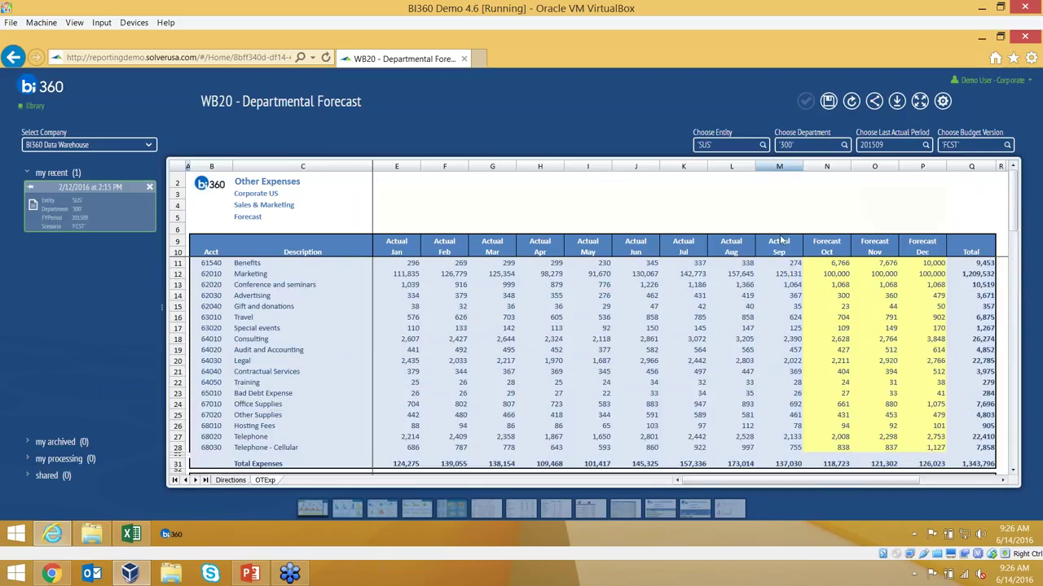
Step: View the available entities and departments for the departmental forecast, closing each selection list without changing the parameters
click(763, 146)
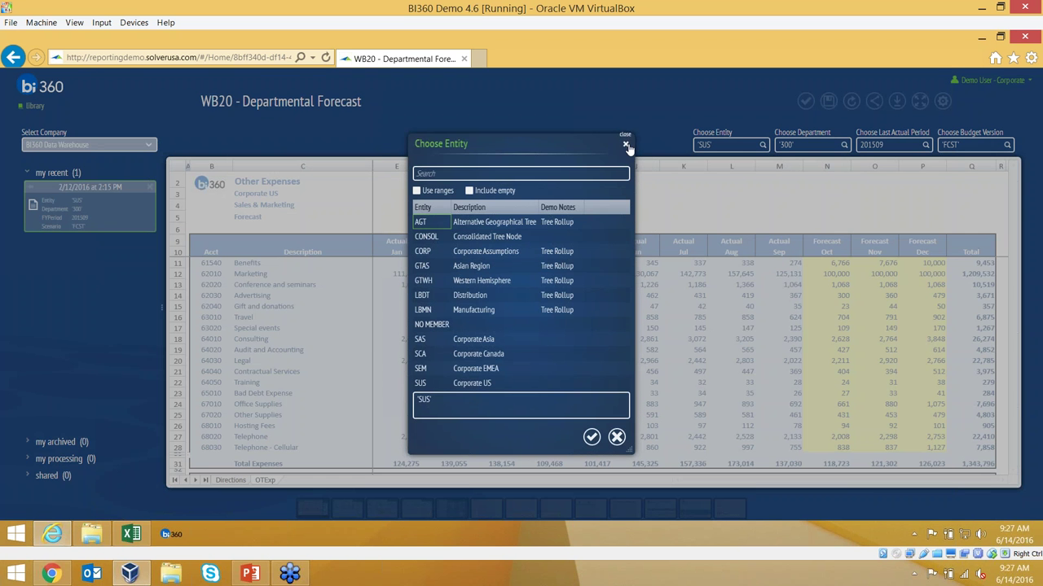
click(626, 145)
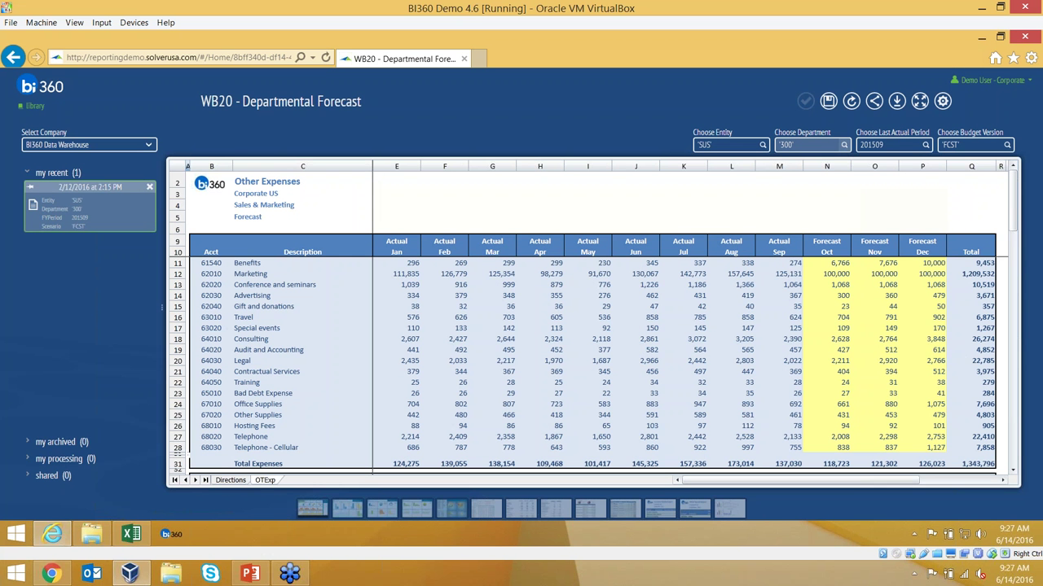
click(844, 145)
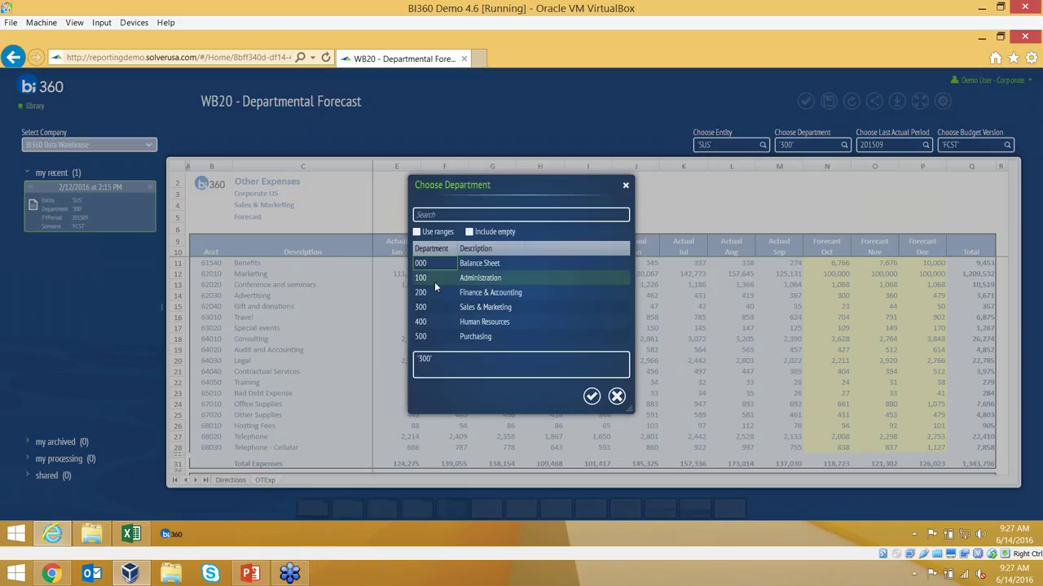
click(626, 187)
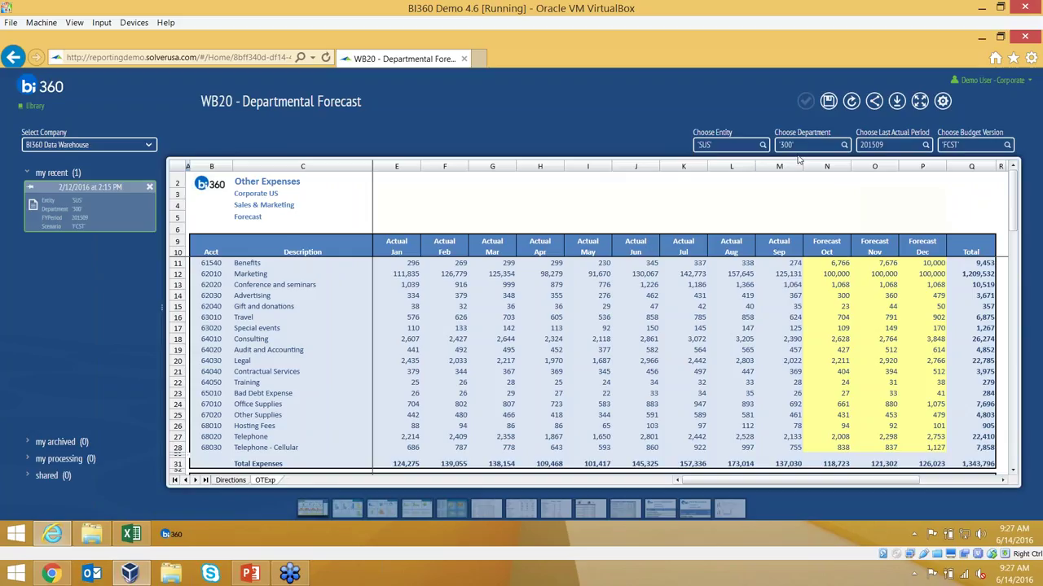
click(844, 145)
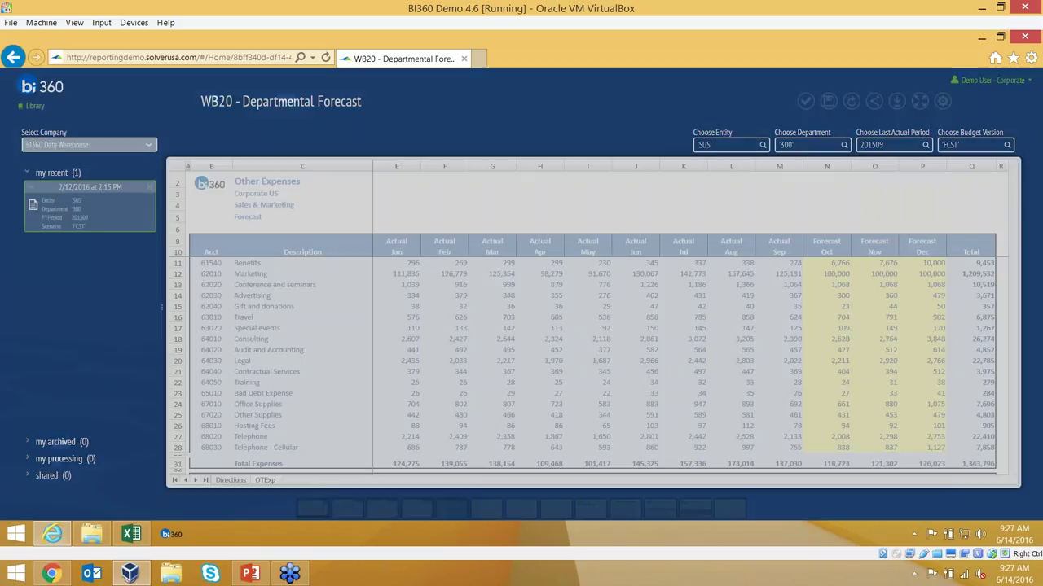
click(627, 188)
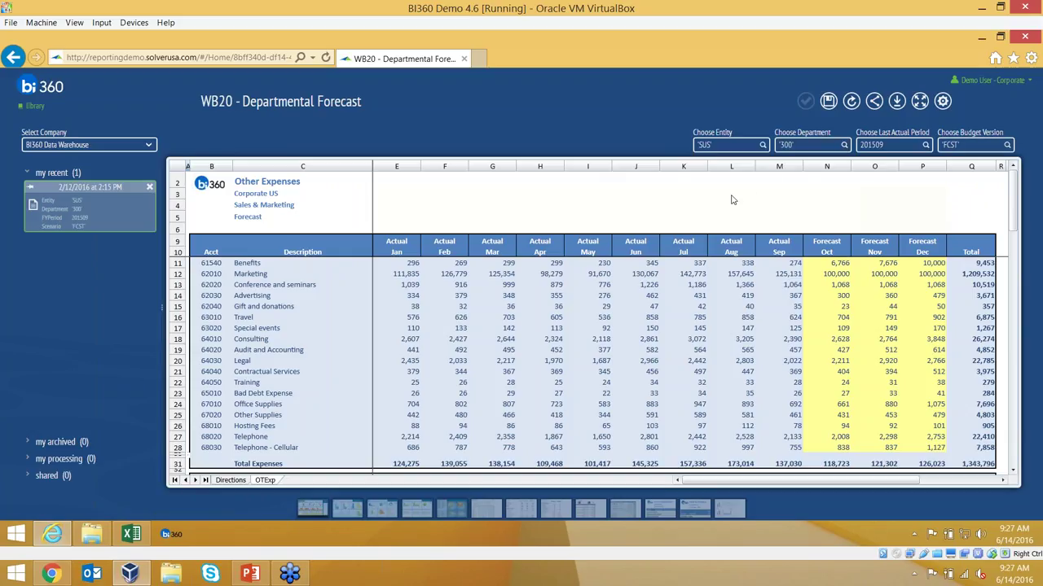
Step: Set the departmental forecast's last actual period to 201505 and refresh the form
click(892, 145)
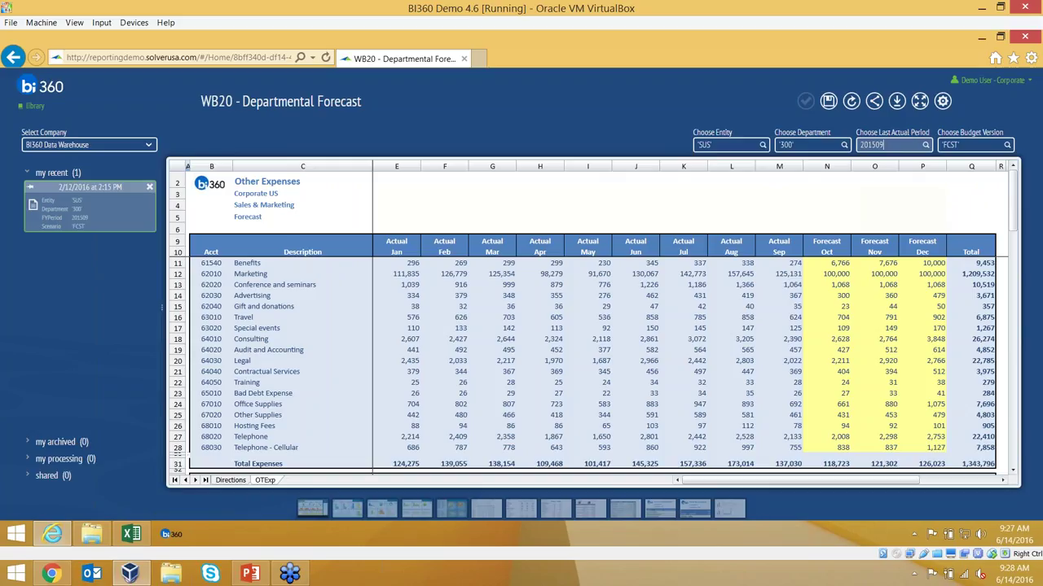
key(BackSpace)
text(5)
click(851, 101)
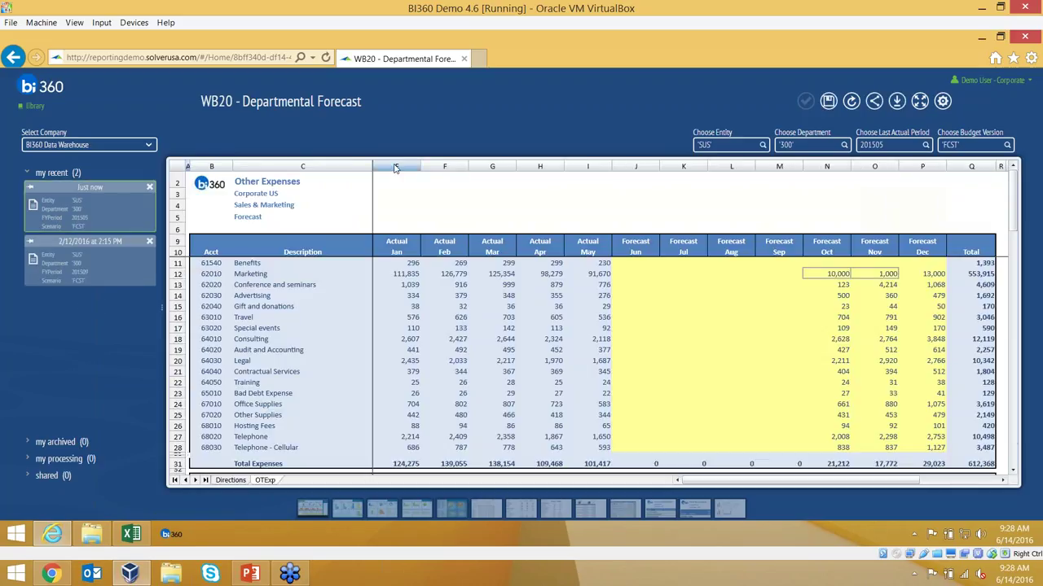
Step: Highlight the June to December forecast columns, set the last actual period back to 201509 and refresh the form
drag(397, 167, 931, 197)
key(BackSpace)
text(9)
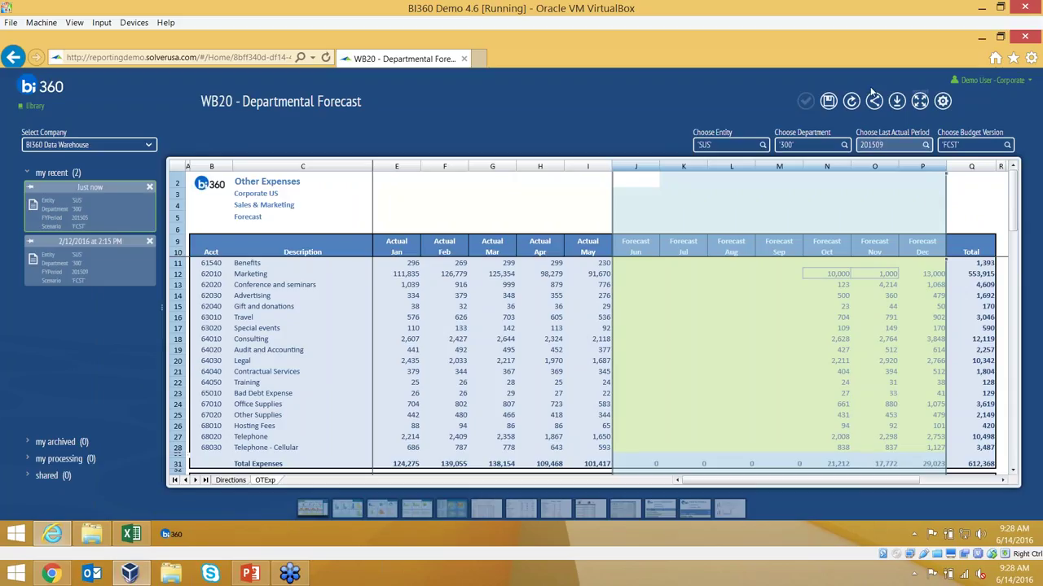
click(851, 98)
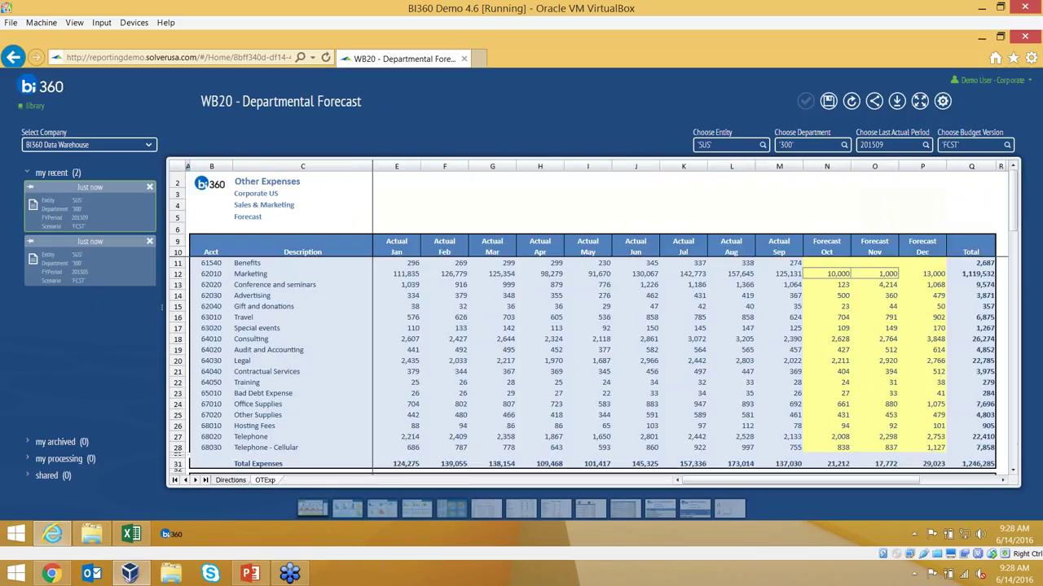
Step: Enter Benefits forecasts of 100 for October and 200 for November
click(826, 263)
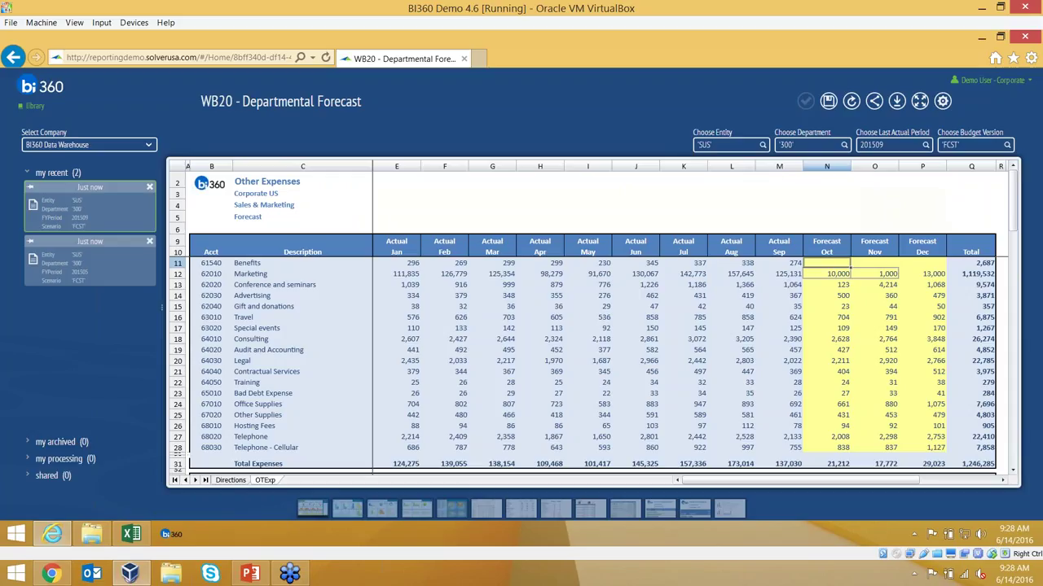
text(100)
key(Return)
key(Up)
key(Right)
text(200)
key(Return)
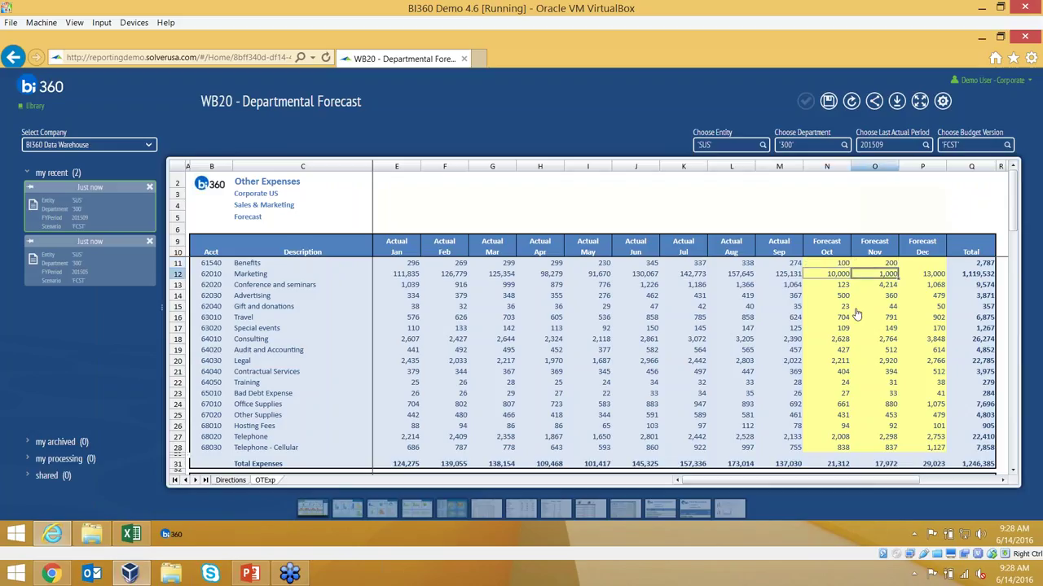
Step: Fill the October Benefits value across November and December
key(Up)
key(Left)
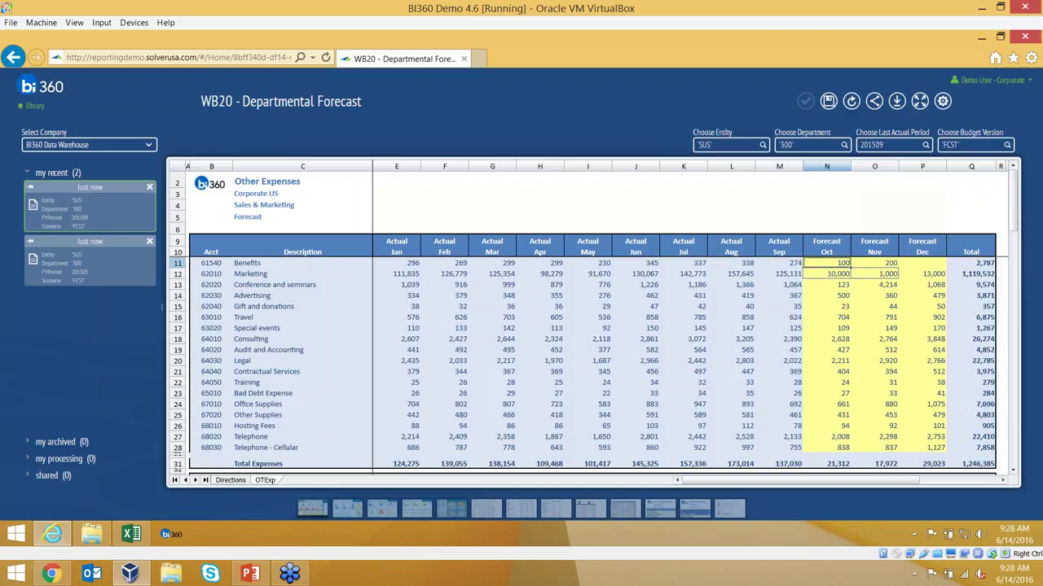
drag(849, 268, 945, 268)
Step: Replace the November Benefits forecast with the formula =N11*1.20
click(874, 263)
text(=N11)
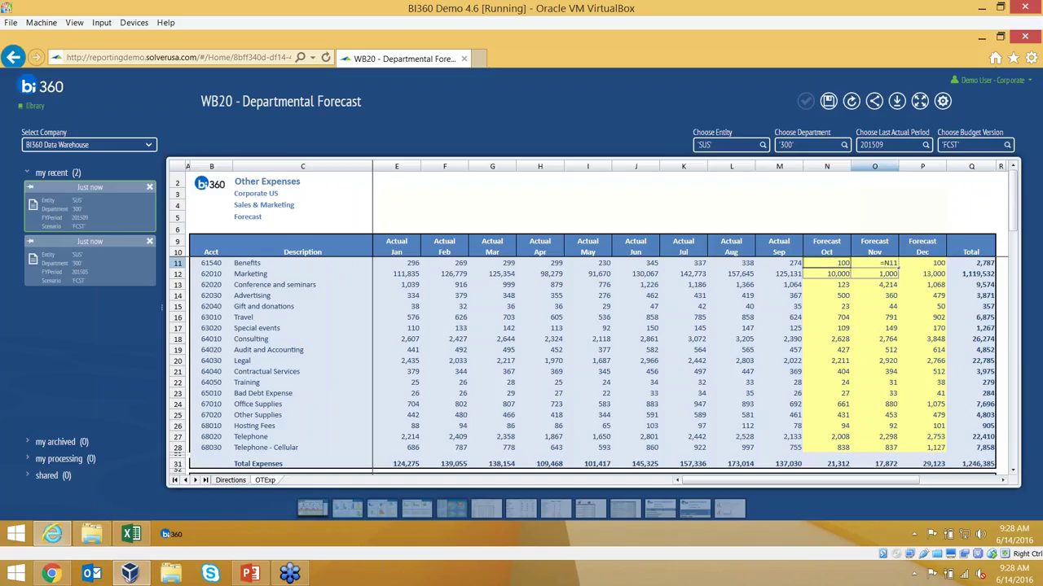
text(*1.20)
key(BackSpace)
key(BackSpace)
key(BackSpace)
key(BackSpace)
key(BackSpace)
text(*1.20)
key(Return)
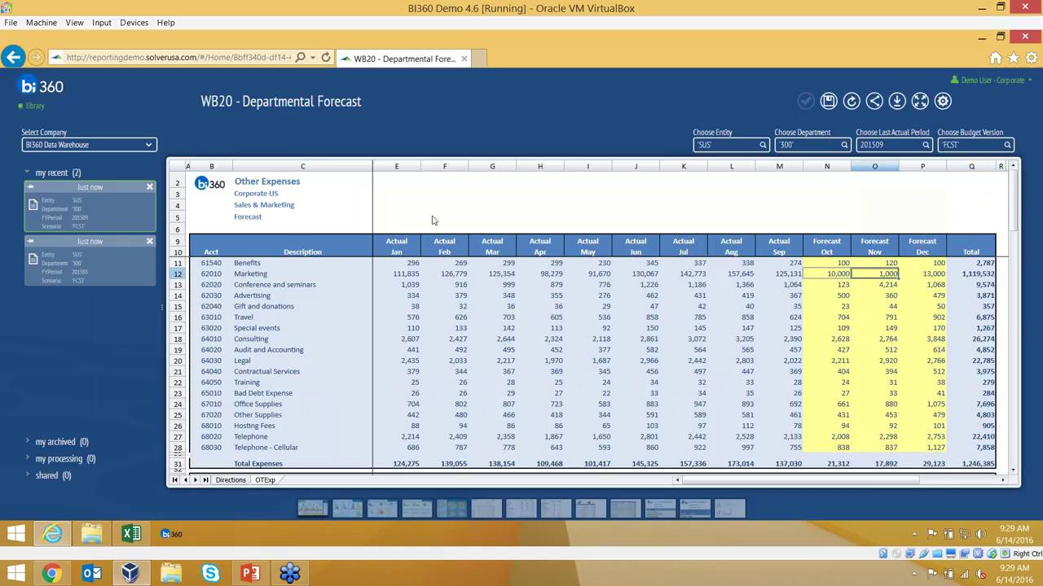
Step: Return to the library without saving the forecast changes and open WB05 - Budget Model Expenses from the Budget - Annual category
click(34, 106)
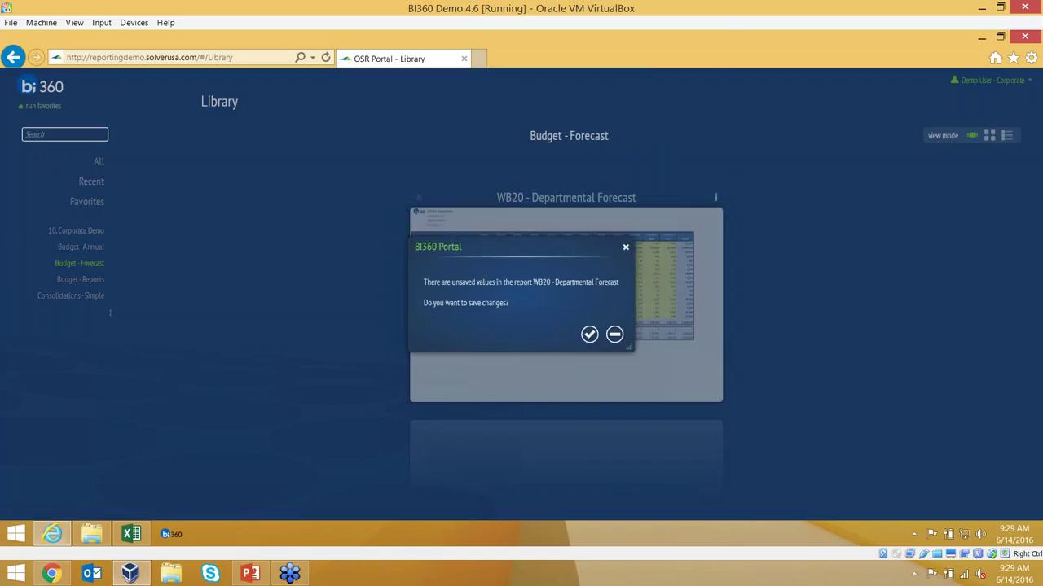
click(614, 334)
click(82, 249)
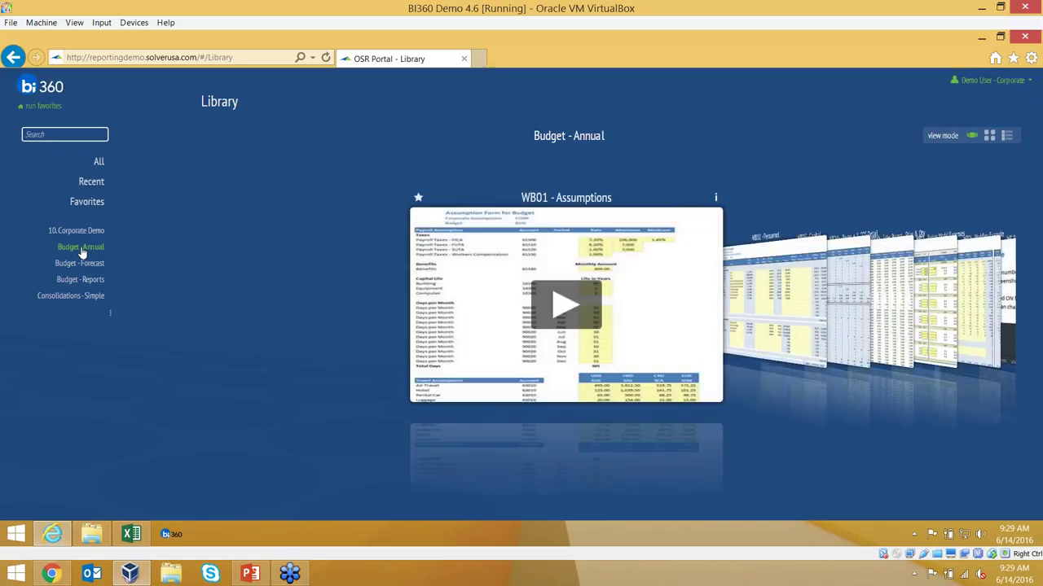
click(974, 283)
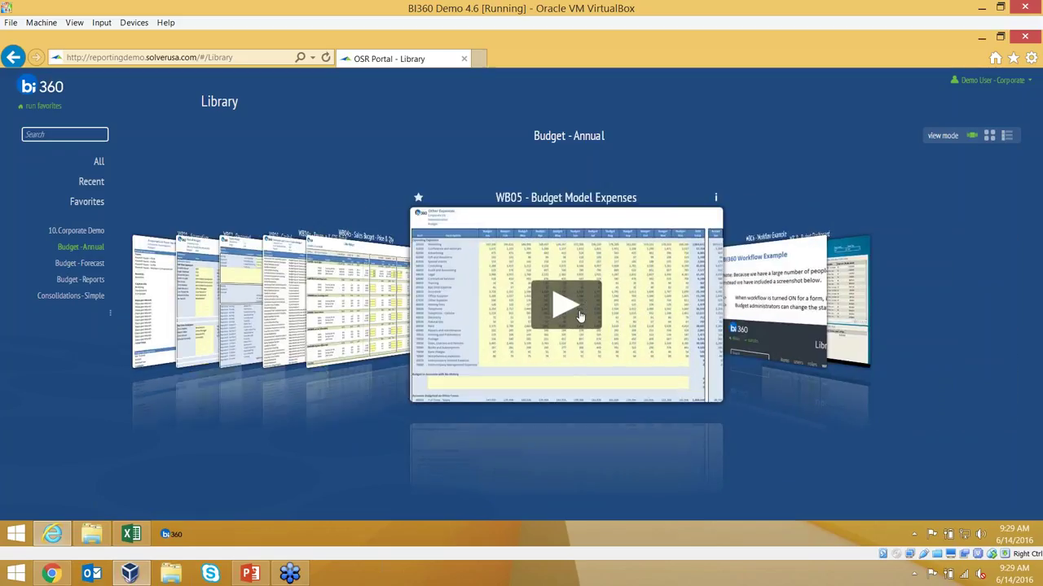
click(580, 315)
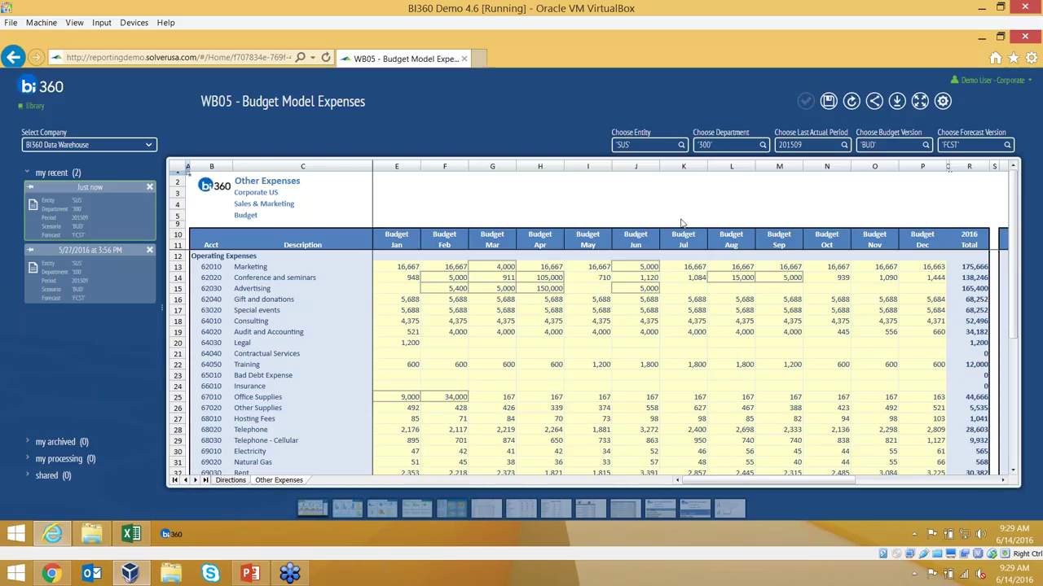
Step: View the available budget versions for the expense budget and close the list without changing the selection
click(924, 146)
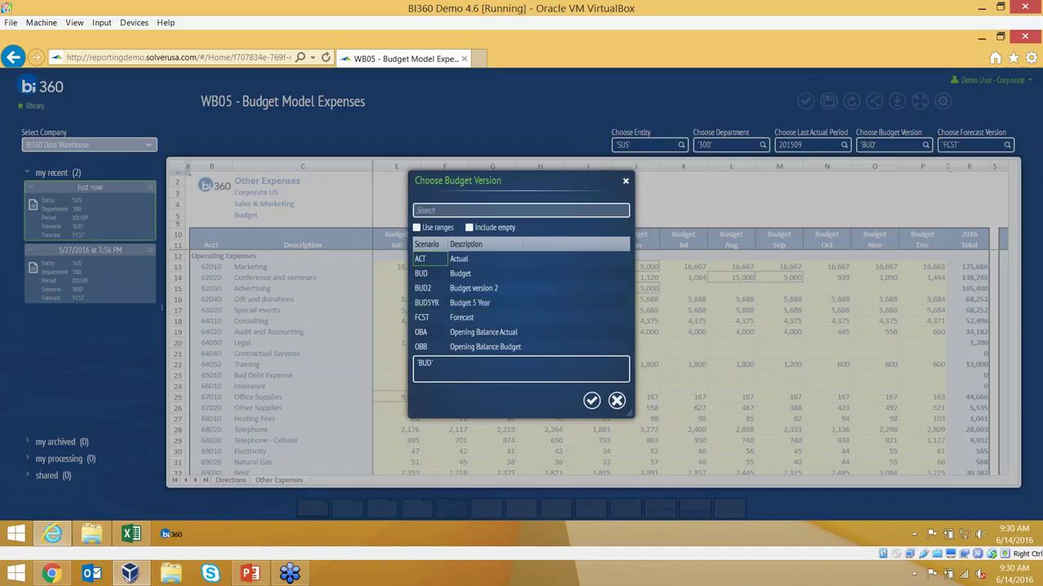
click(627, 183)
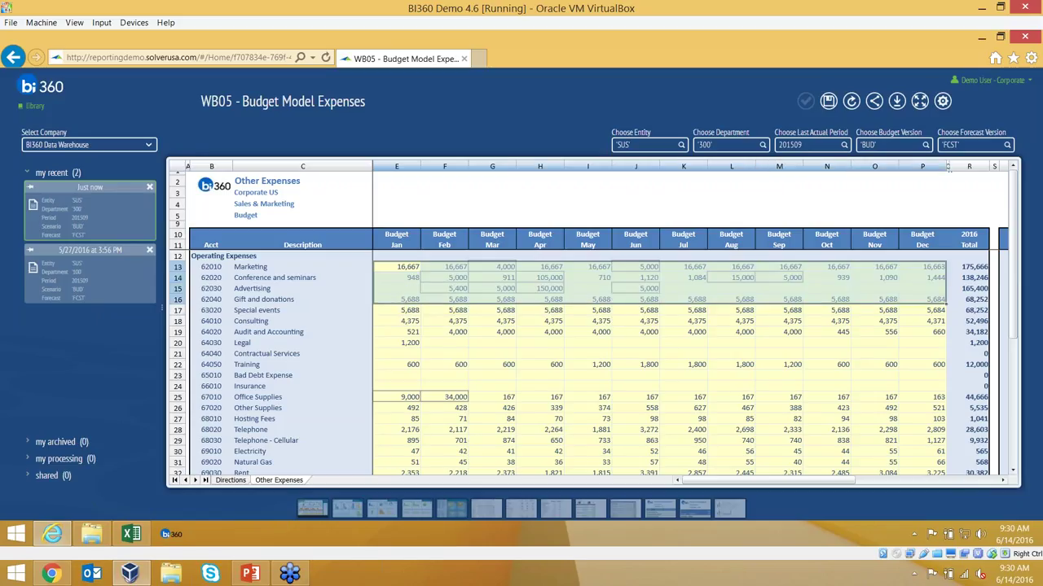
Step: Clear and save the monthly budgets from Marketing through Gift and donations, and expand the sheet to full size
click(828, 102)
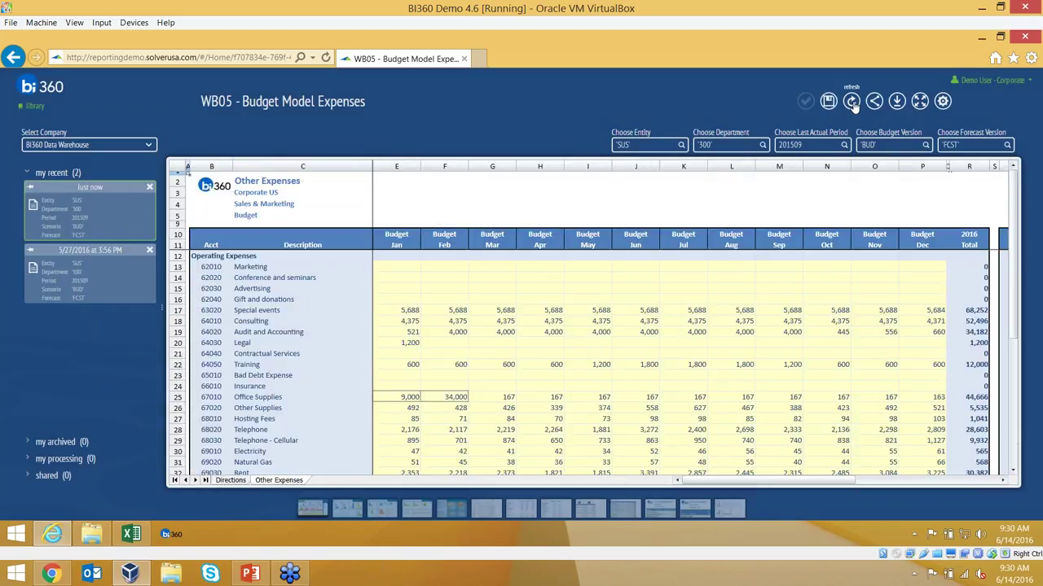
click(918, 101)
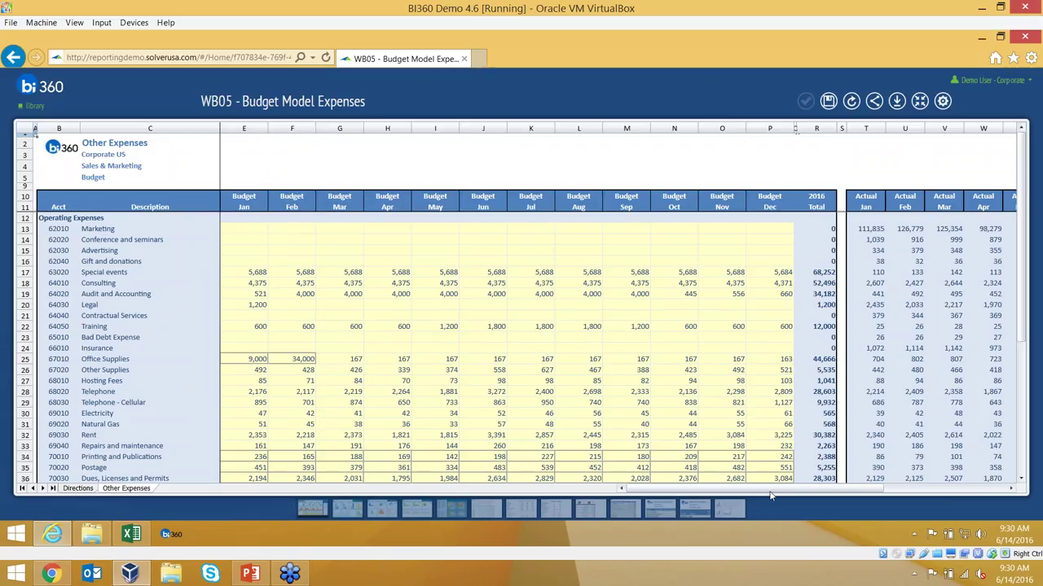
Step: Enter 100 as the January budget for Conference and seminars
drag(823, 491, 622, 494)
click(243, 229)
click(244, 240)
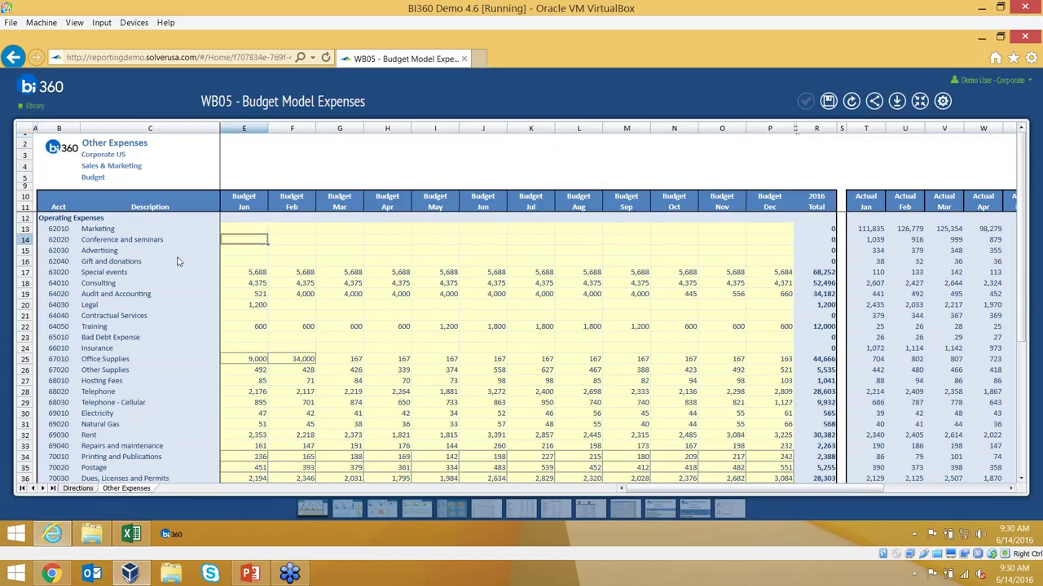
text(100)
click(292, 240)
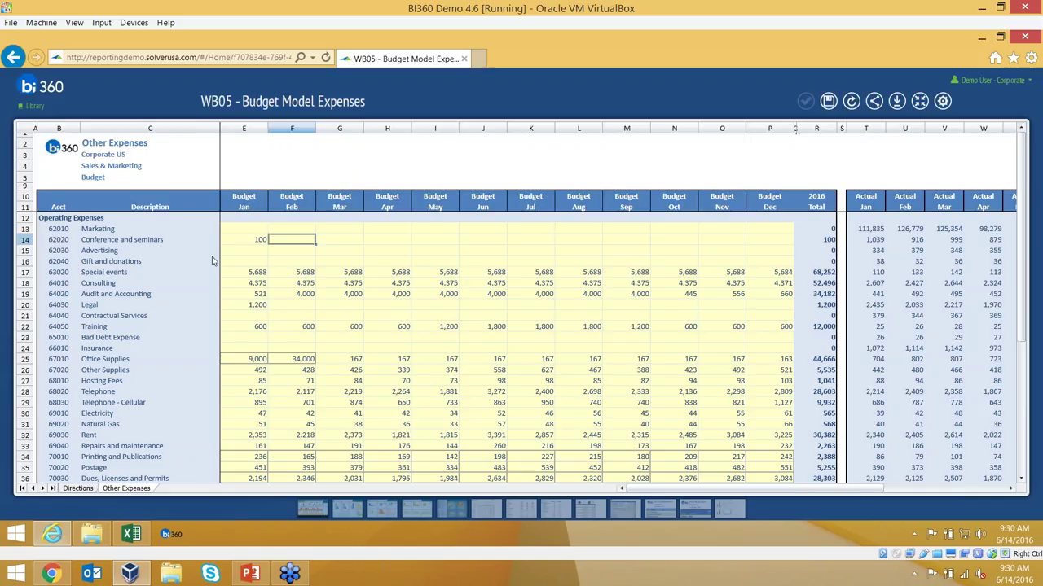
Step: Copy the January Conference and seminars budget across to February and March
key(Left)
key(shift+Right)
key(shift+Right)
key(shift+Right)
key(shift+Left)
key(shift+Left)
key(shift+Right)
key(ctrl+r)
key(shift+Left)
key(shift+Left)
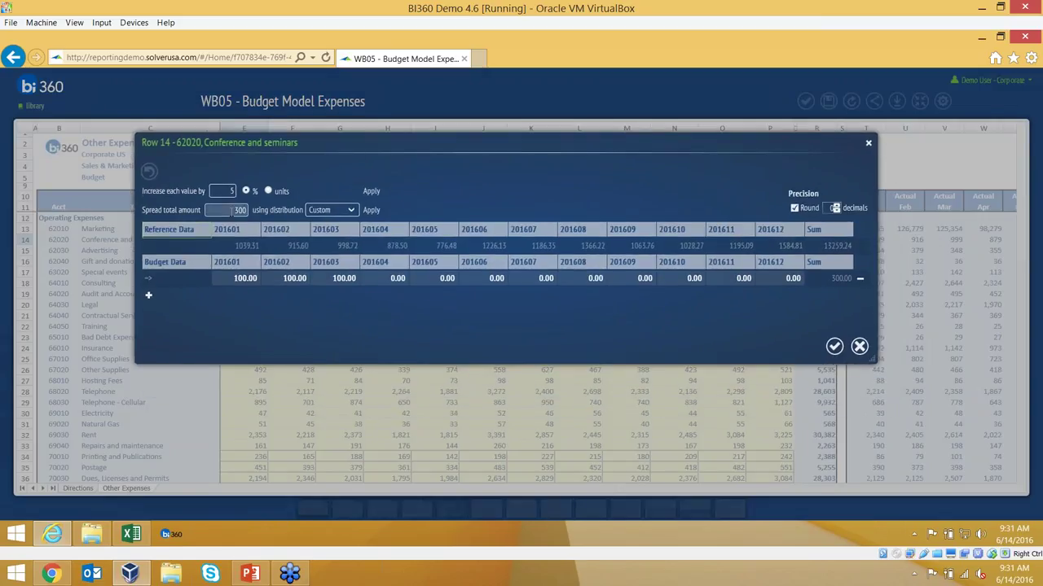
Step: In the Conference and seminars row details, spread a total of 100000 across the year using the Even distribution
text(100000)
click(333, 211)
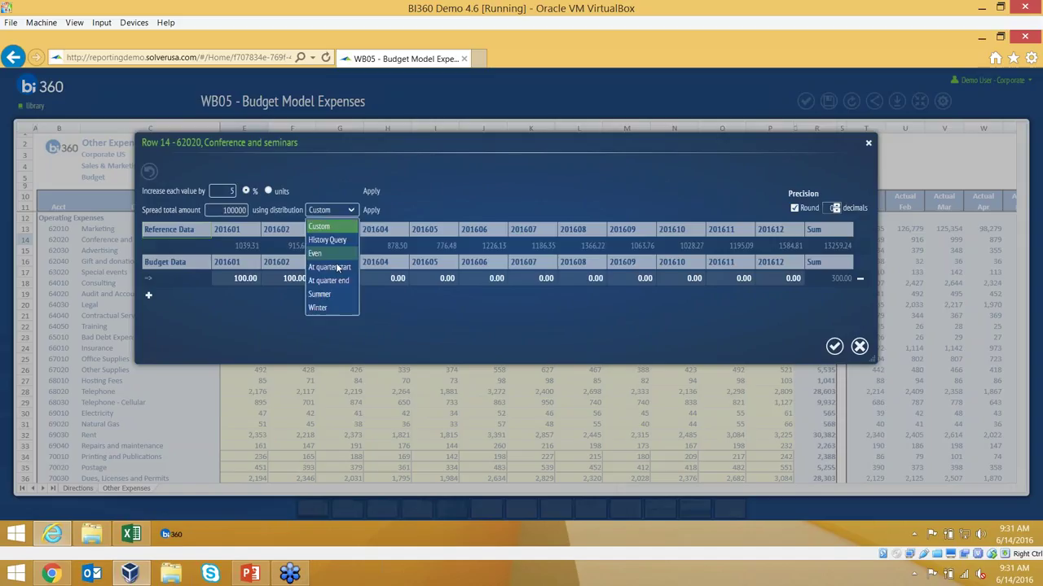
click(322, 253)
click(370, 210)
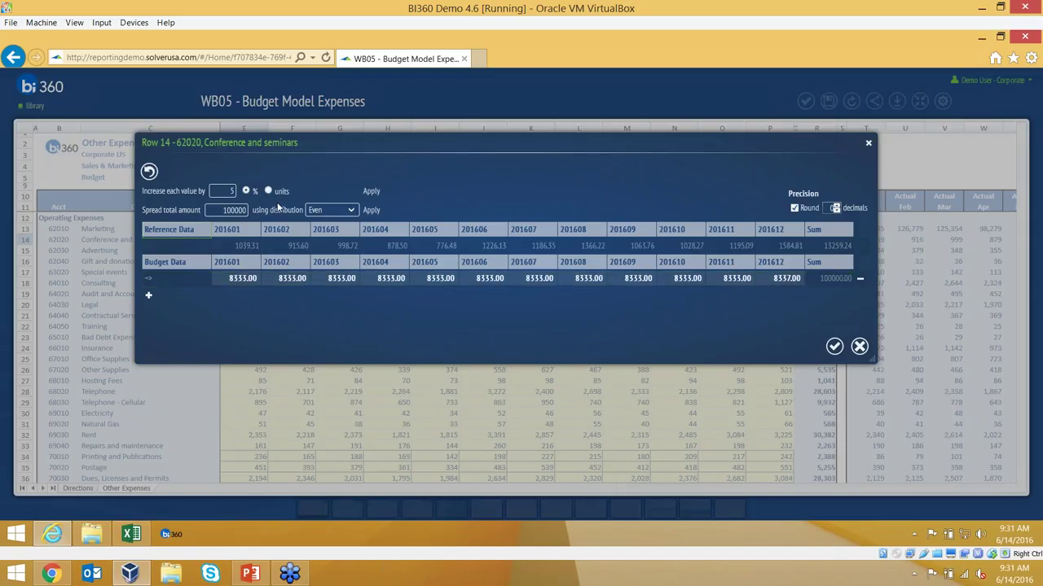
Step: Redistribute the 100000 total for Conference and seminars using the History Query distribution
click(351, 211)
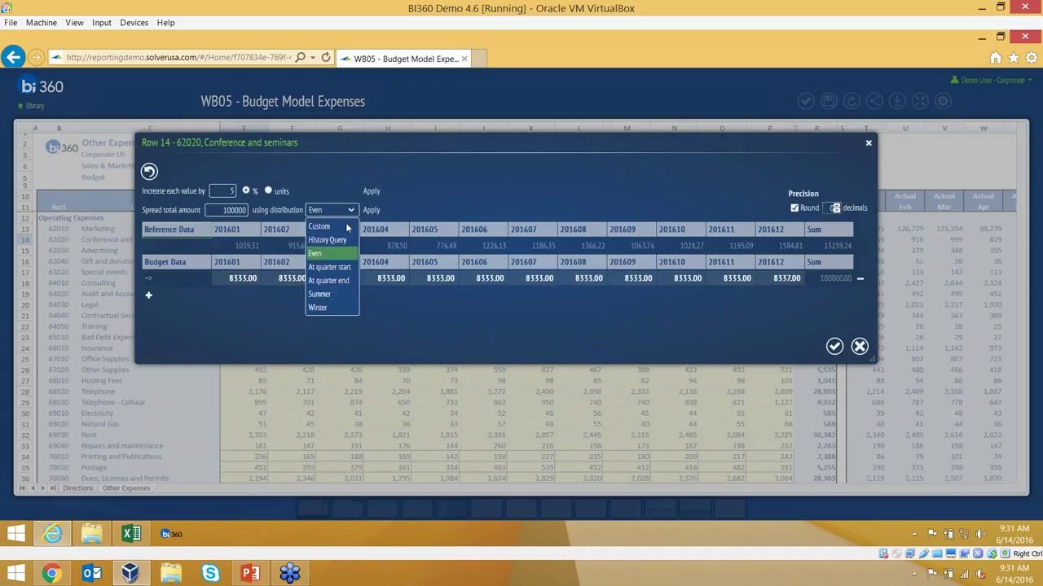
click(328, 239)
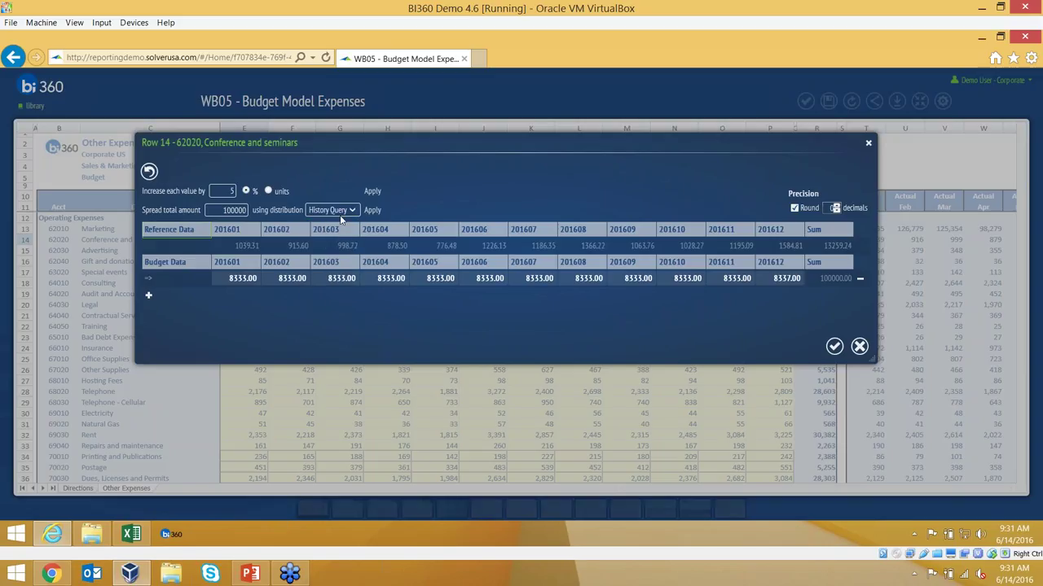
click(374, 211)
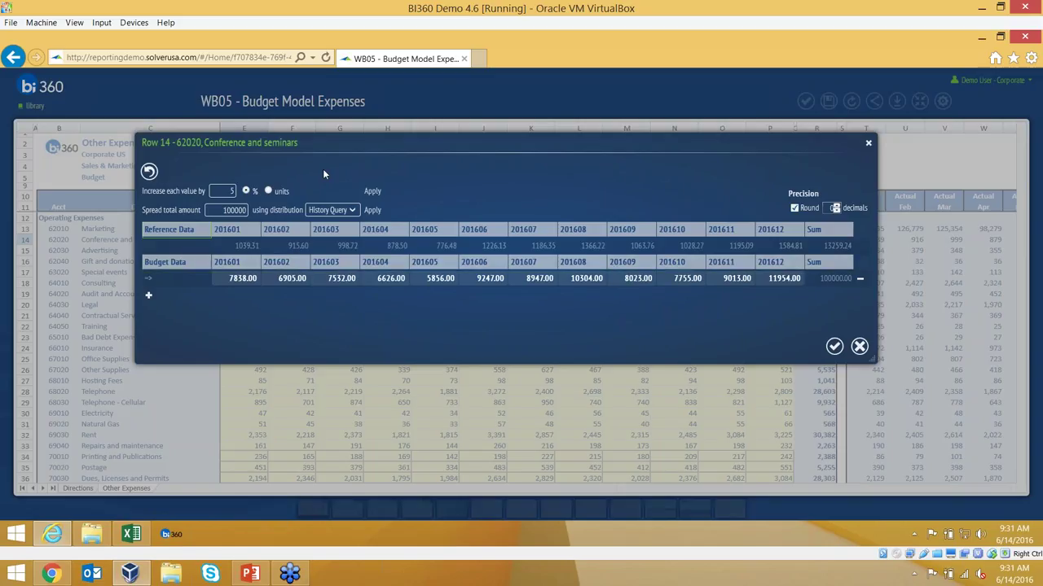
Step: Increase each monthly Conference and seminars budget value by 10%
double_click(235, 192)
text(10)
click(373, 192)
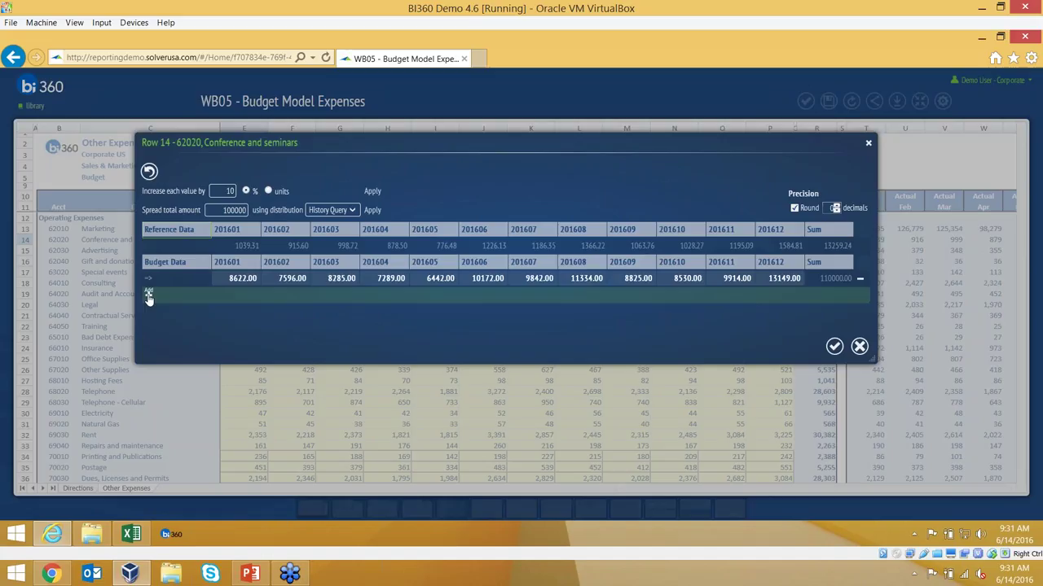
Step: Add a budget detail line named Focus Conference with 100000 in period 201608
click(177, 297)
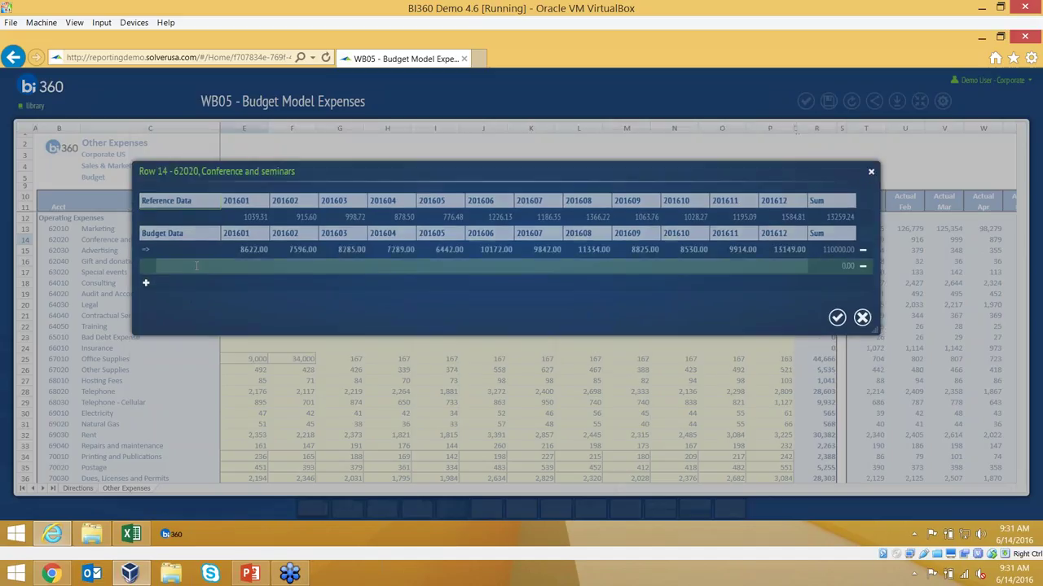
text(Focus)
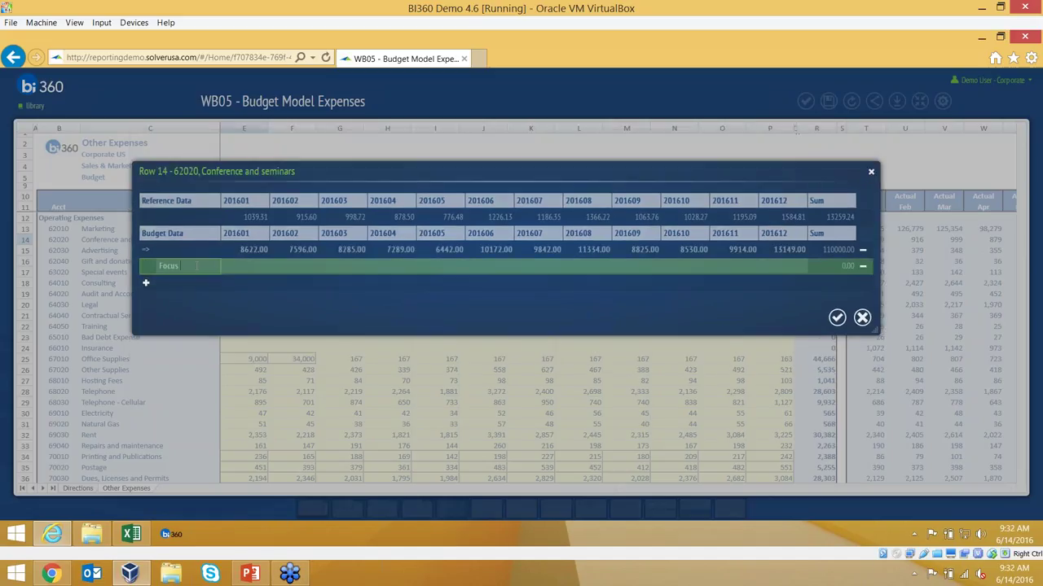
text( Conference)
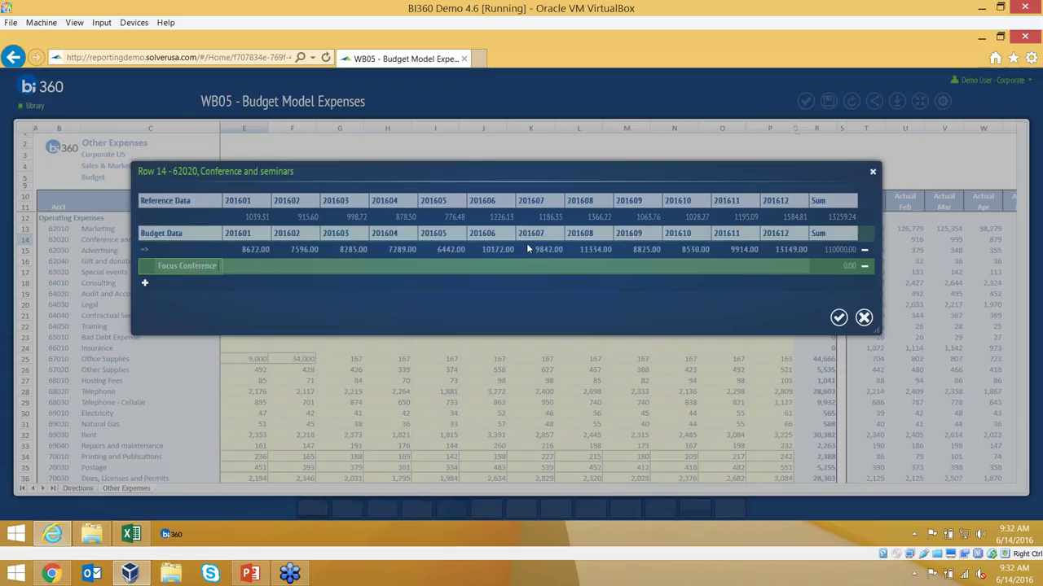
click(588, 265)
text(100000)
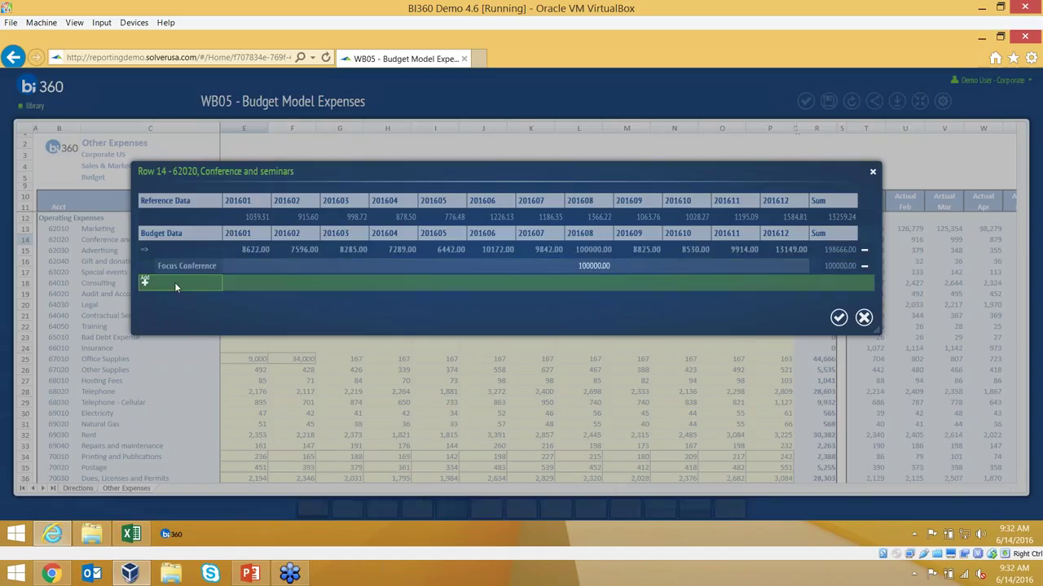
Step: Add a second budget detail line named GP UG with 10000 in period 201609
click(145, 282)
text(GP UG)
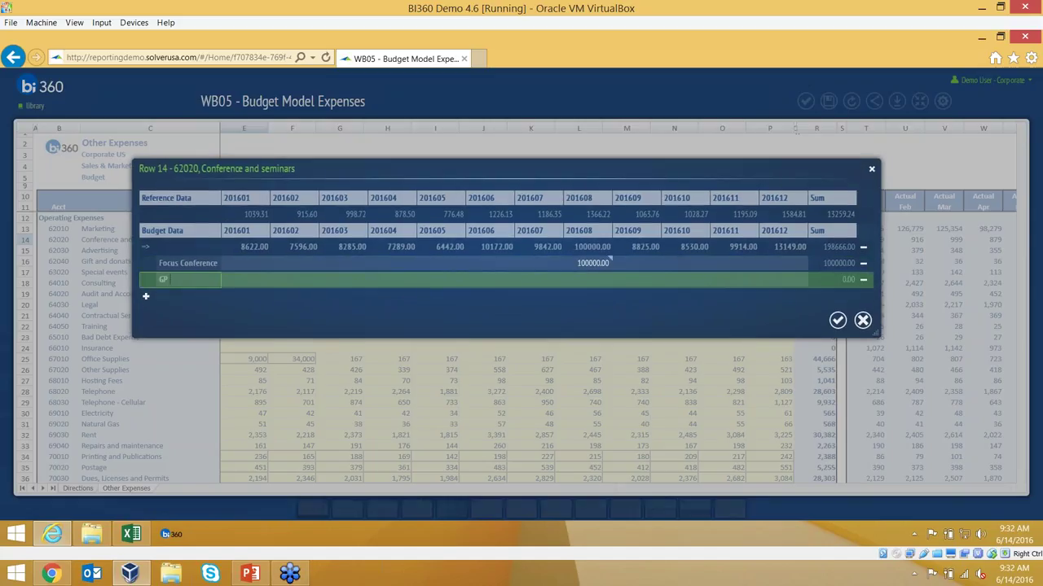
click(621, 280)
text(10000)
key(Tab)
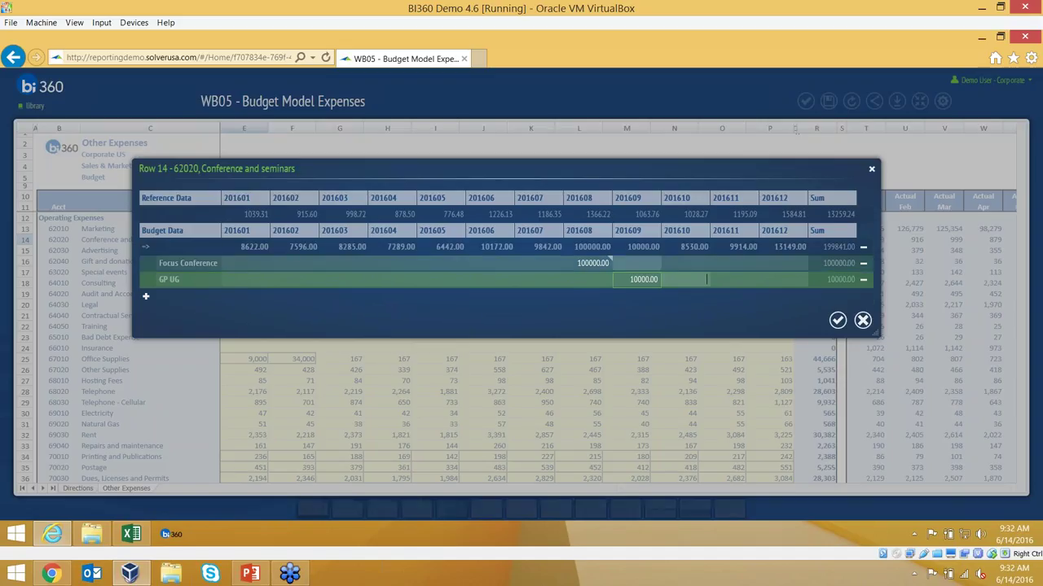
Step: Attach a comment to the Focus Conference amount in 201608 stating whose request it was made on
double_click(610, 261)
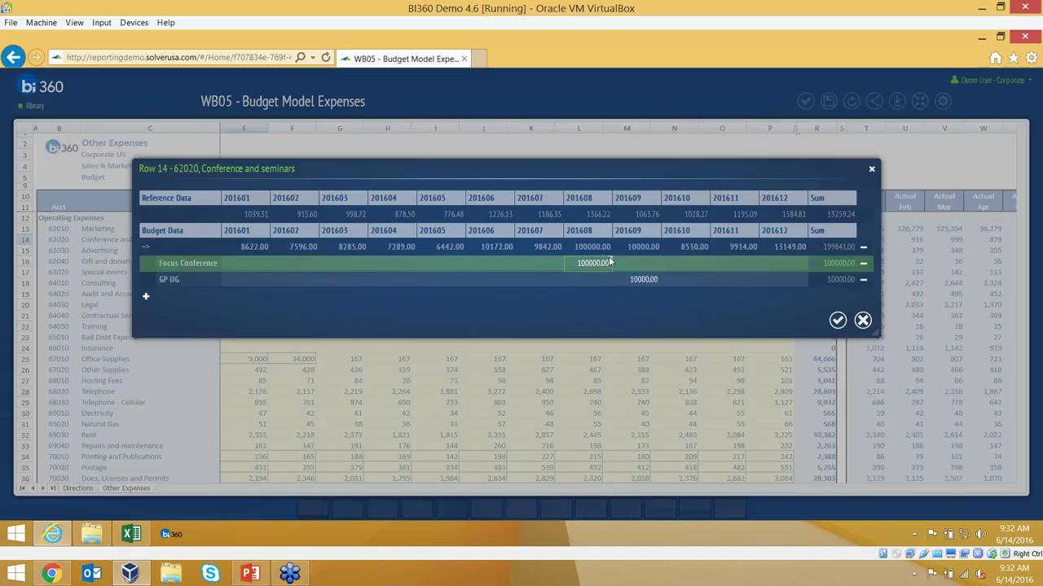
text(per Jim's requ)
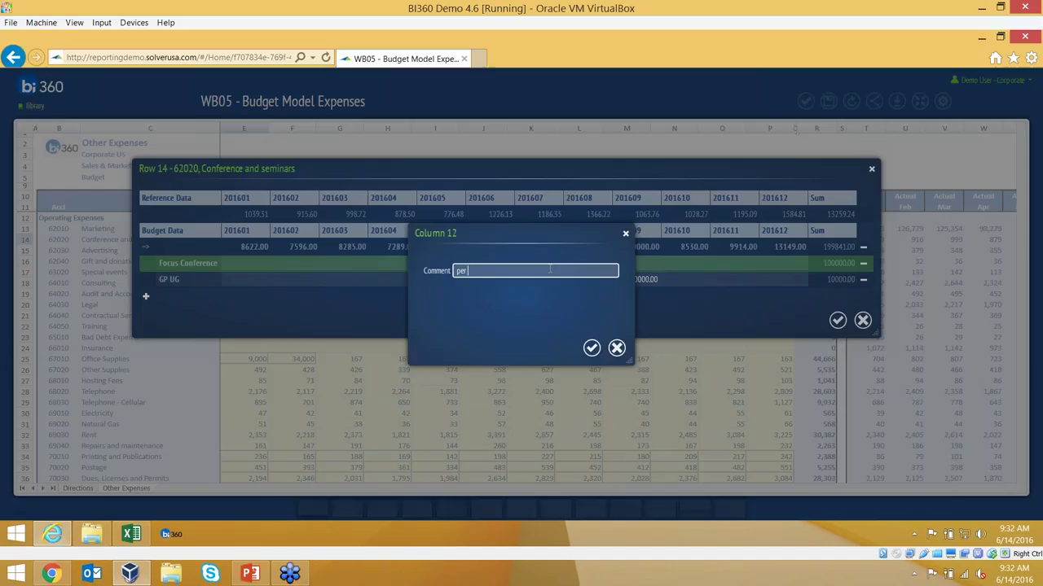
text(est)
click(591, 349)
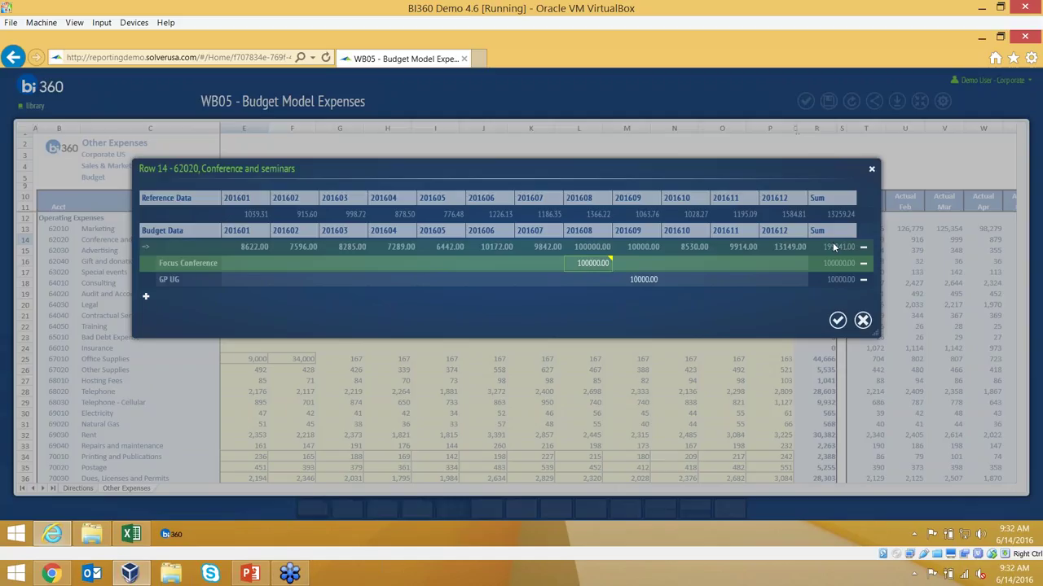
Step: Accept the Conference and seminars line-item details and store the expense budget data
click(837, 320)
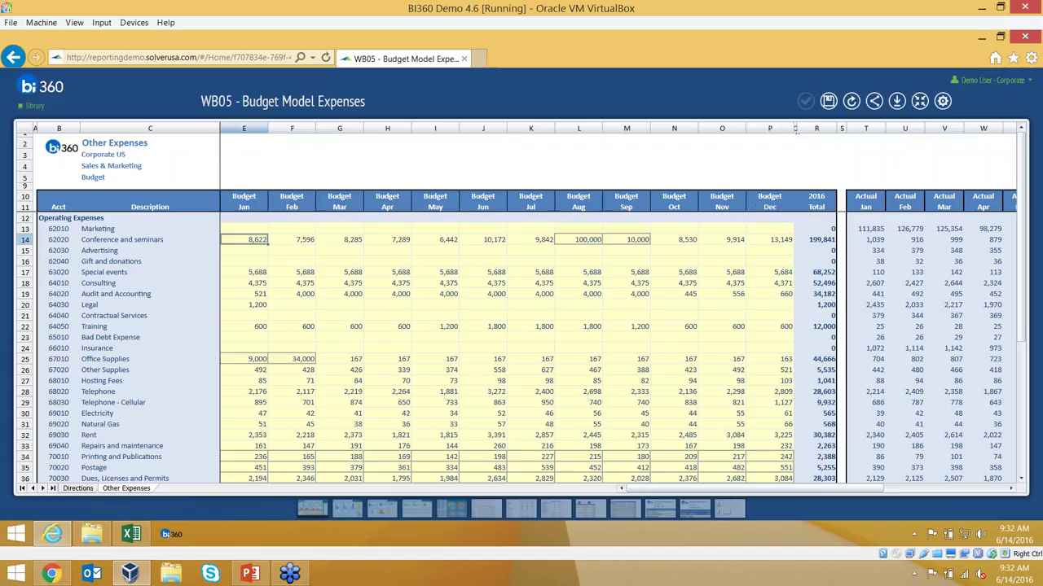
click(828, 102)
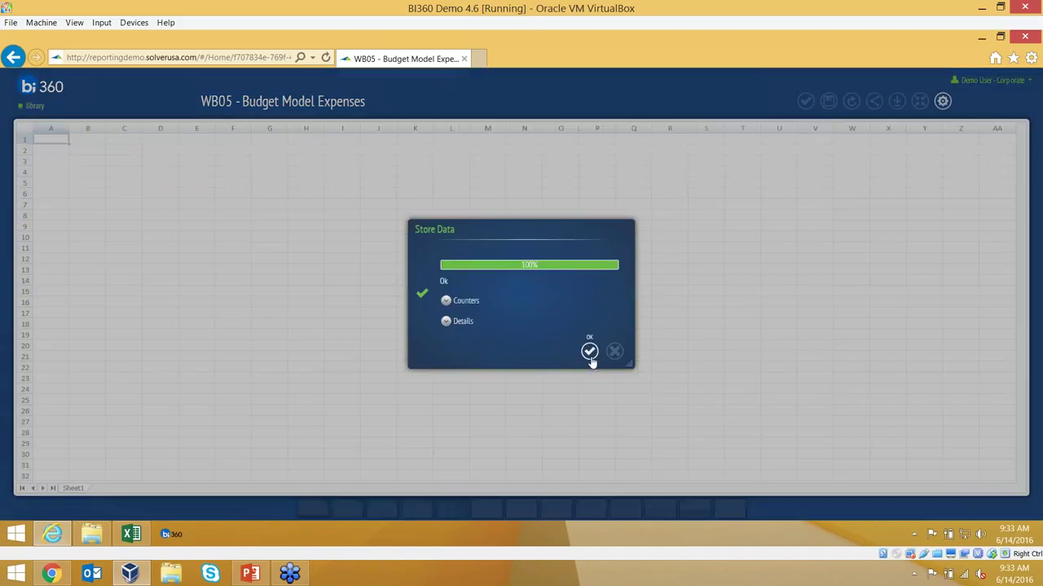
click(590, 353)
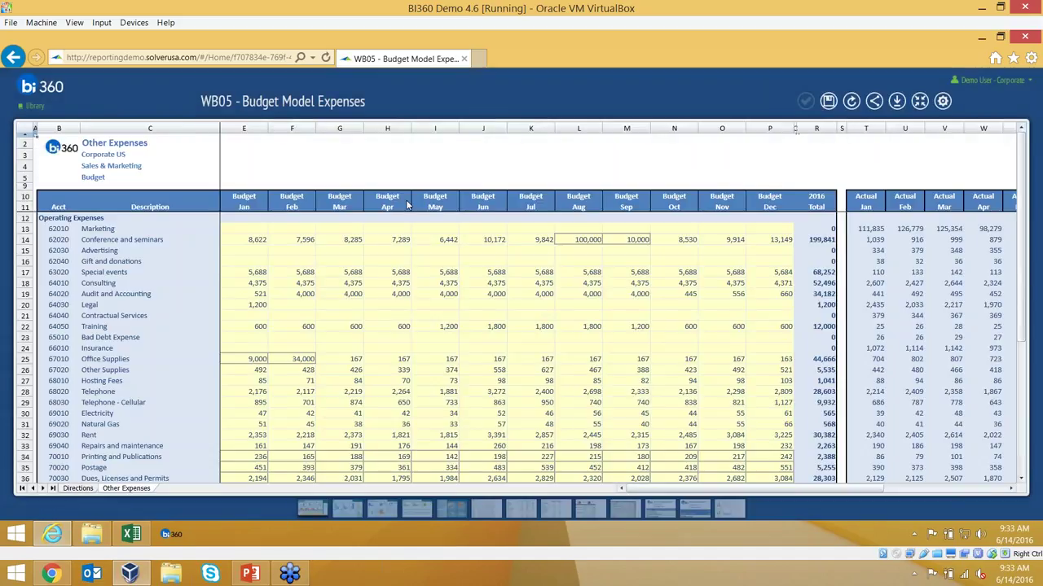
Step: Open the WB99 - Expenses with Line Item Detail report from the library's Budget - Reports folder, shown as a thumbnail grid
click(33, 109)
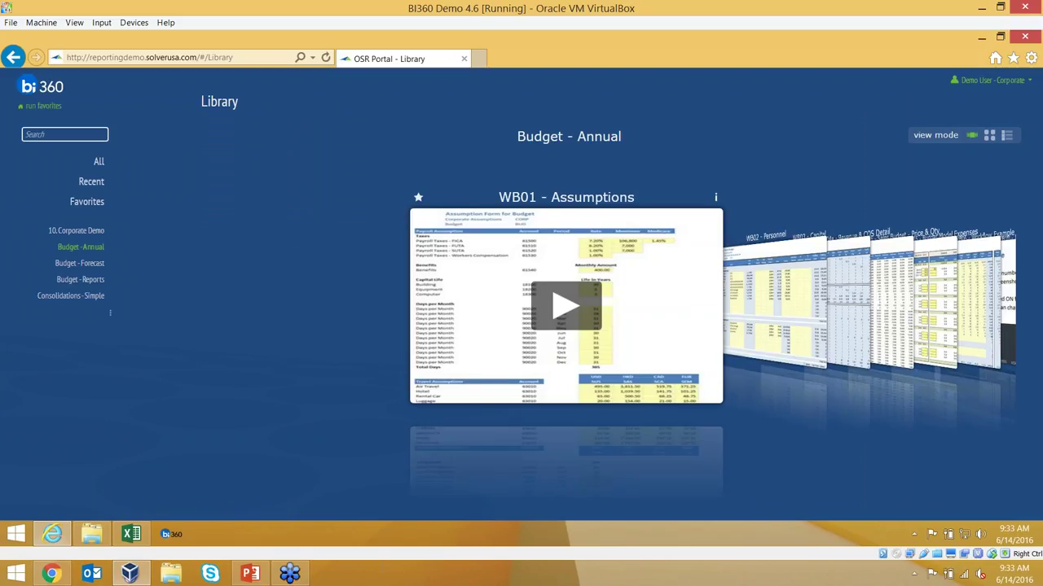
click(91, 279)
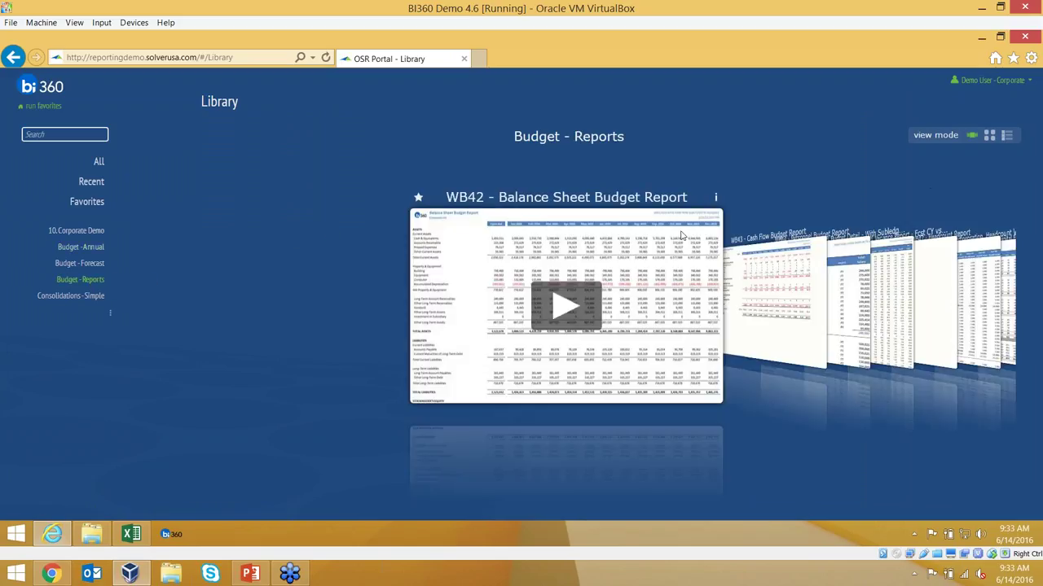
click(990, 137)
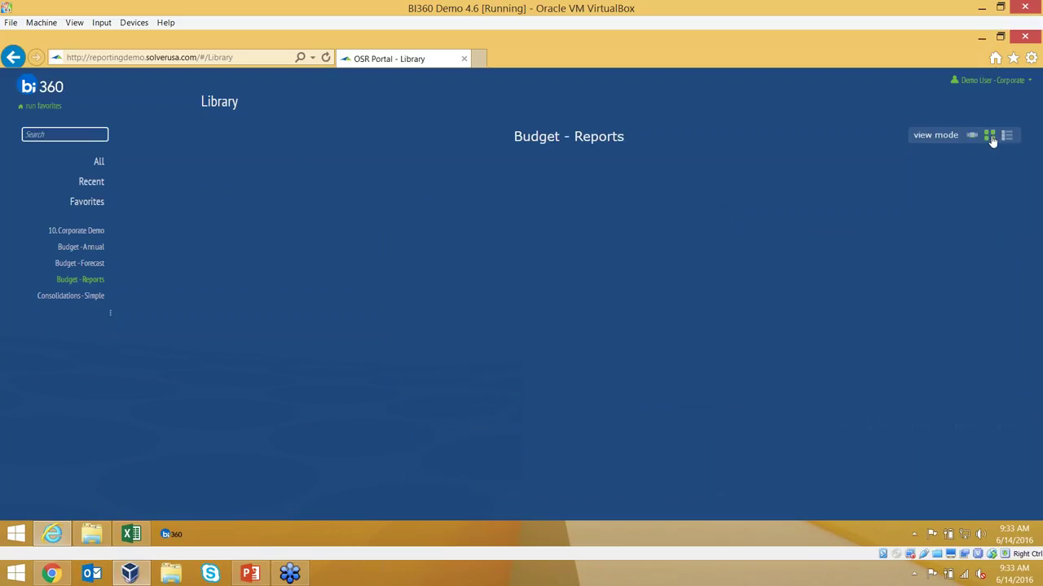
click(639, 294)
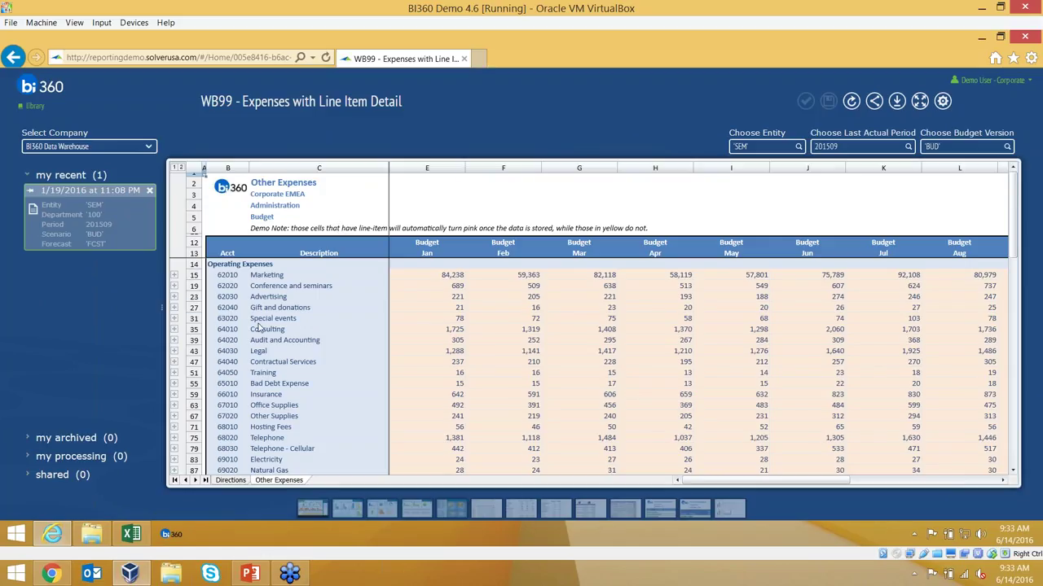
Step: Expand the line-item comments under Gift and donations, Special events, Consulting, and Audit and Accounting, and review the remaining accounts
scroll(257, 328, down, 5)
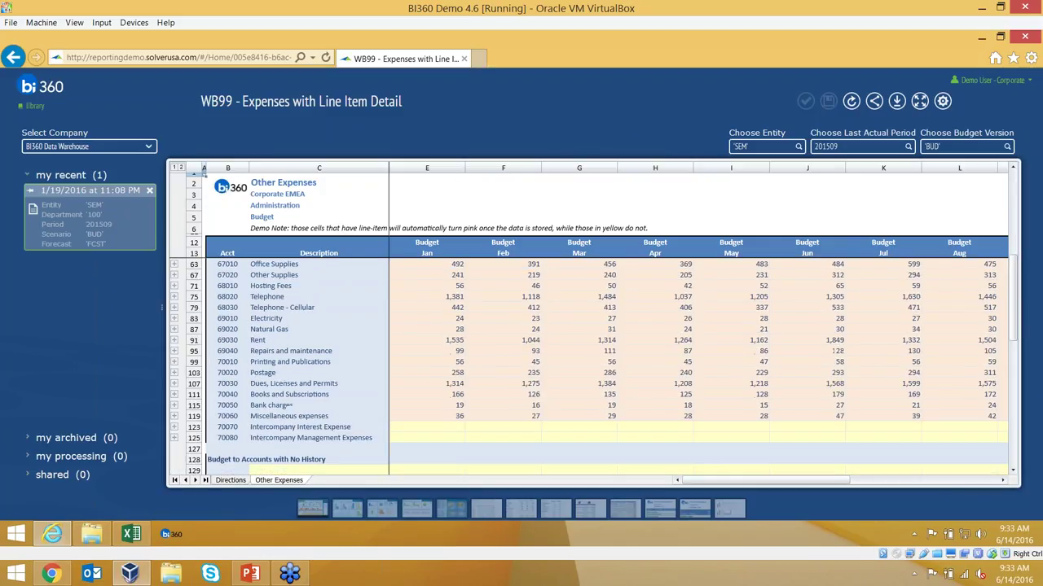
scroll(184, 230, up, 5)
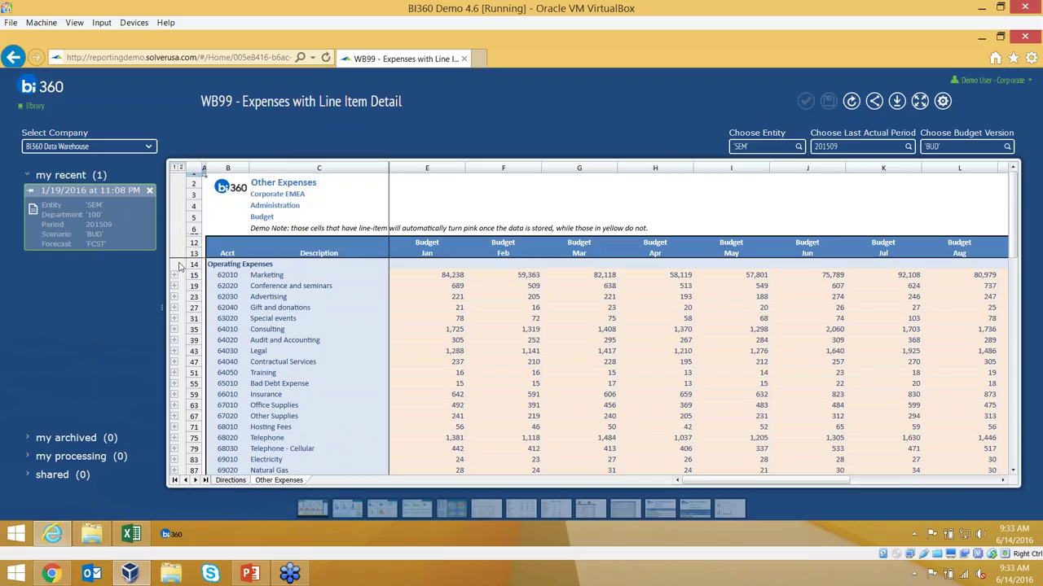
click(174, 308)
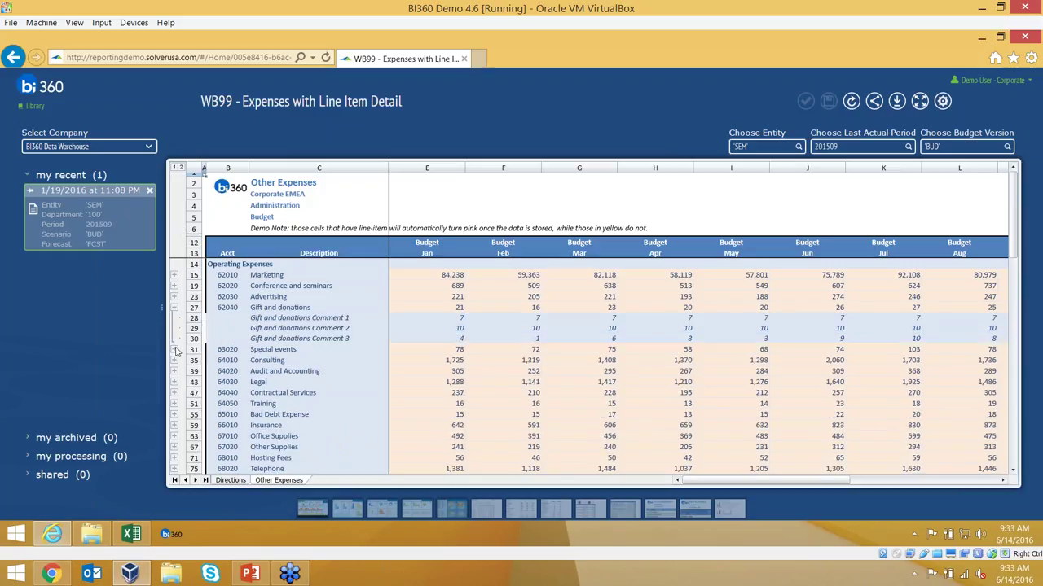
click(174, 350)
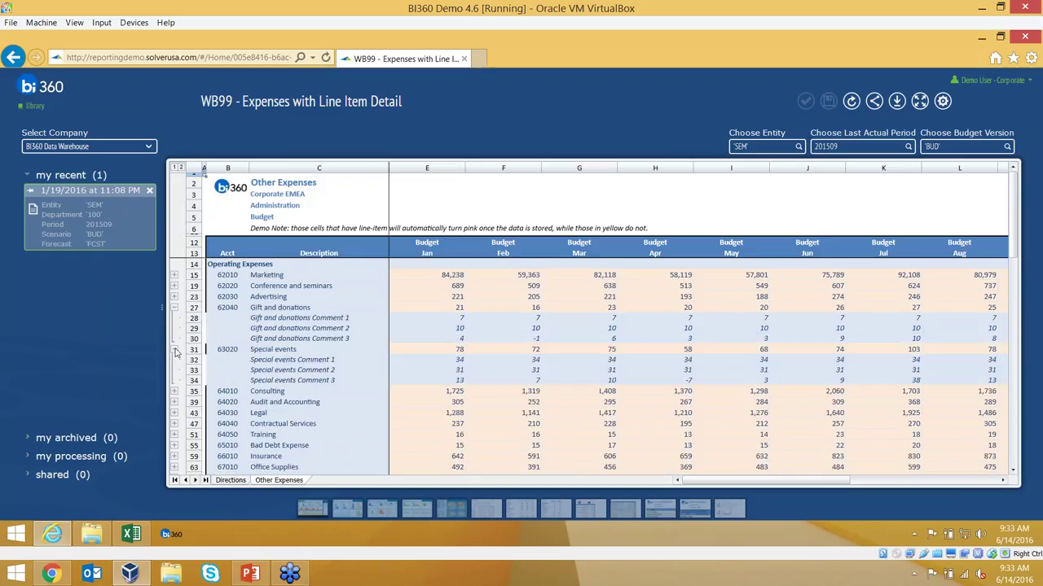
click(174, 391)
scroll(175, 395, down, 3)
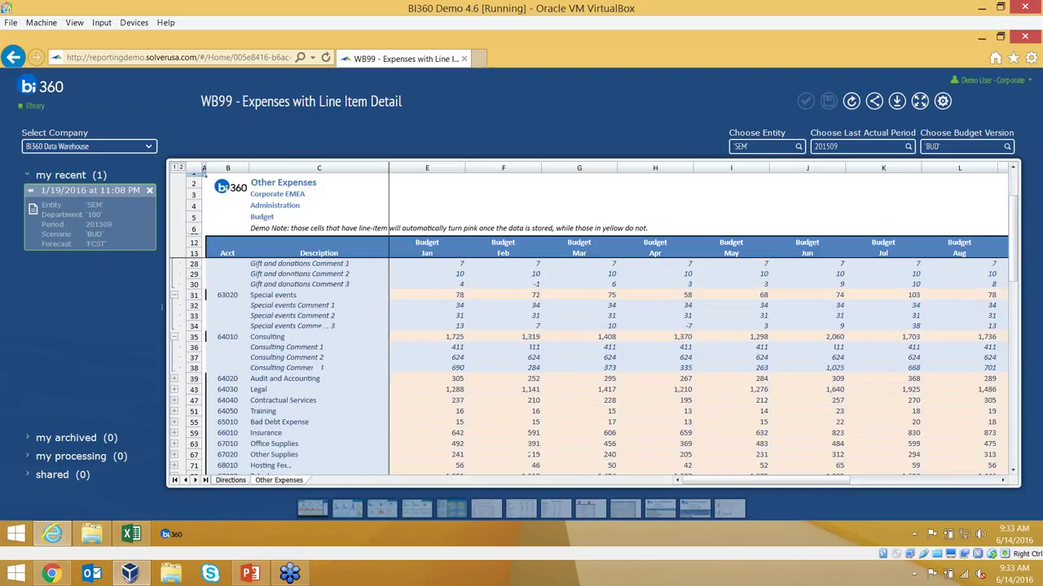
click(173, 348)
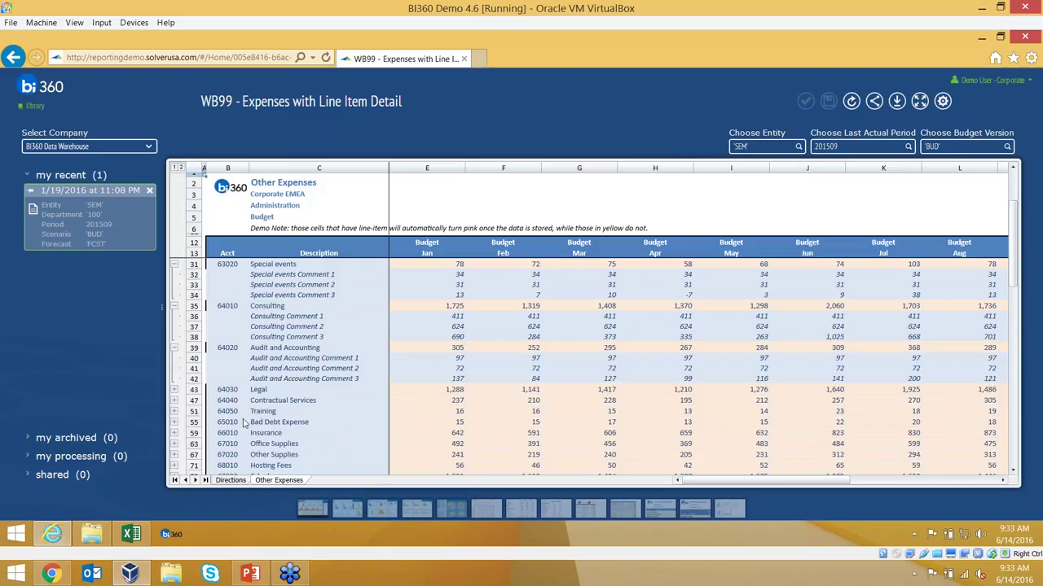
scroll(242, 423, down, 5)
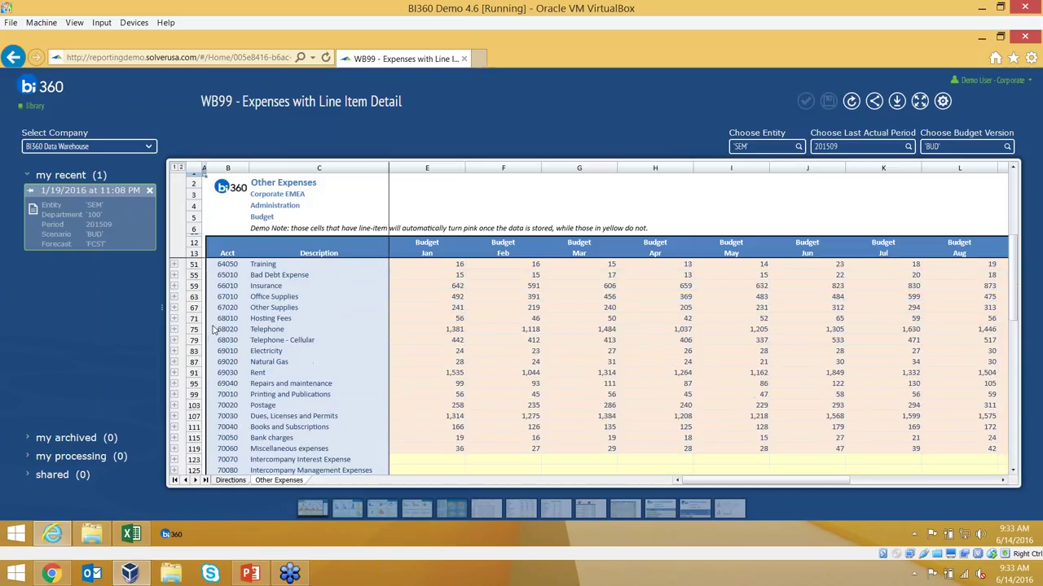
scroll(220, 326, down, 1)
scroll(594, 355, down, 2)
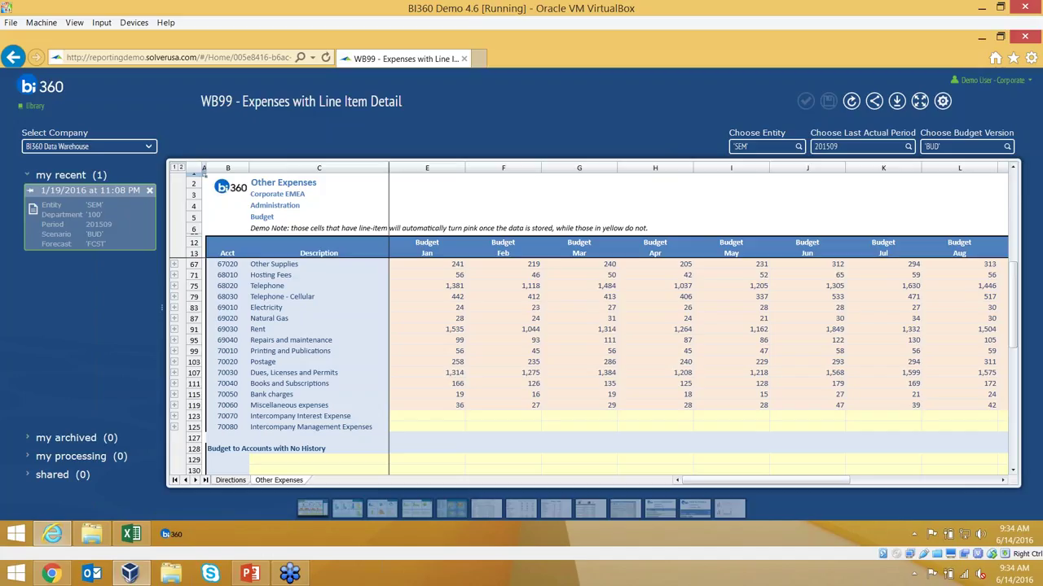
Step: Return to the library and open the WB01 - Assumptions form from the Budget - Annual folder
click(36, 106)
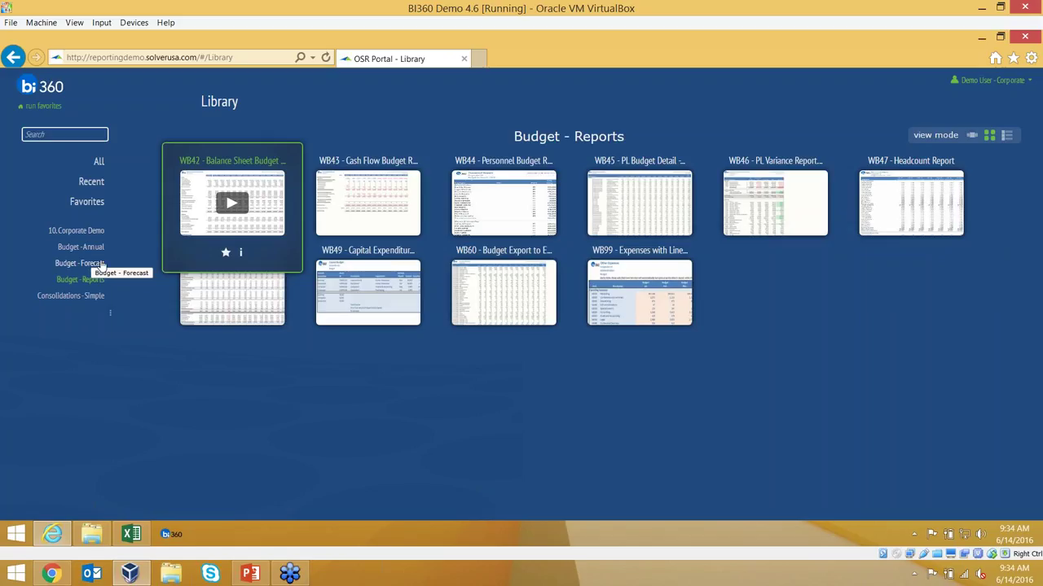
click(96, 248)
mouse_move(467, 184)
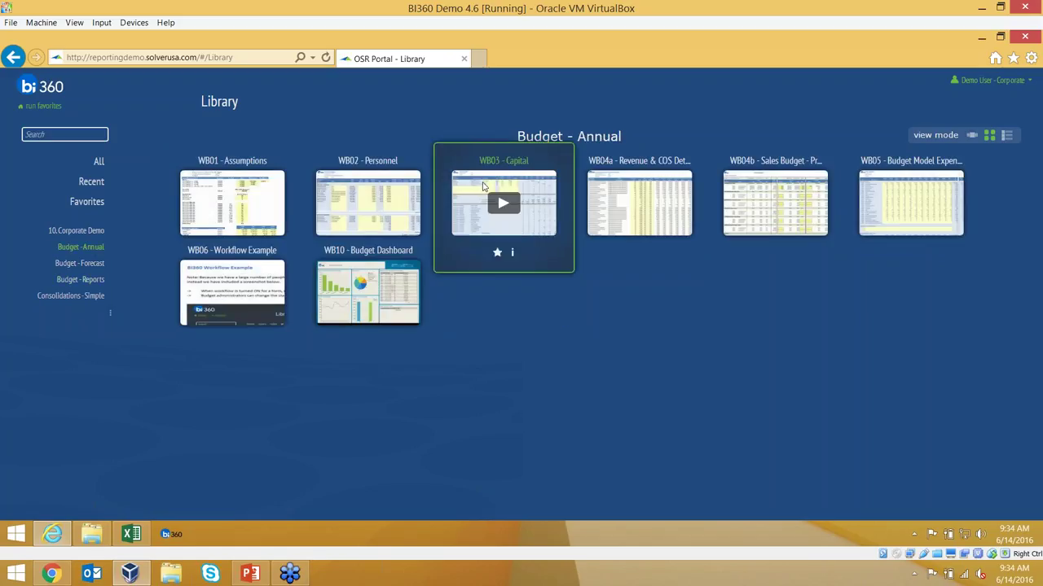
mouse_move(358, 189)
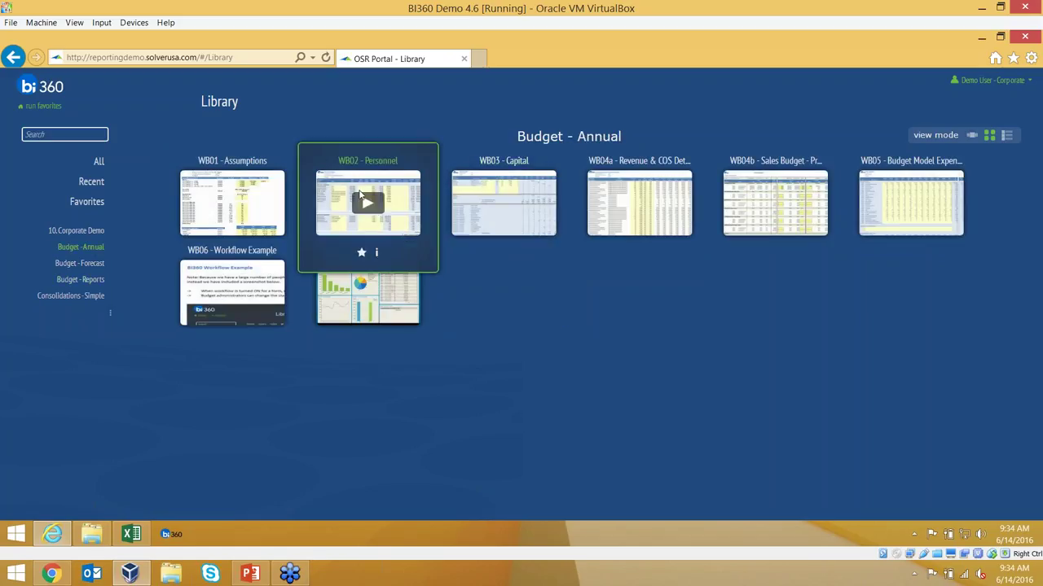
mouse_move(234, 202)
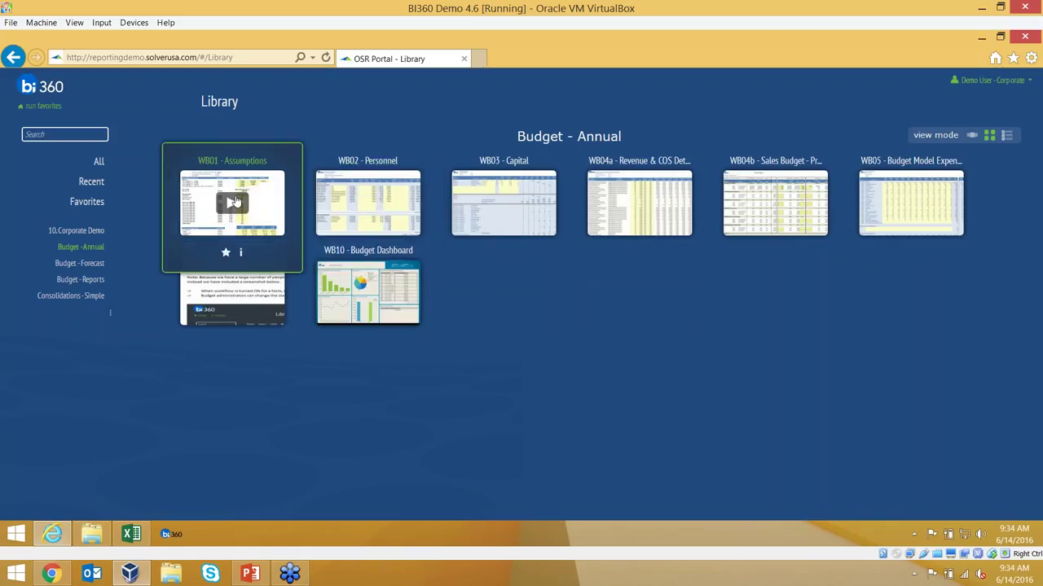
click(234, 202)
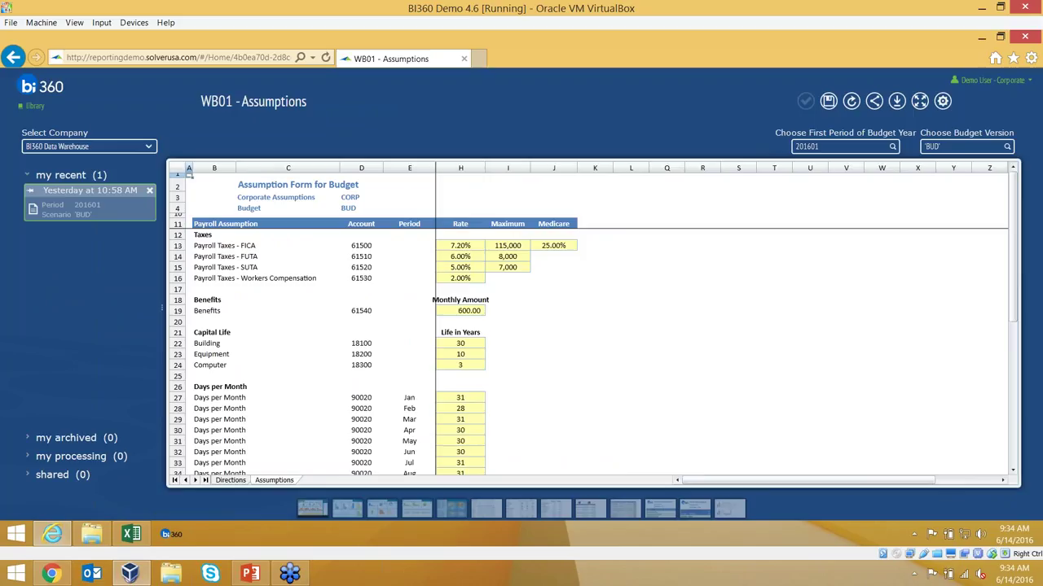
Step: Examine the Payroll Taxes - FICA assumptions for rate, maximum and Medicare
click(461, 245)
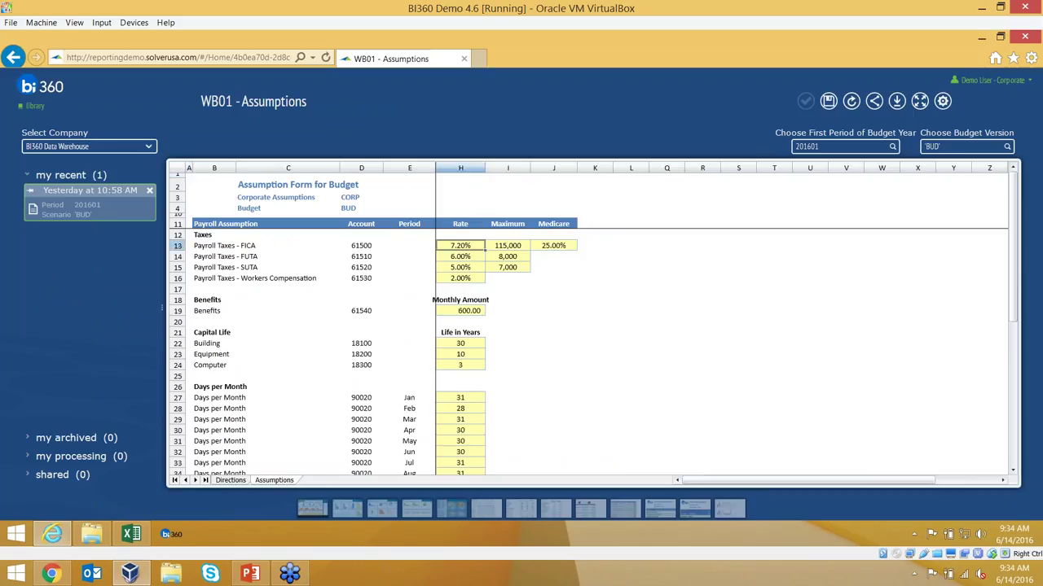
click(460, 255)
click(465, 246)
key(Tab)
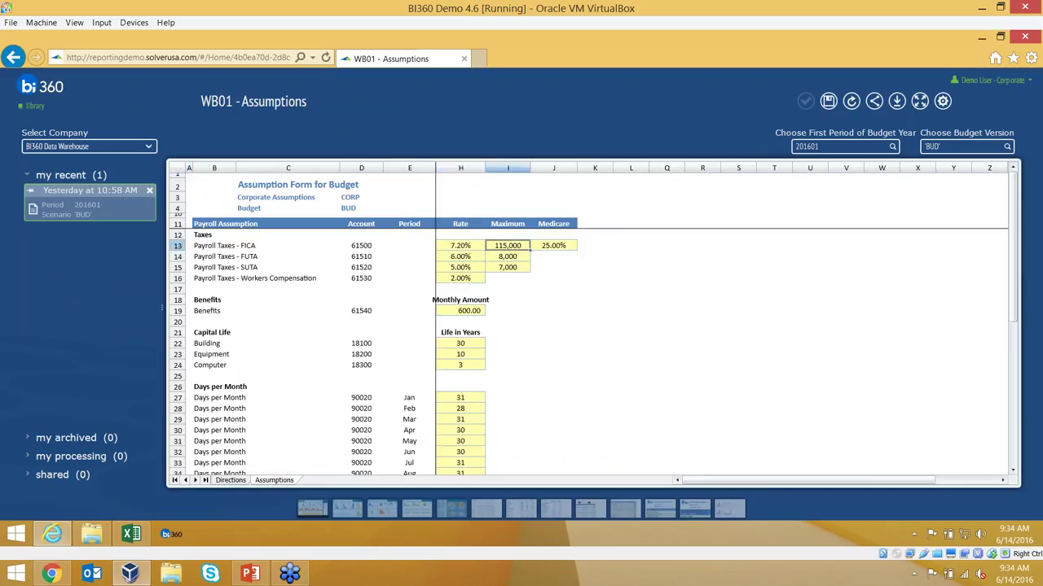
click(553, 245)
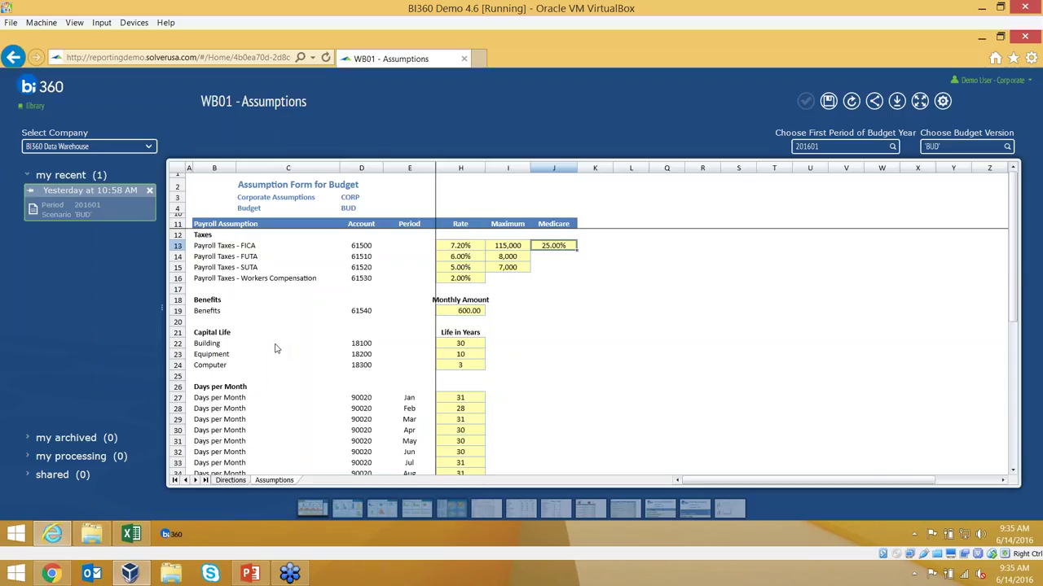
Step: Examine the travel assumptions from Air Travel to Dinner across the USD, HKD, CAD and EUR columns
scroll(595, 350, down, 9)
scroll(594, 350, up, 9)
scroll(594, 351, down, 12)
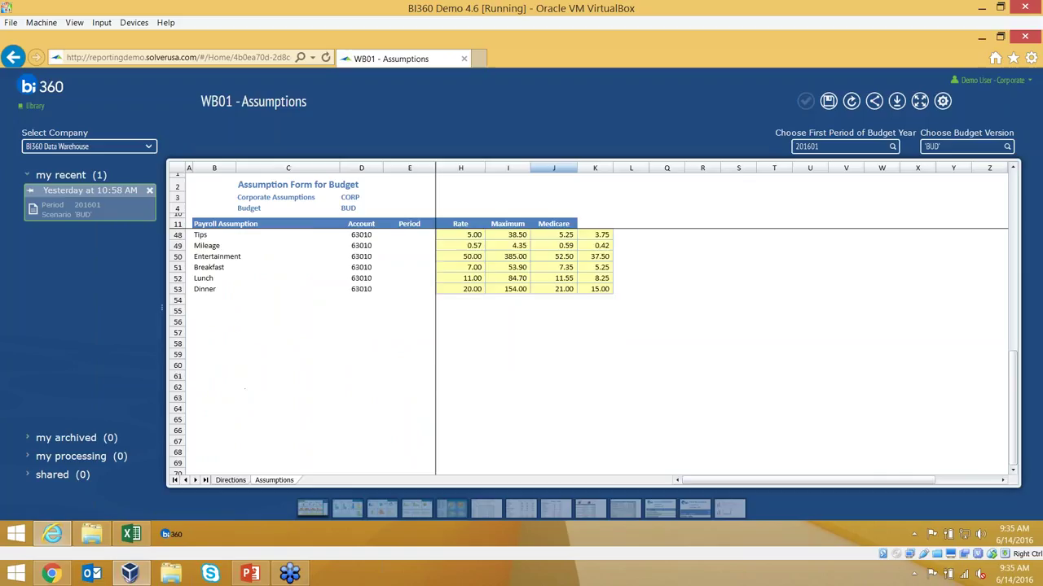
scroll(258, 308, up, 3)
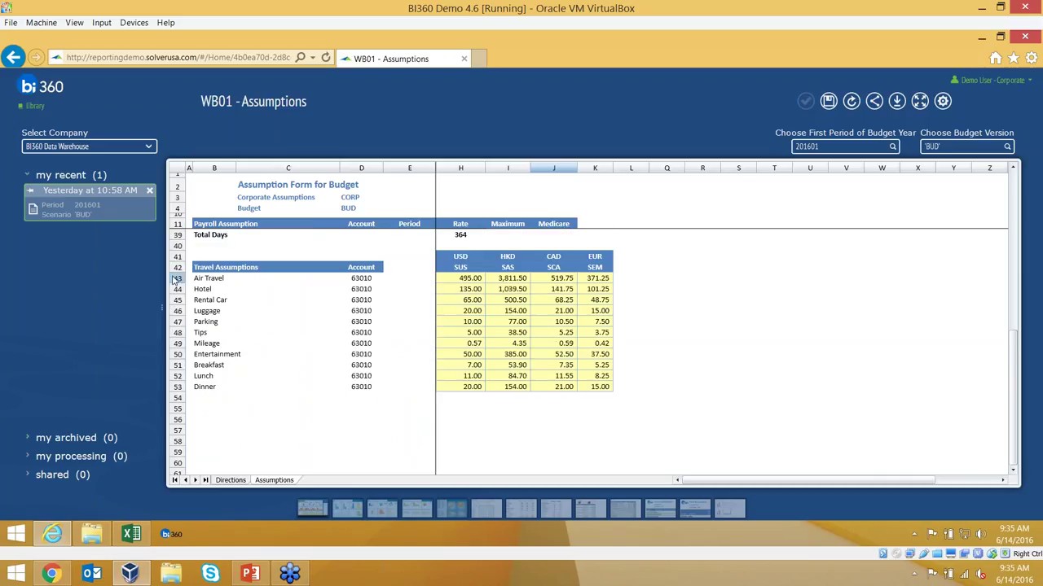
drag(176, 279, 182, 403)
click(228, 306)
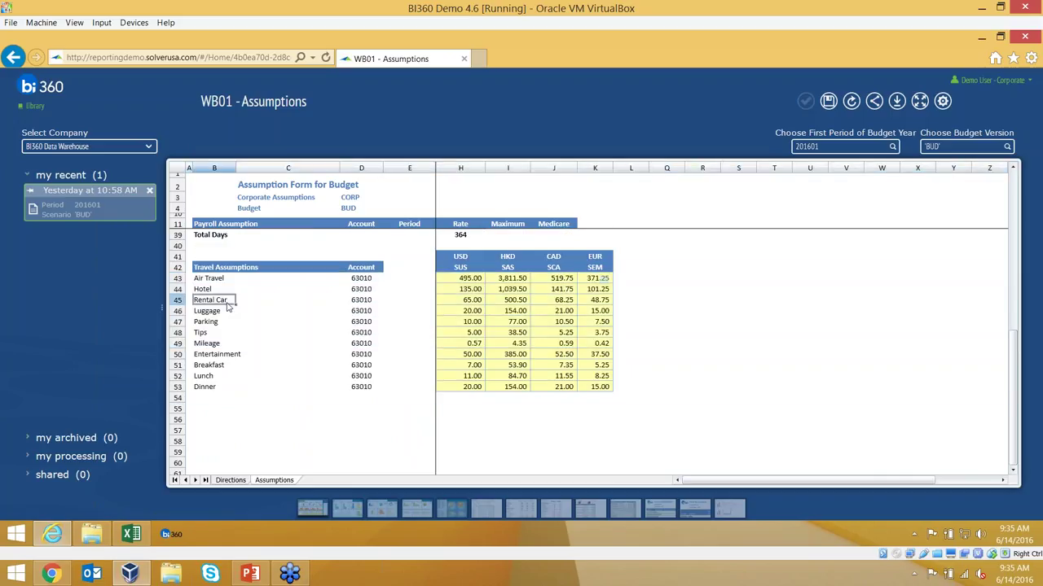
click(177, 279)
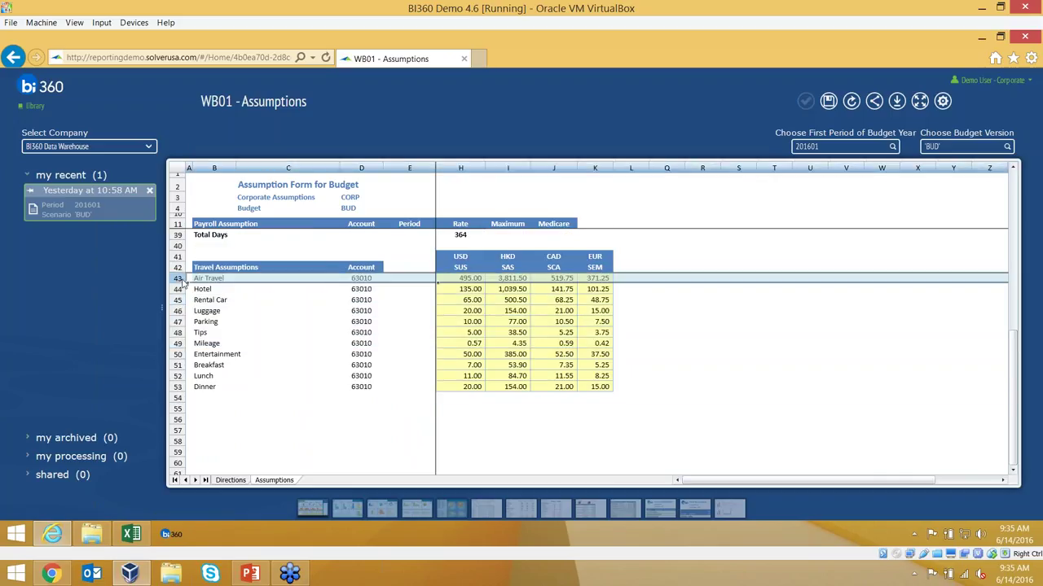
click(444, 278)
key(Down)
key(Right)
scroll(420, 362, up, 9)
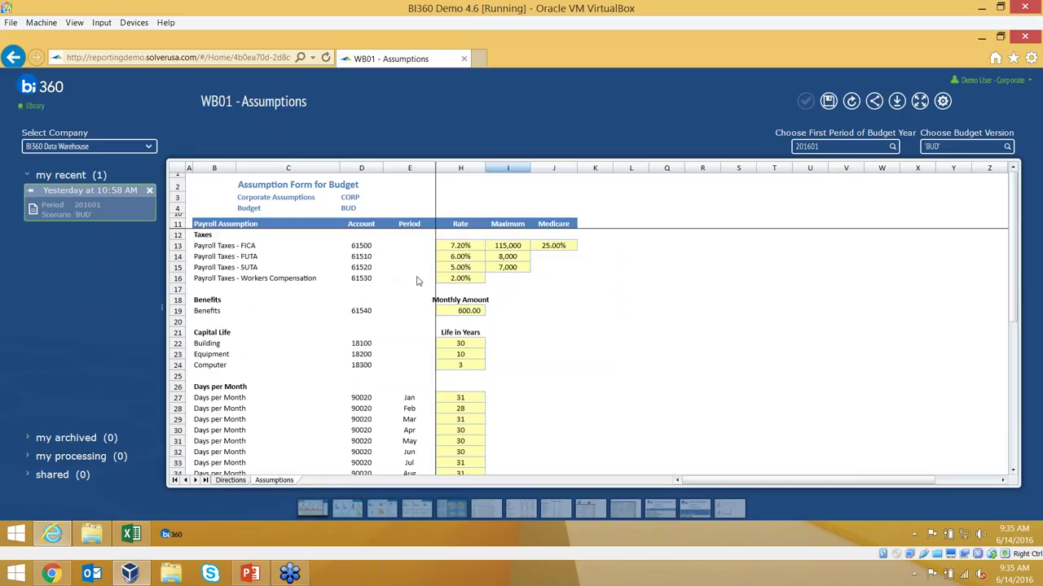
Step: Highlight the payroll tax assumption rows 13 to 17, finishing on the FICA rate cell
click(369, 292)
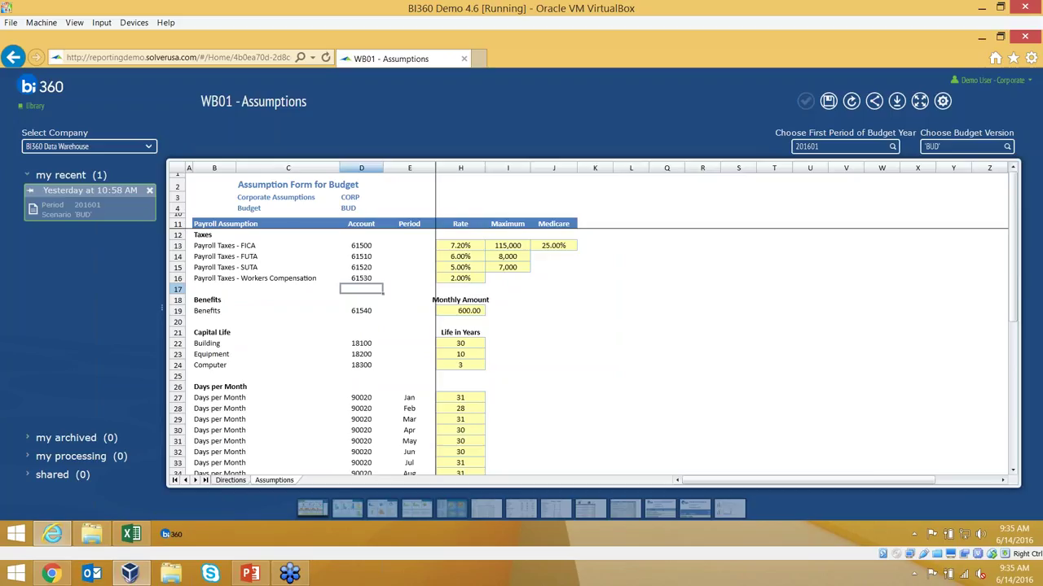
drag(181, 248, 185, 296)
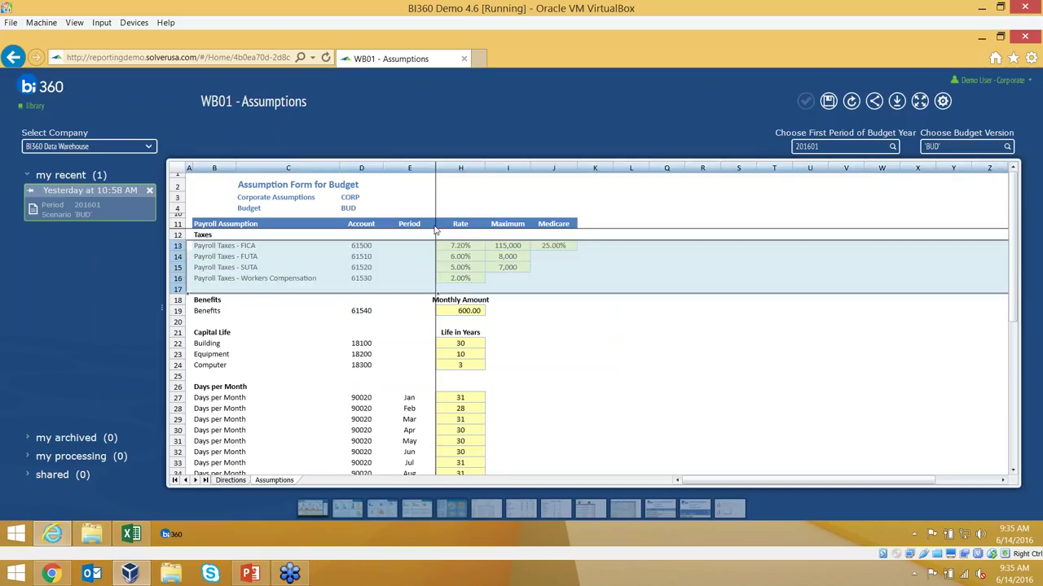
click(461, 246)
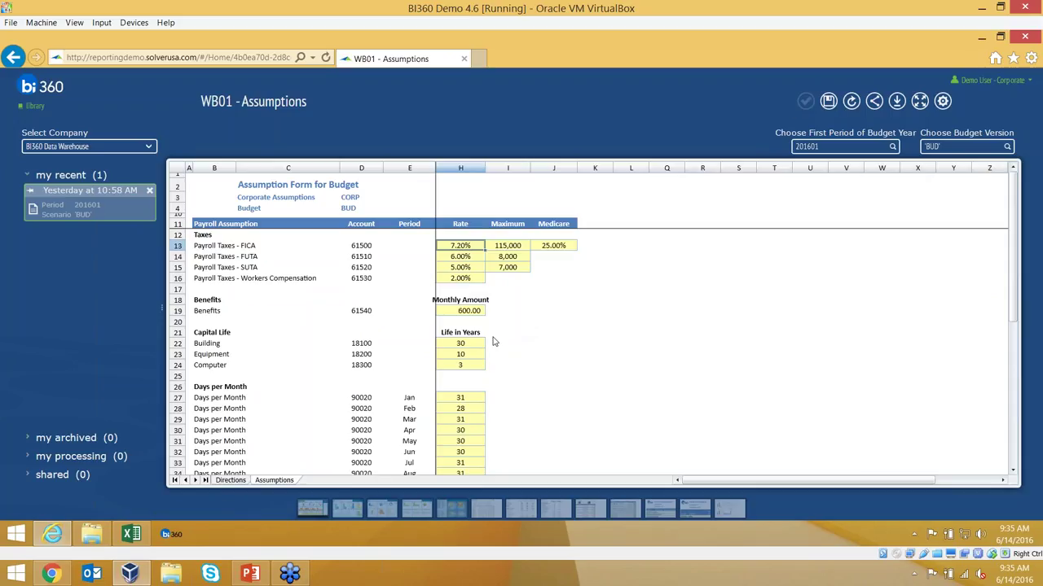
Step: Examine the Days per Month assumptions from January to December and the travel assumptions beneath them
scroll(347, 397, down, 4)
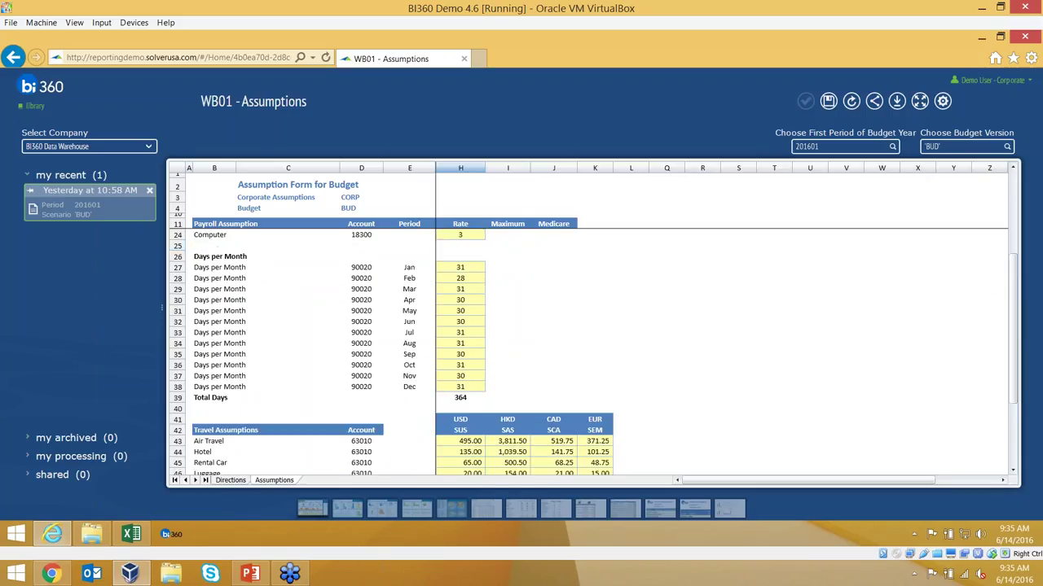
drag(178, 261, 179, 325)
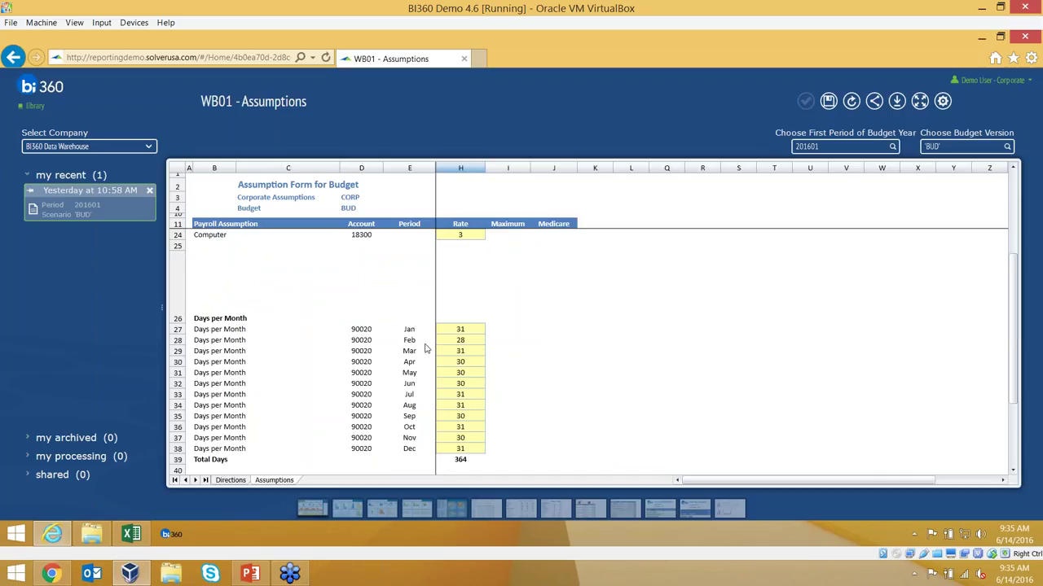
scroll(425, 349, down, 5)
scroll(555, 429, up, 2)
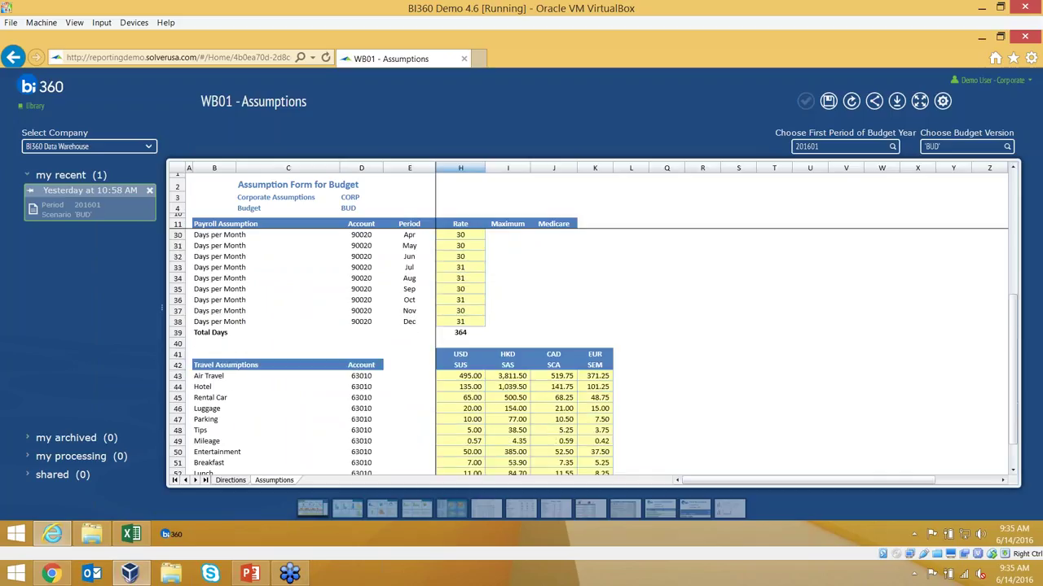
scroll(555, 429, up, 1)
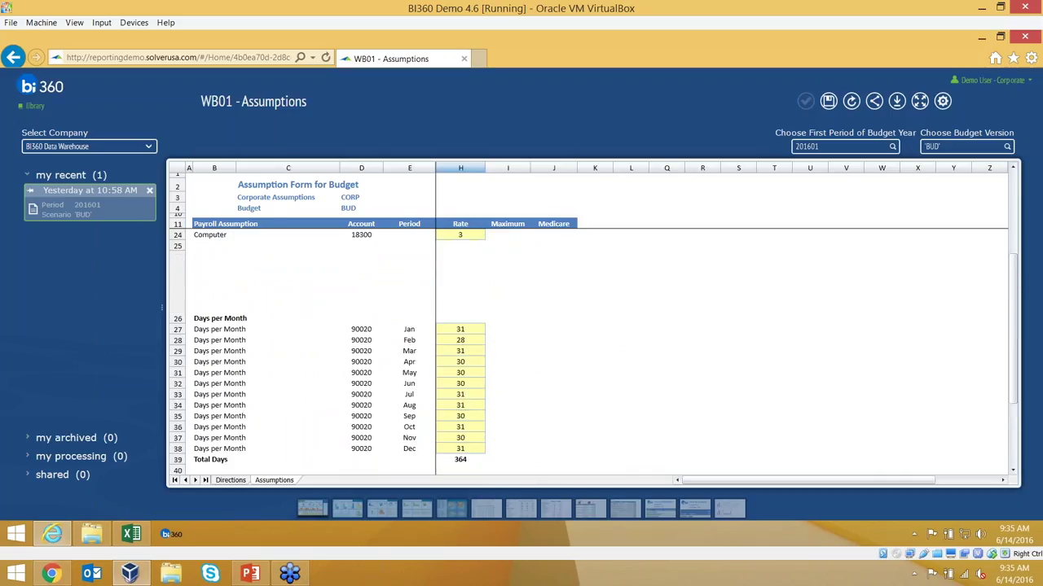
Step: Enter 28 as the February Days per Month value in the budget assumptions
click(459, 341)
text(28)
key(Return)
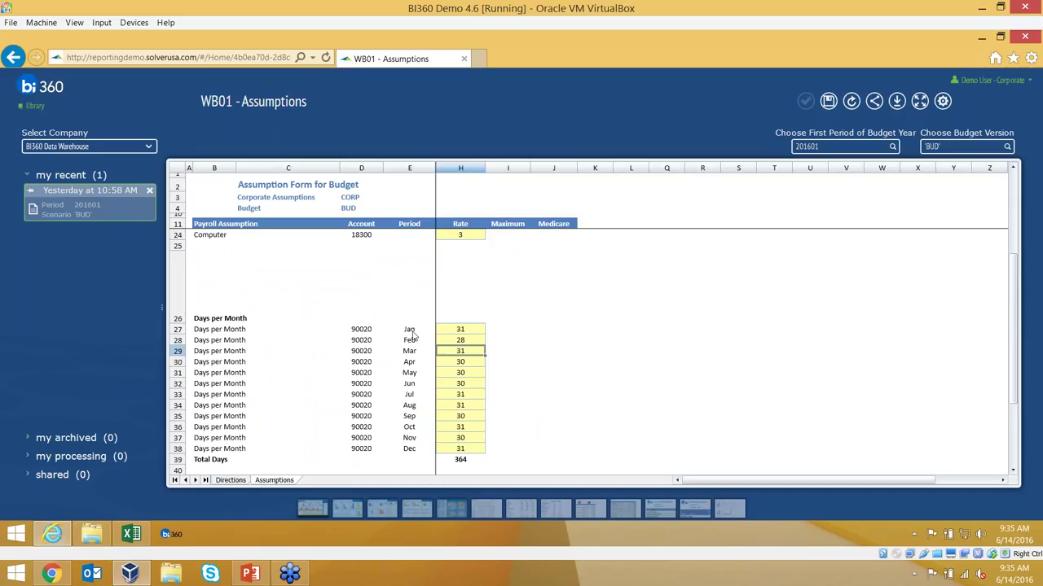
scroll(589, 302, down, 1)
scroll(675, 231, up, 3)
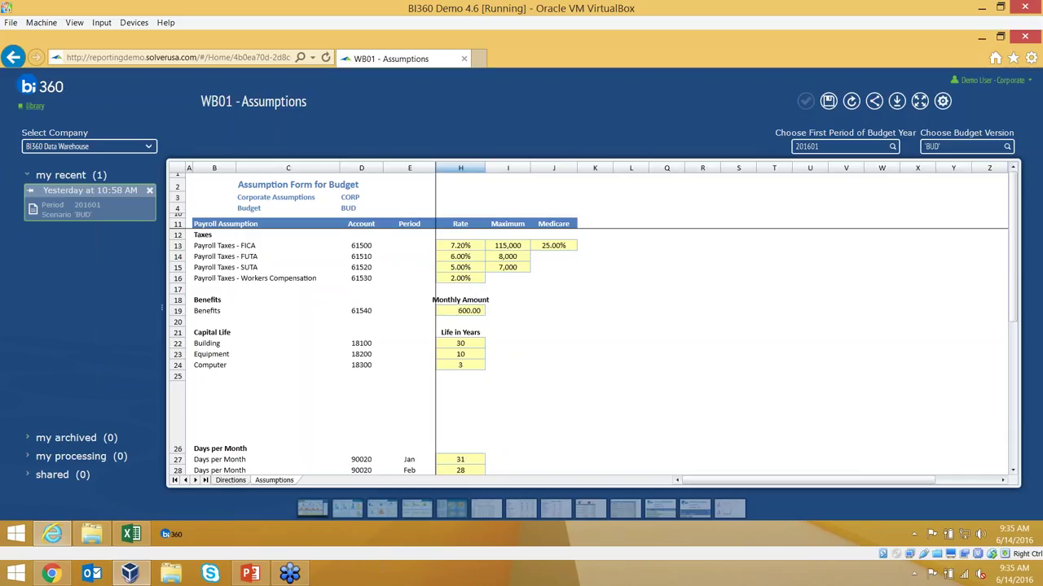
Step: Open the WB02 - Personnel budget from the Budget - Annual library and enlarge its sheet to full view
click(33, 107)
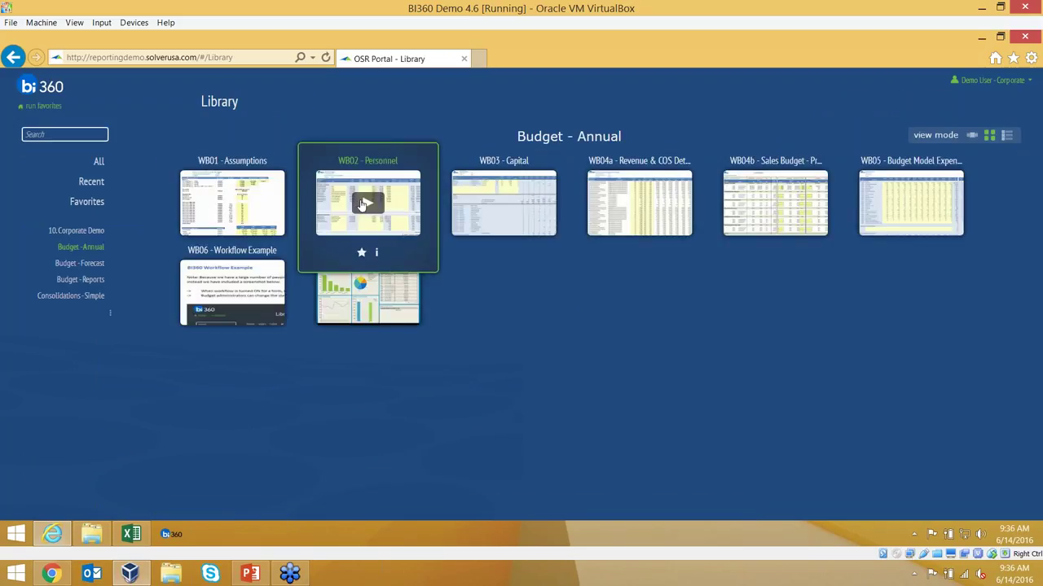
click(367, 202)
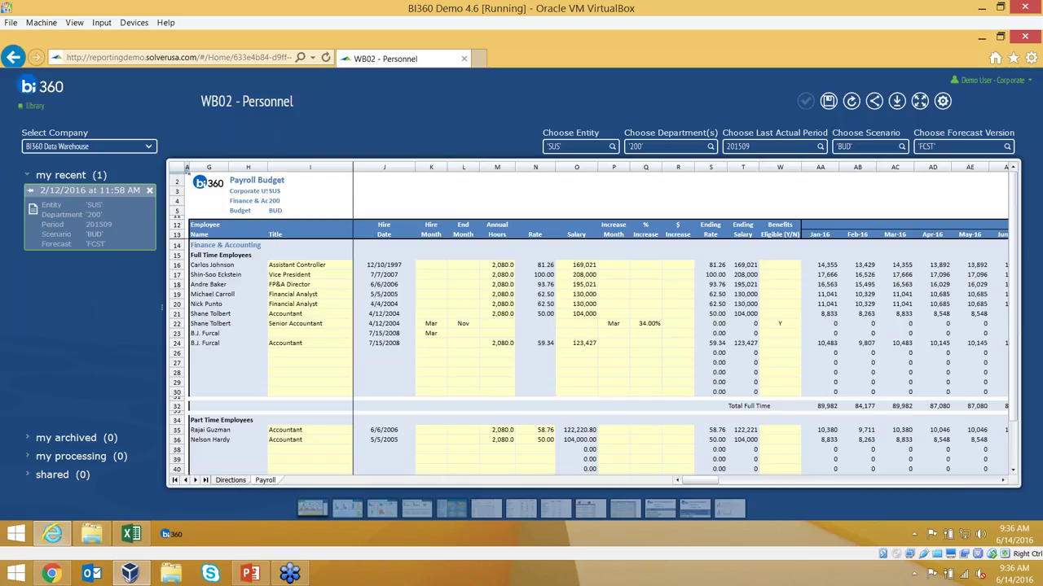
click(918, 107)
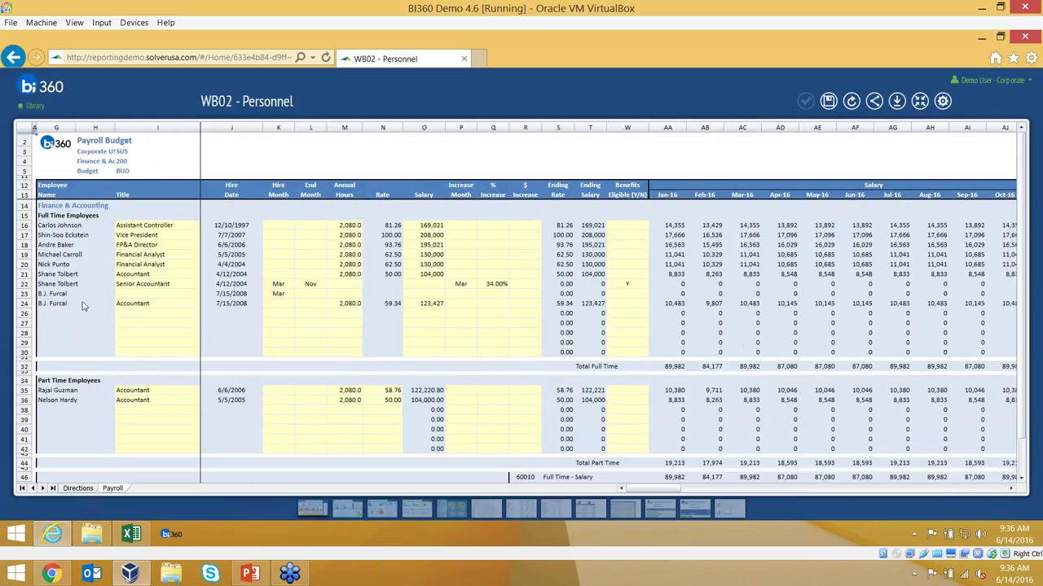
Step: Look over the full-time and part-time employee rows, checking the names in rows 22 and 24 and the title cell in row 23
click(53, 303)
click(75, 284)
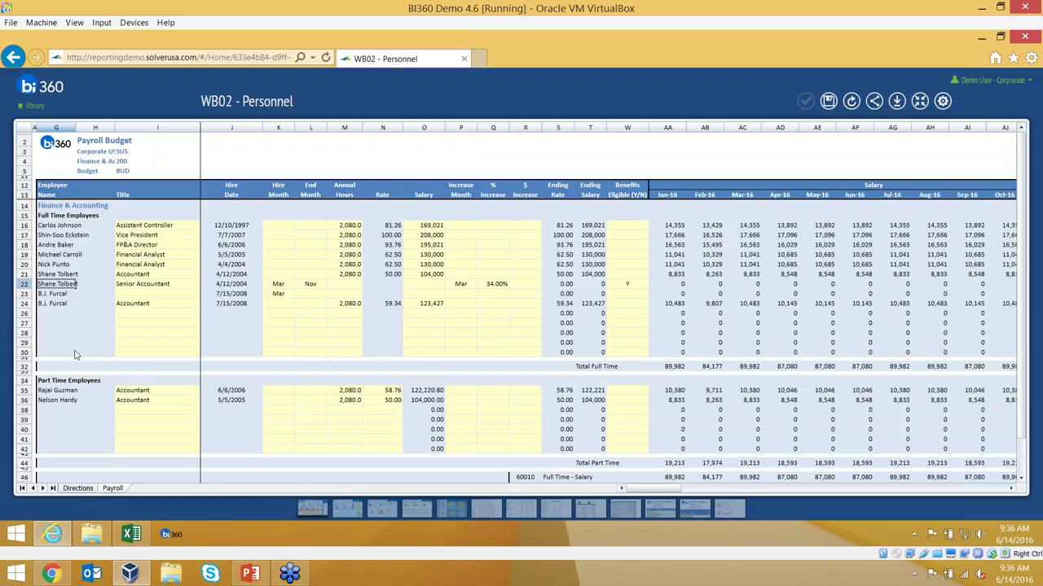
scroll(74, 354, down, 7)
scroll(71, 350, up, 7)
click(168, 296)
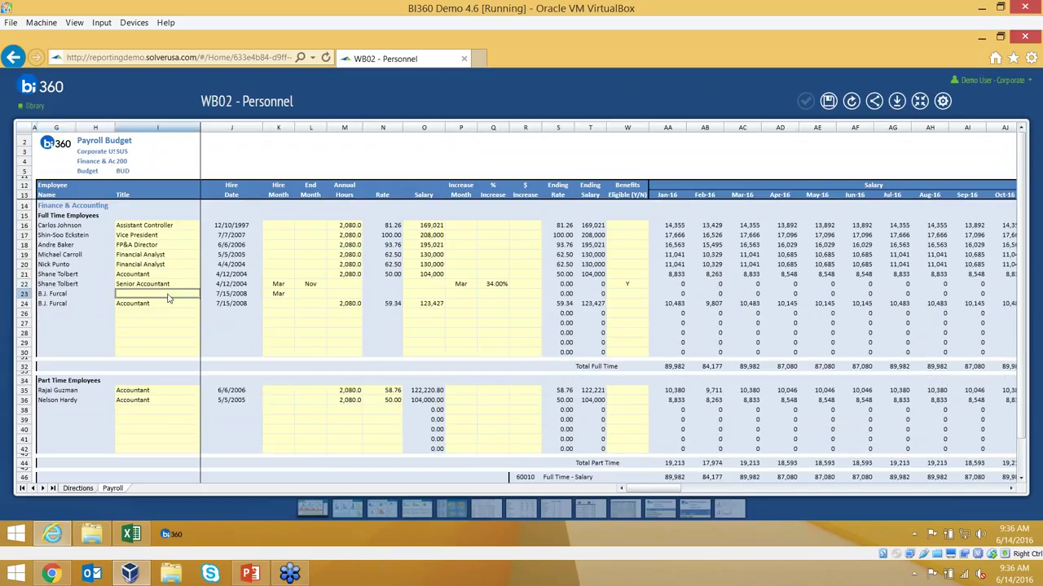
Step: Set the hire month to Feb and the end month to Sep for the full-time accountant in row 24
click(275, 306)
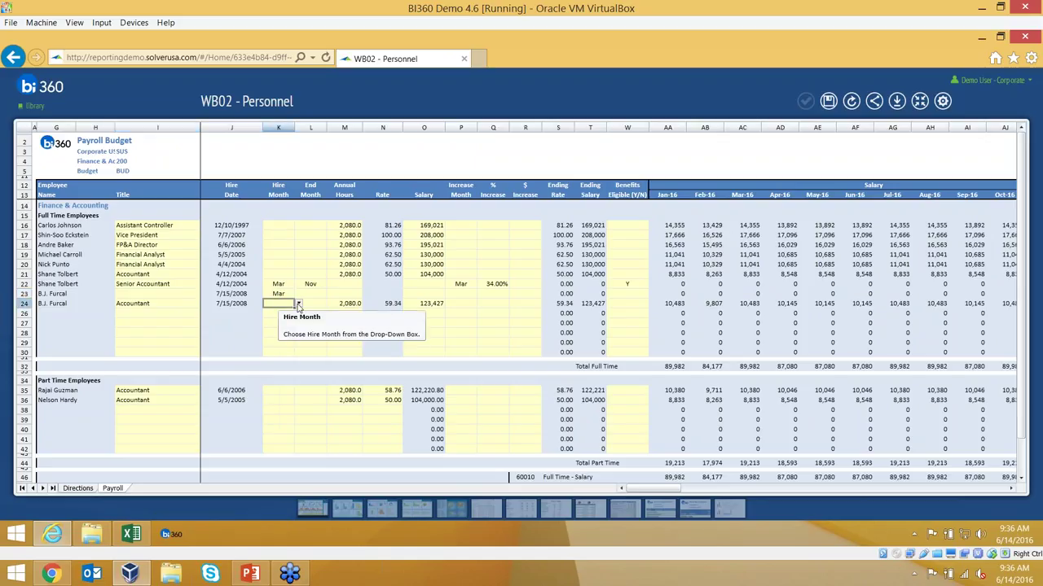
click(298, 304)
click(285, 323)
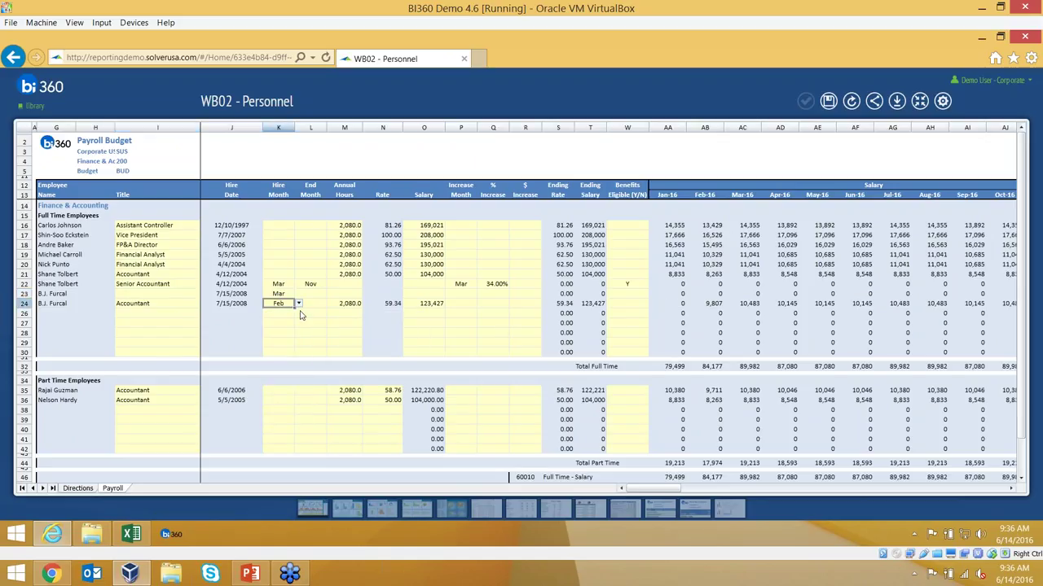
click(313, 305)
click(329, 304)
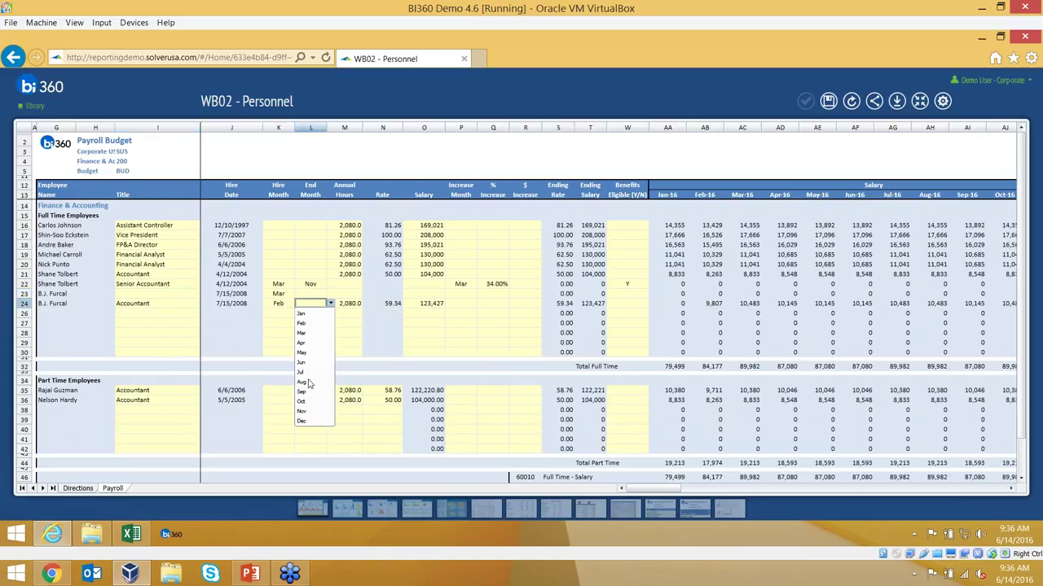
click(309, 393)
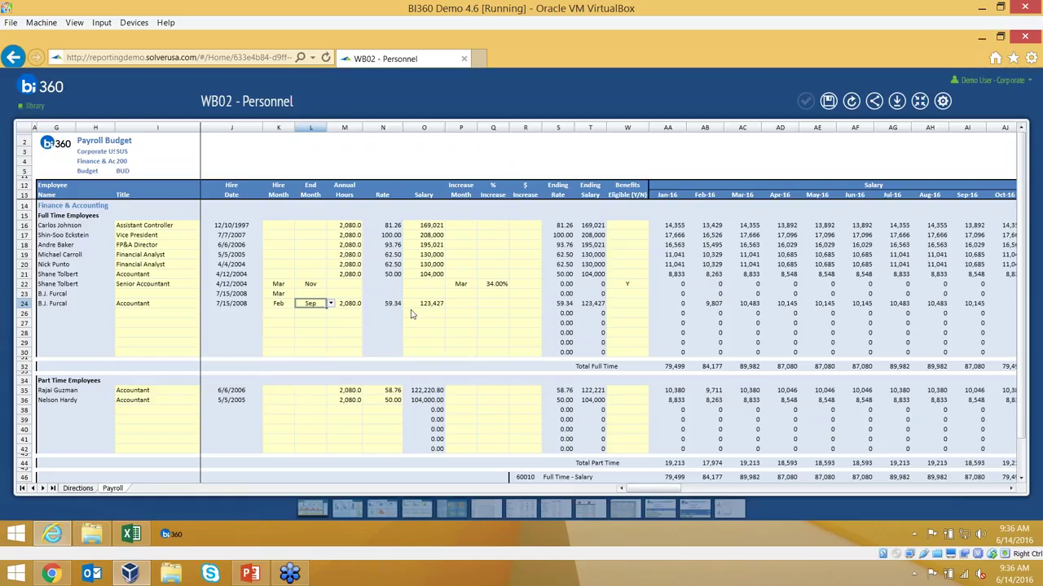
Step: Set the salary of the accountant in row 24 to 100000
click(416, 304)
text(100000)
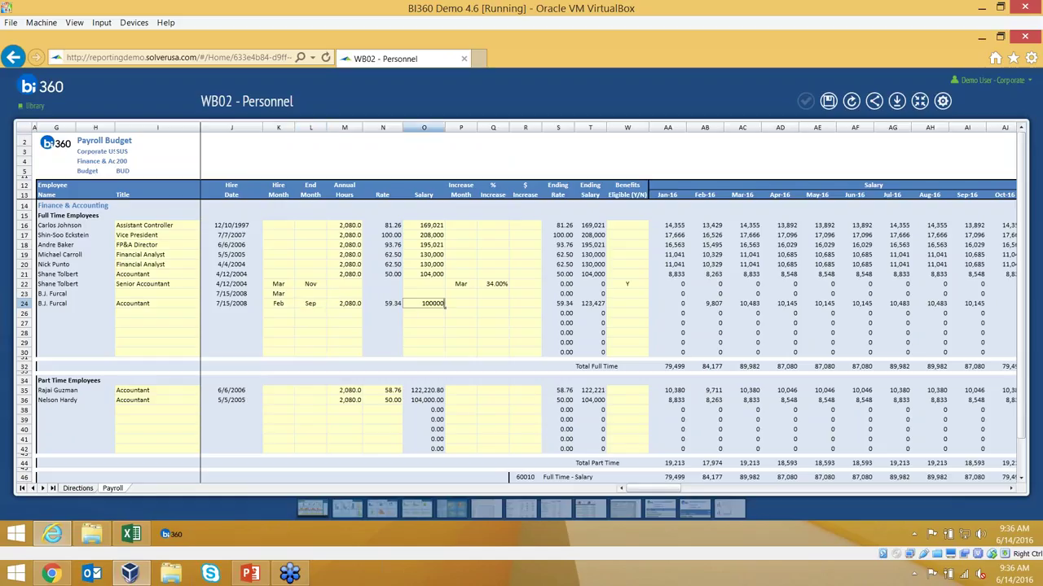
key(Return)
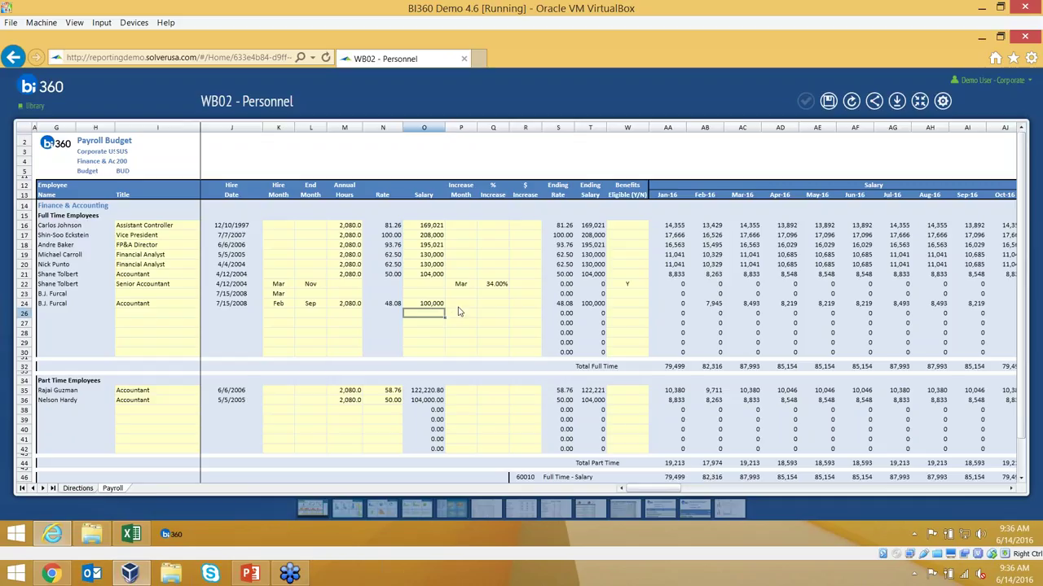
Step: Examine row 24 across the monthly salary, total compensation, taxable income, FICA, benefits and FTE columns
click(627, 307)
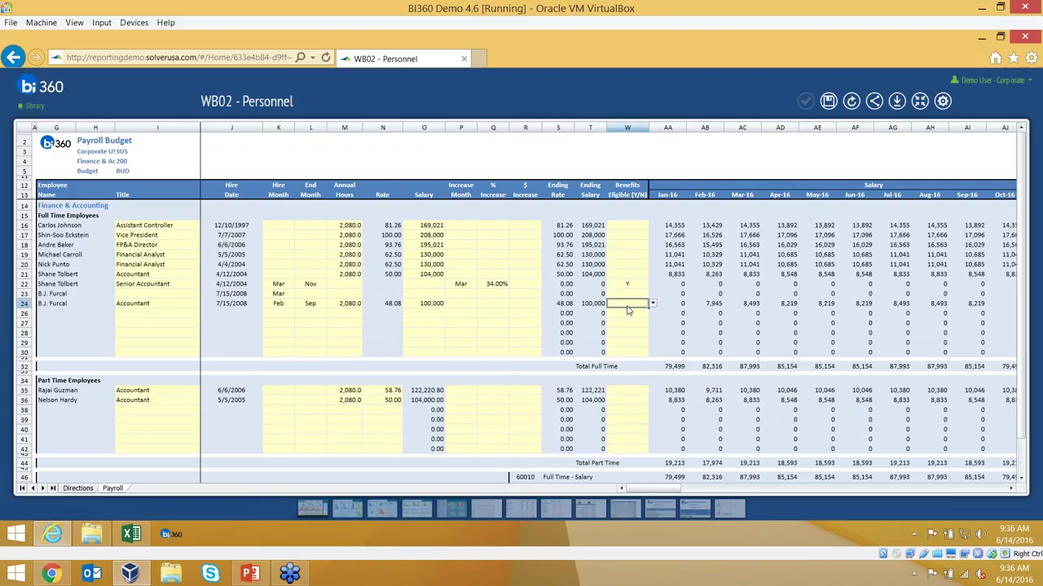
key(Right)
key(Right)
key(Right)
key(Right)
key(Right)
key(Right)
key(Right)
key(Right)
key(Right)
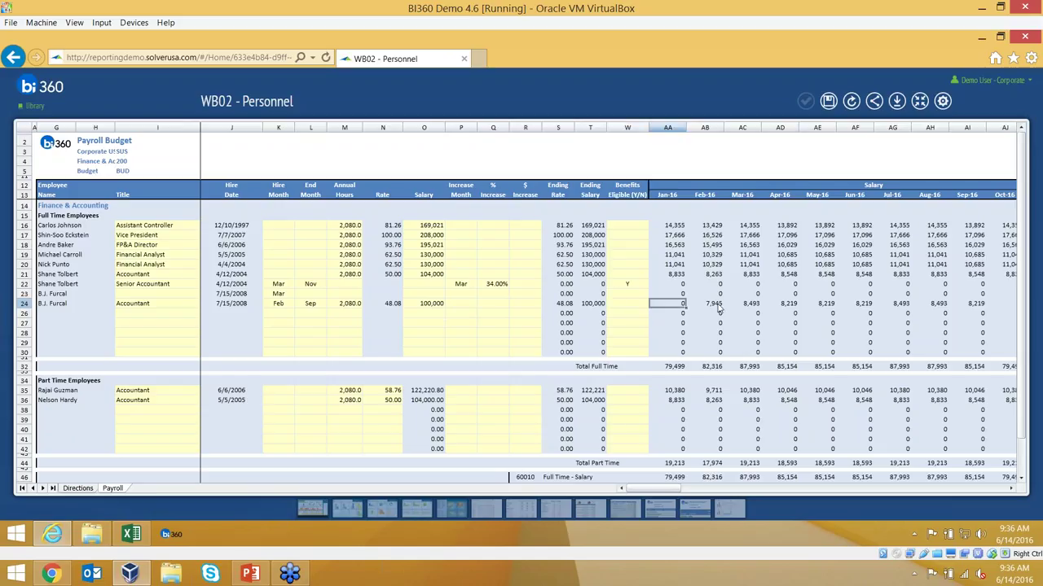
key(Right)
key(Right)
key(Right)
key(Right)
key(Right)
key(Right)
key(Right)
key(Right)
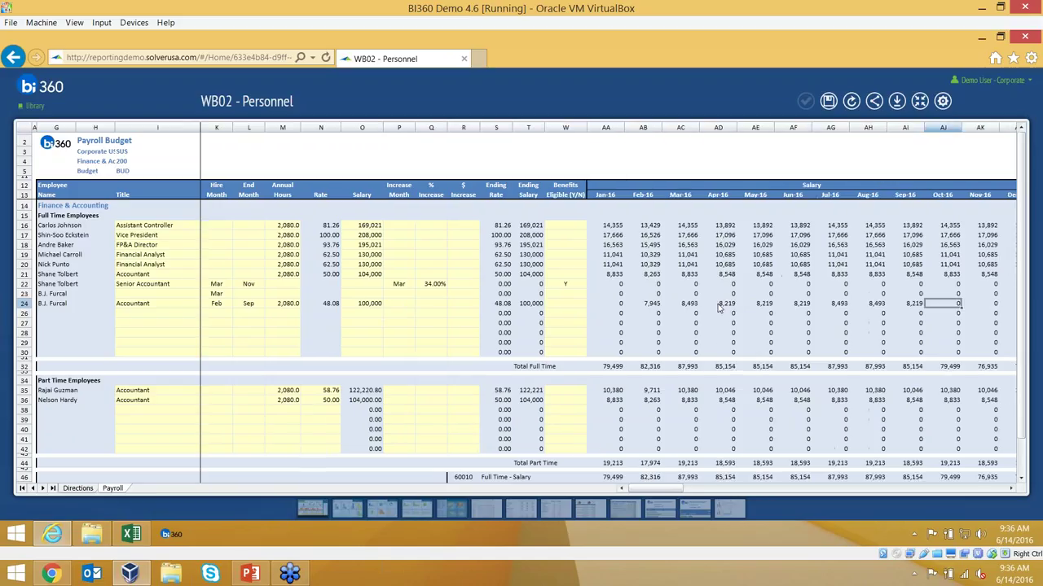
key(Right)
key(Right)
key(Right)
key(Right)
key(Right)
key(Right)
key(Right)
key(Right)
key(Right)
key(Right)
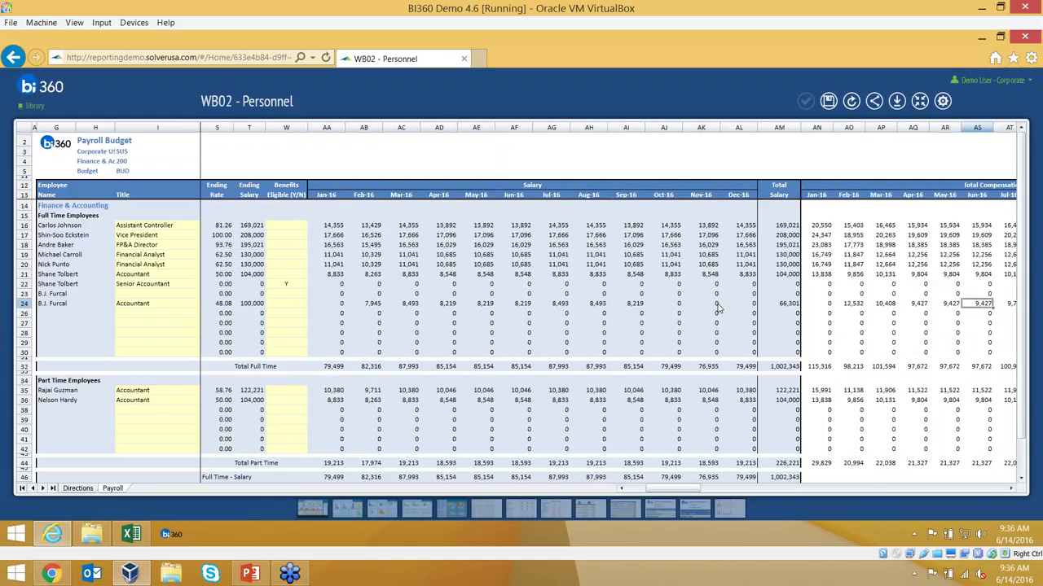
key(Right)
key(Right)
key(Right)
key(Right)
key(Right)
key(Right)
key(Right)
key(Right)
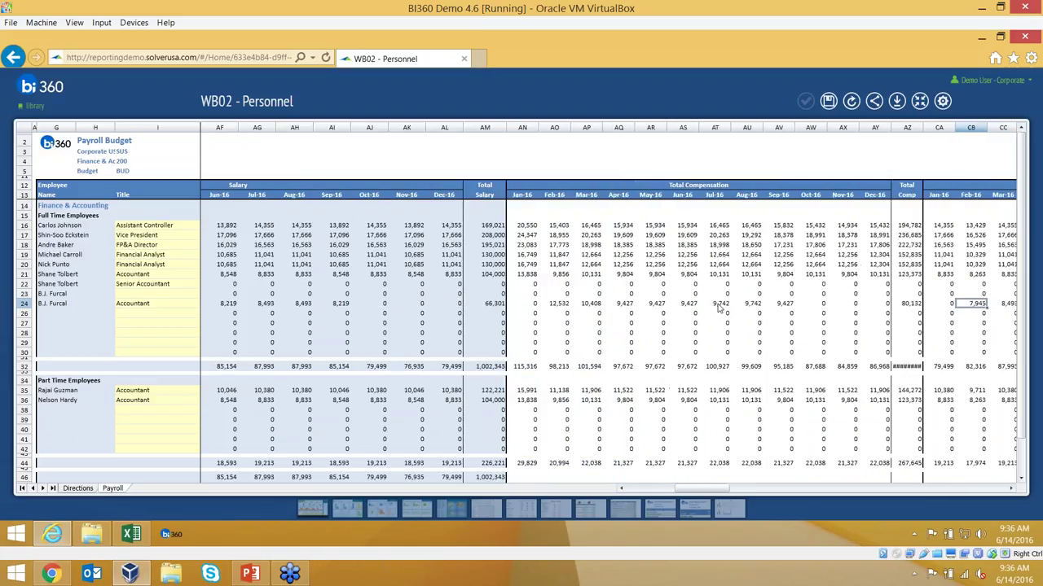
key(Right)
key(Right)
key(Right)
key(Right)
key(Right)
key(Right)
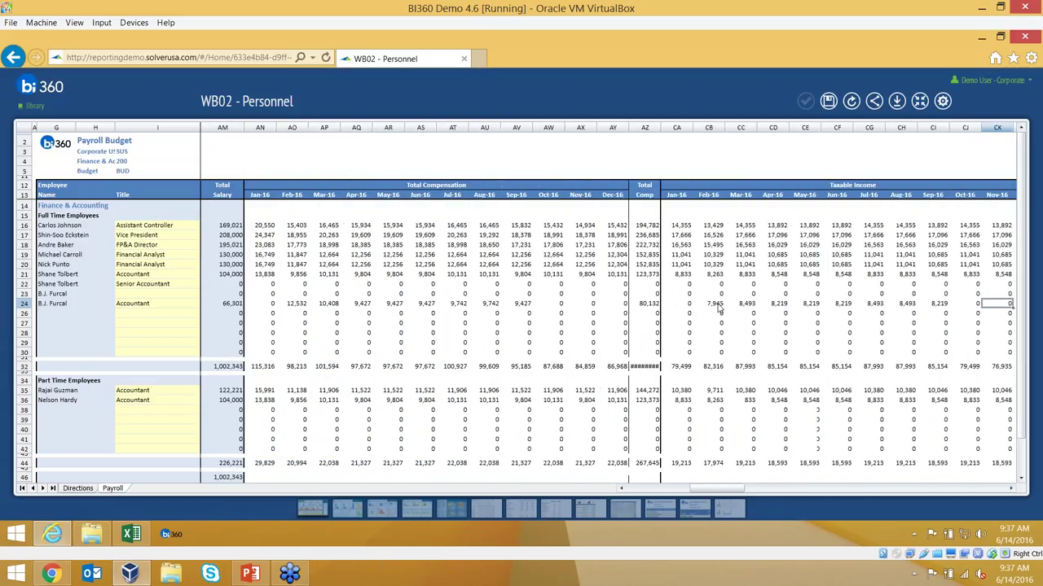
key(Right)
key(Right)
key(Right)
key(Right)
key(Right)
key(Right)
key(Right)
key(Right)
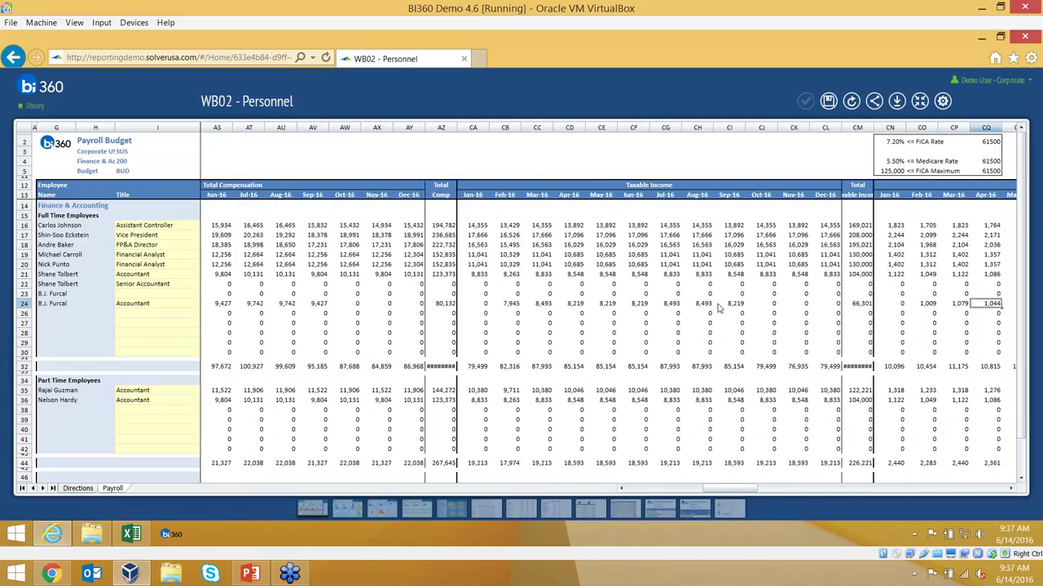
key(Right)
key(Right)
key(Right)
key(Right)
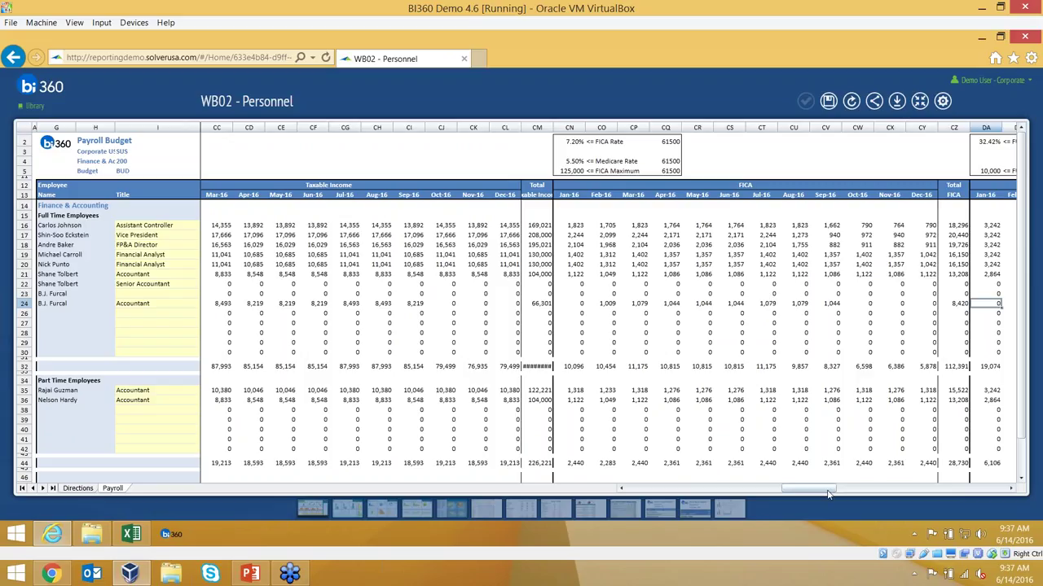
drag(854, 493, 684, 496)
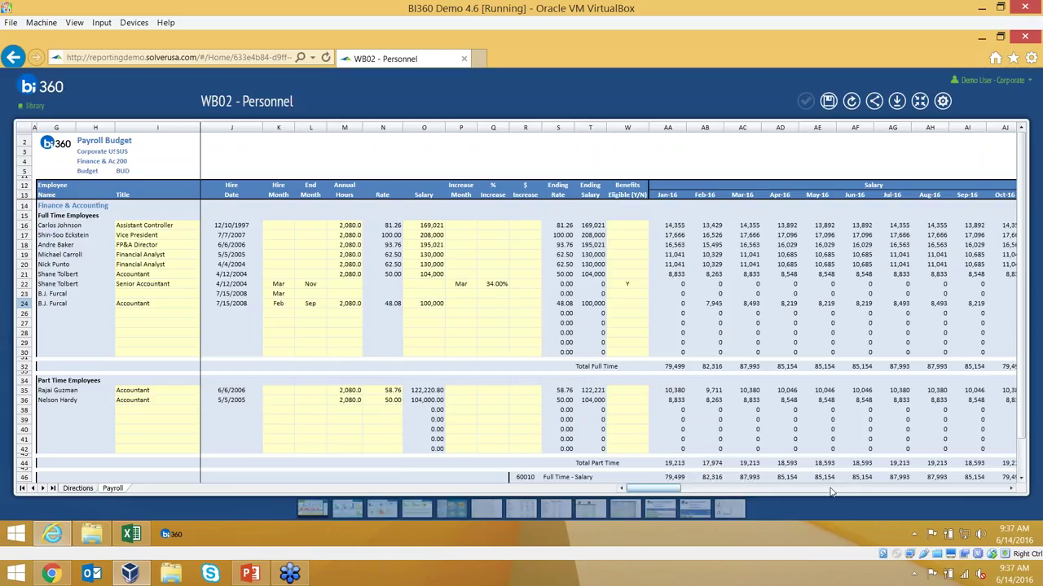
drag(831, 493, 938, 498)
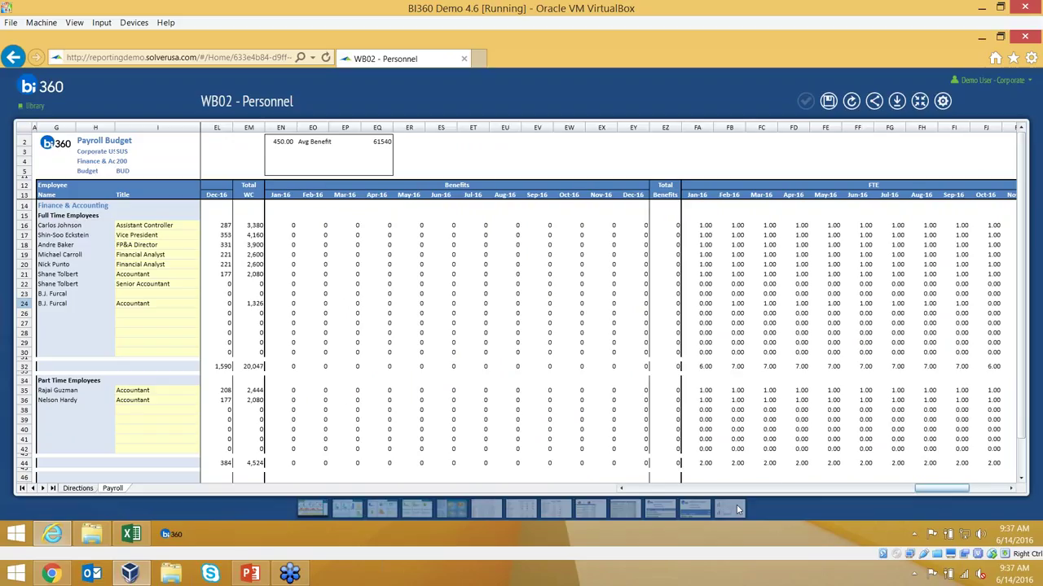
Step: Set Benefits Eligible to Y for the accountant in row 24
click(648, 489)
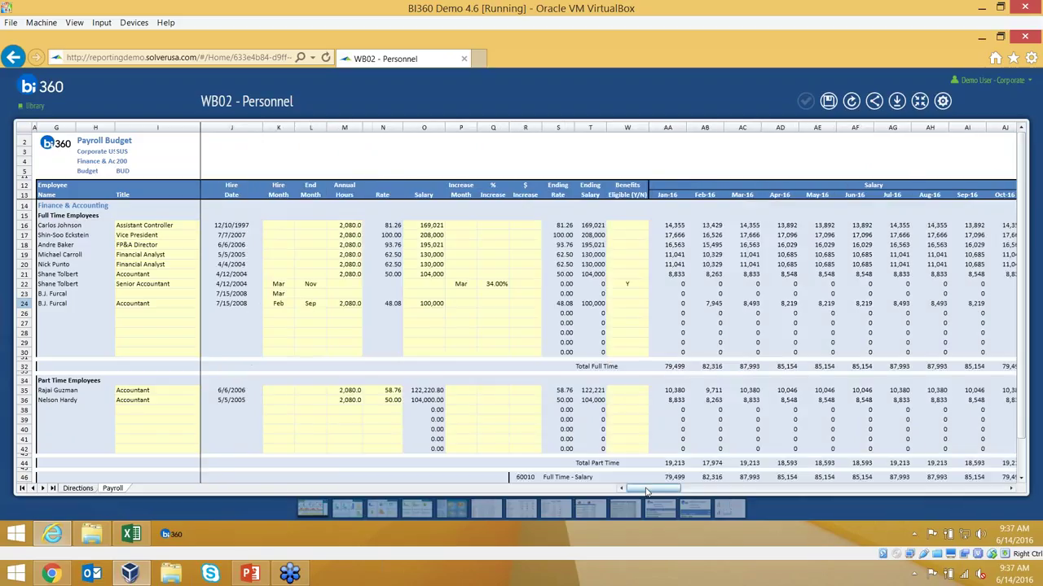
click(642, 306)
click(652, 303)
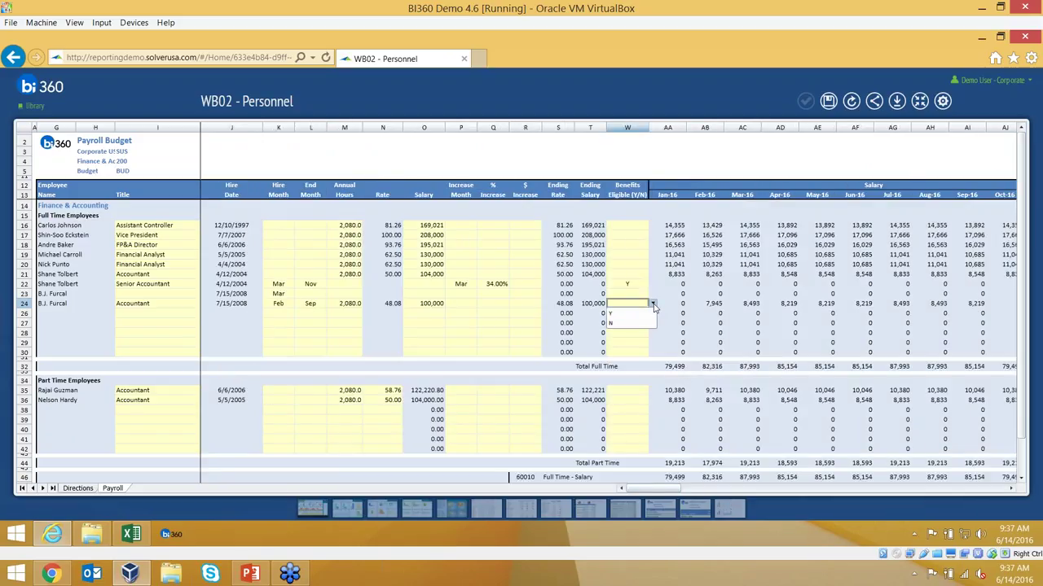
click(613, 313)
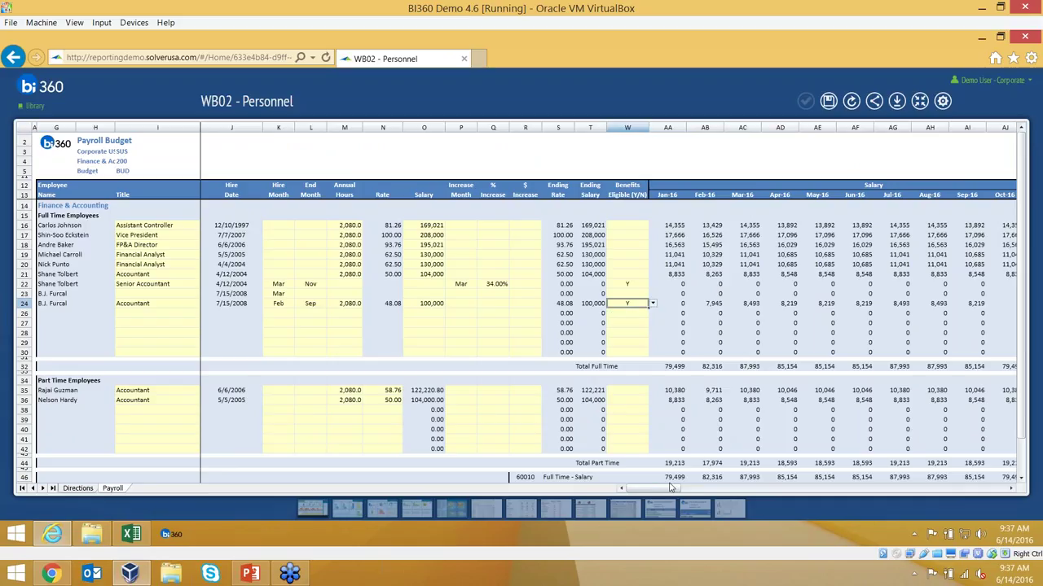
Step: Check the SUTA, Worker's Compensation and Benefits amounts for the accountant in row 24
drag(651, 487, 879, 489)
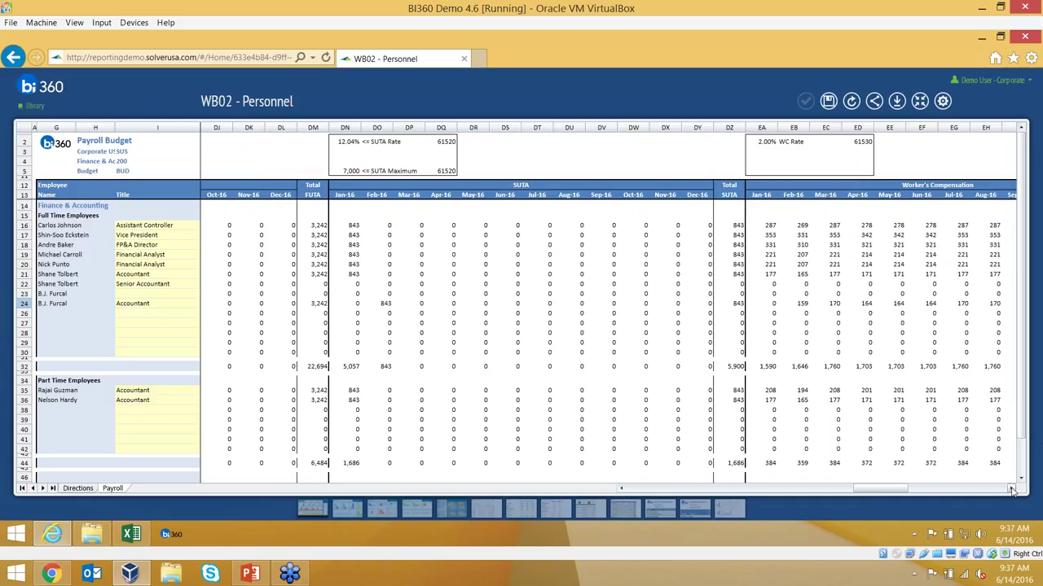
drag(1011, 488, 1011, 489)
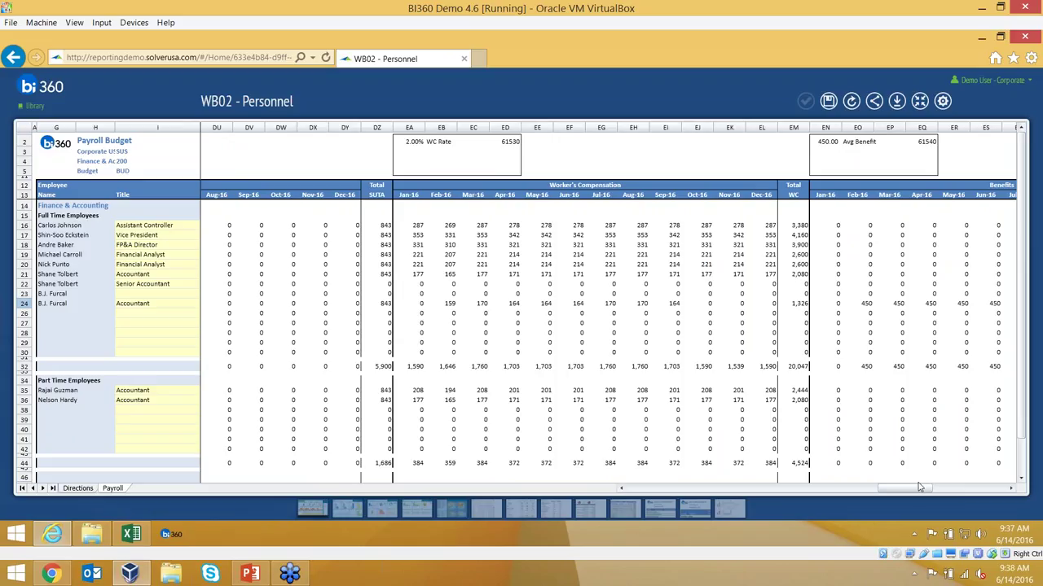
drag(913, 491, 627, 486)
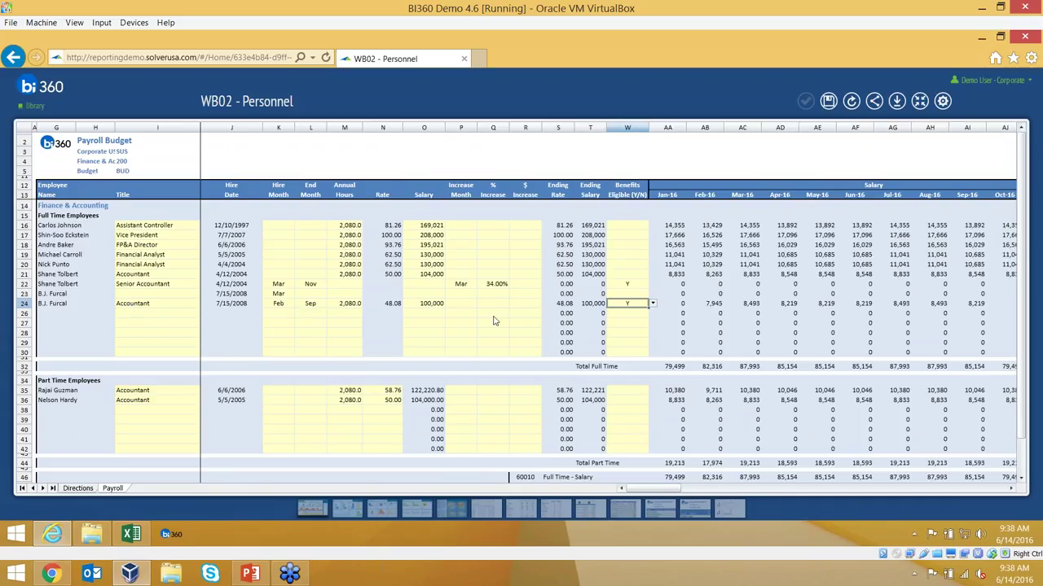
Step: Review the payroll account summary, highlighting accounts 60010 to 61540 and their January to June 2016 amounts
scroll(492, 321, down, 4)
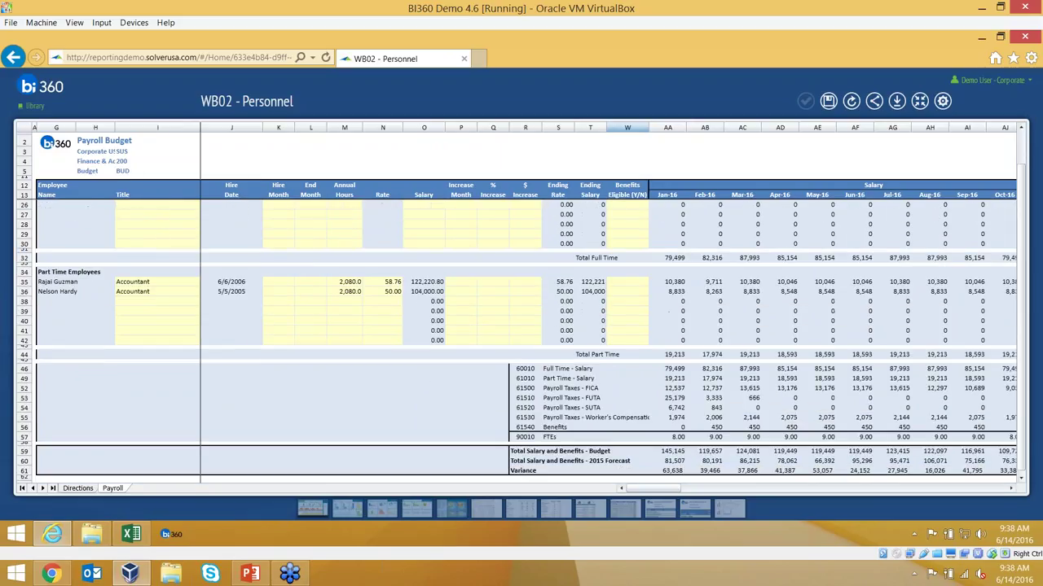
scroll(631, 324, down, 2)
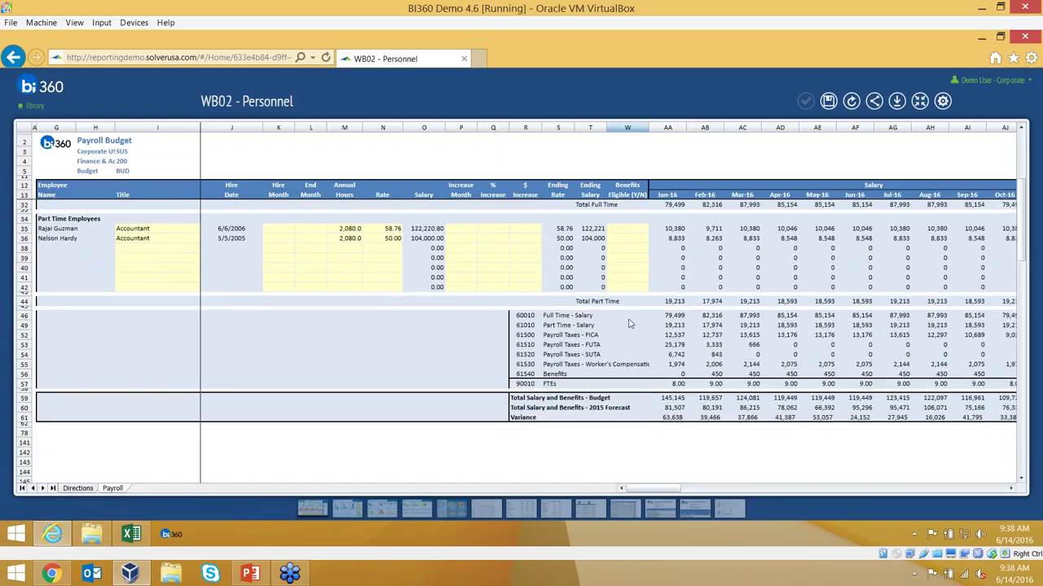
click(675, 318)
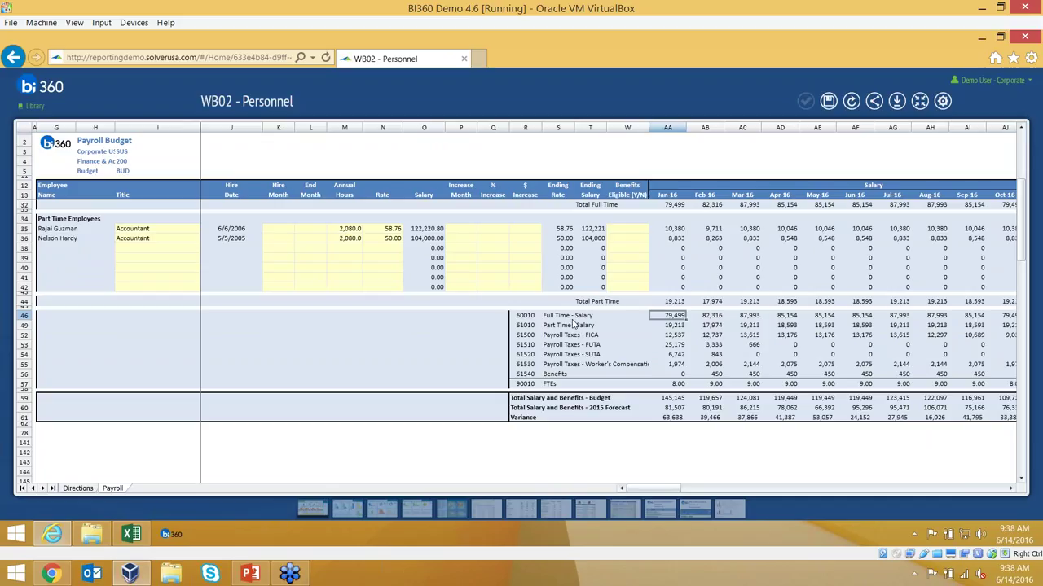
drag(526, 316, 531, 376)
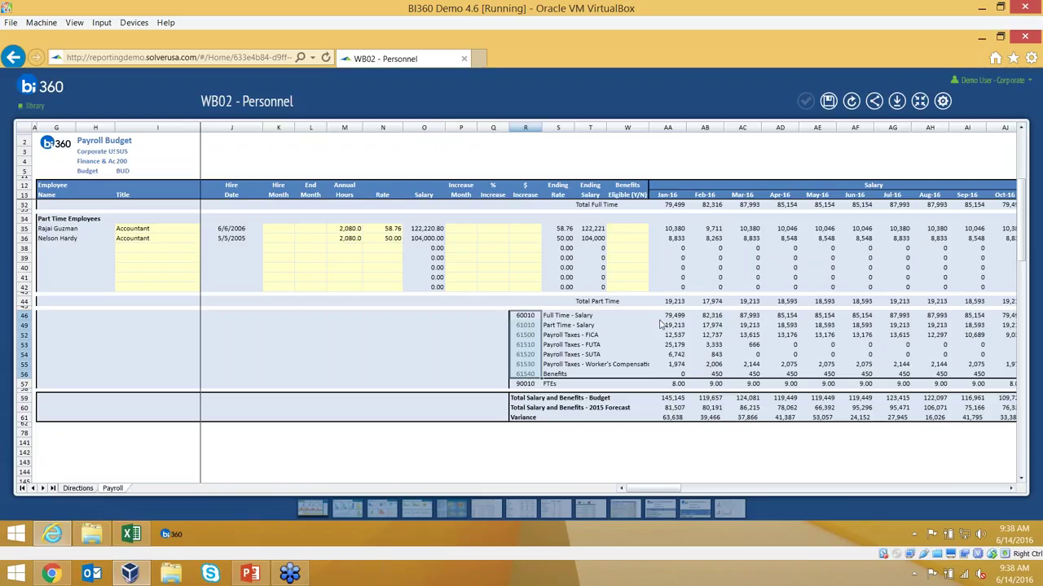
drag(676, 317, 848, 373)
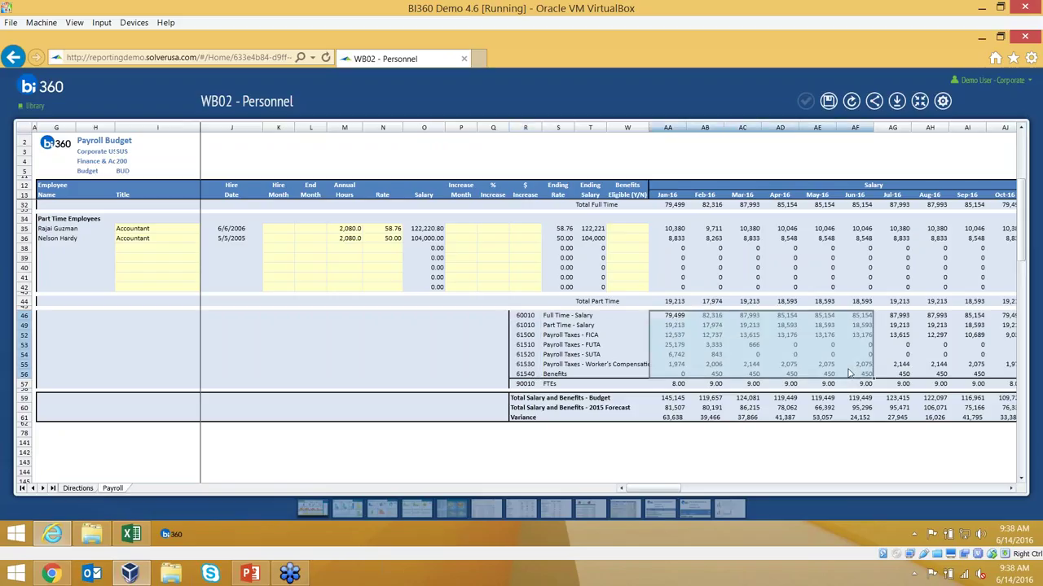
Step: Leave the personnel budget and open WB06 - Workflow Example
click(16, 61)
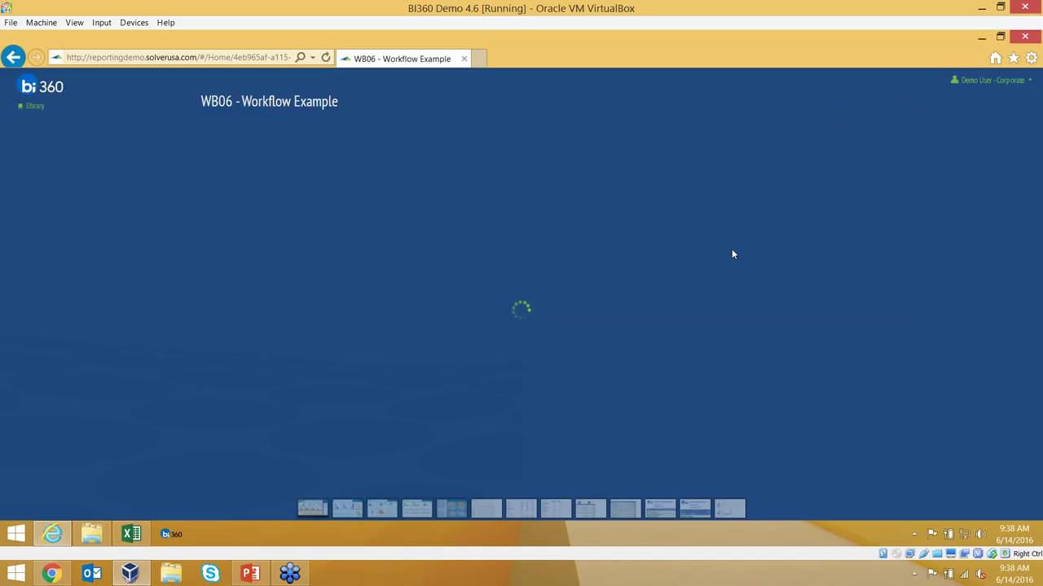
Step: Reload the WB06 - Workflow Example page and return to the library
click(325, 59)
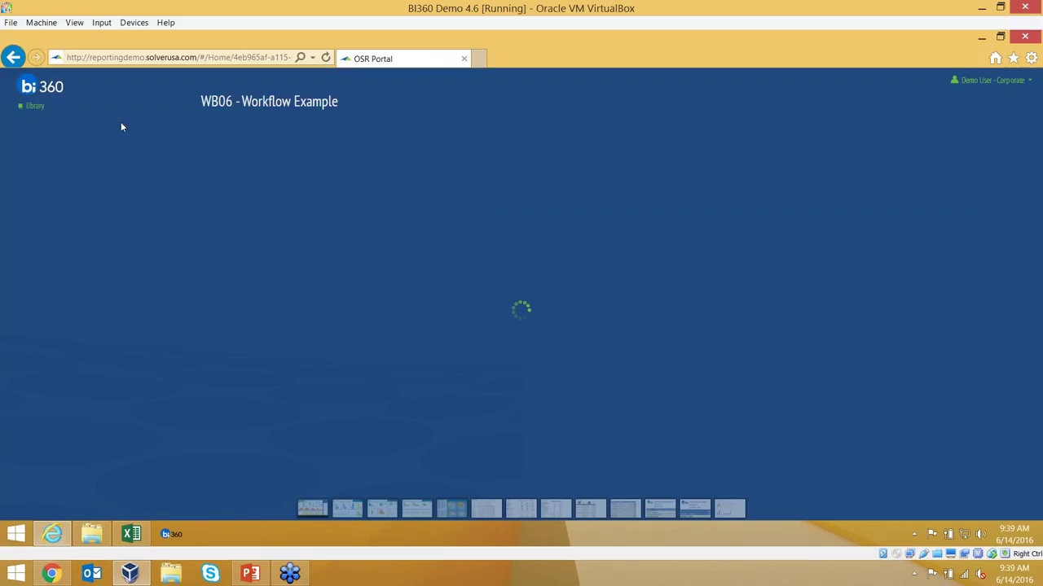
click(12, 57)
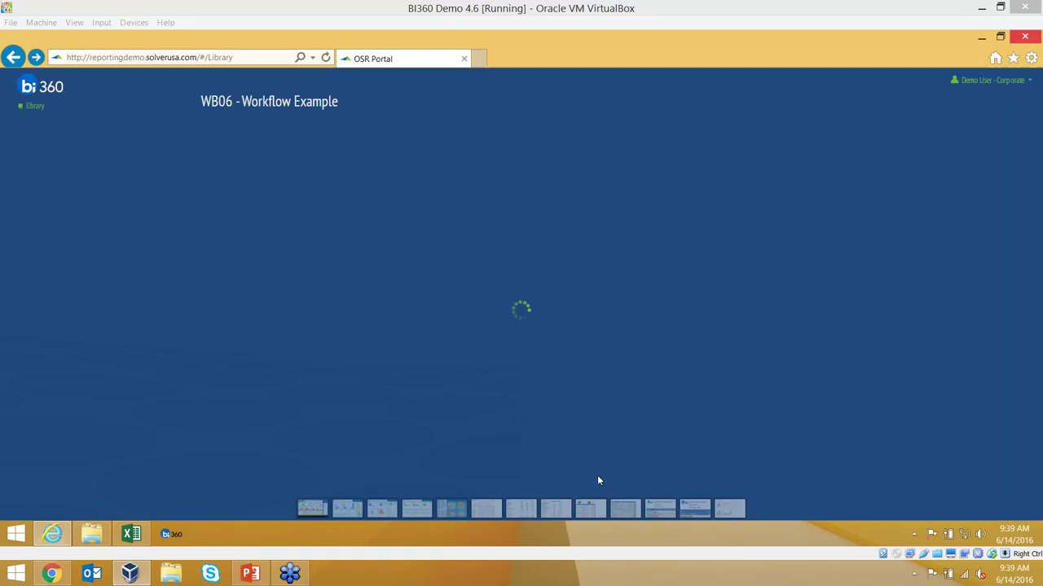
Step: Switch to Excel and start a BI360 report from the current workbook with the BI360 Data Warehouse integration model
click(129, 535)
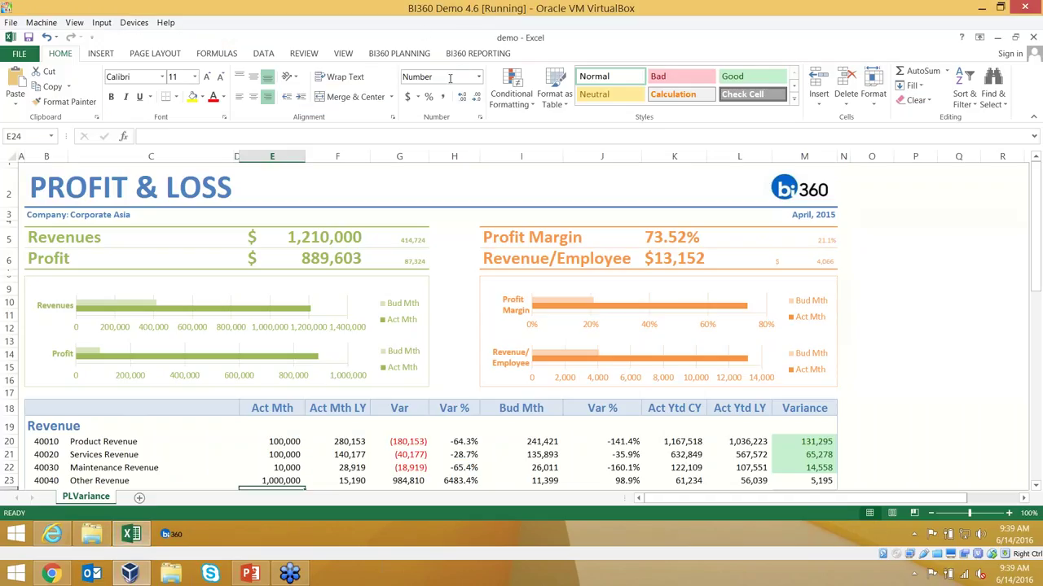
click(478, 53)
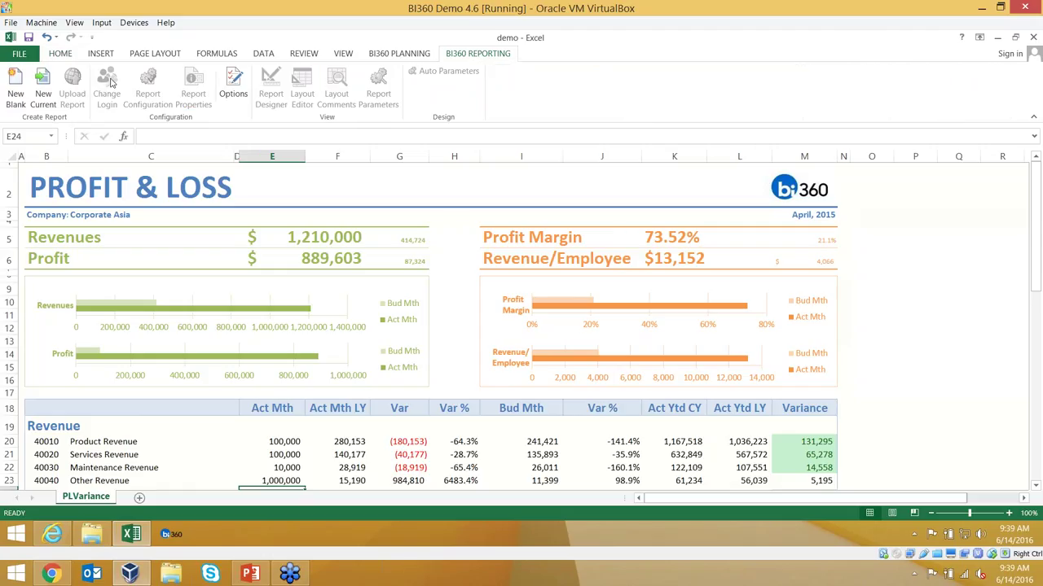
click(43, 88)
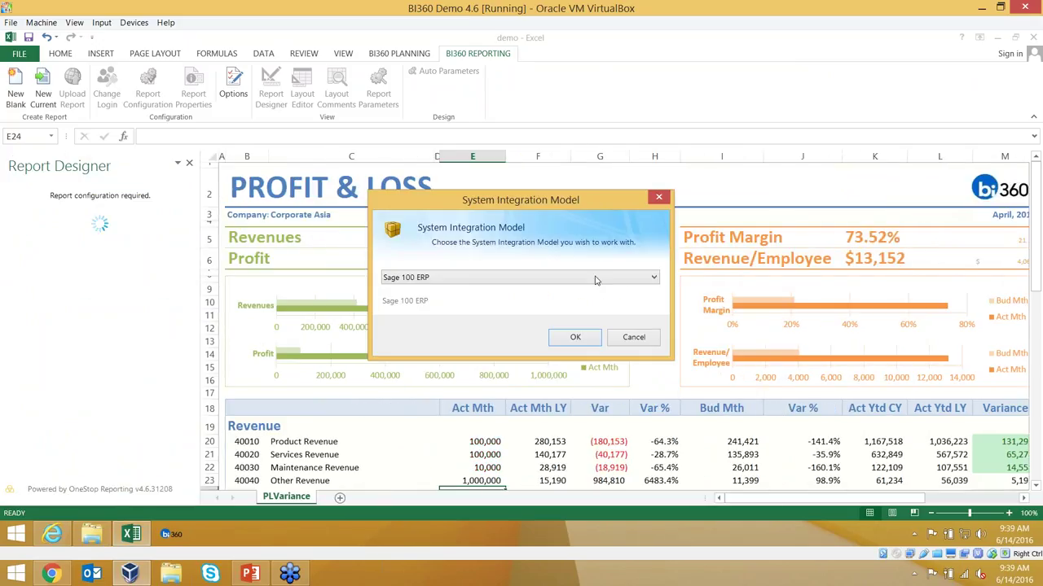
click(591, 277)
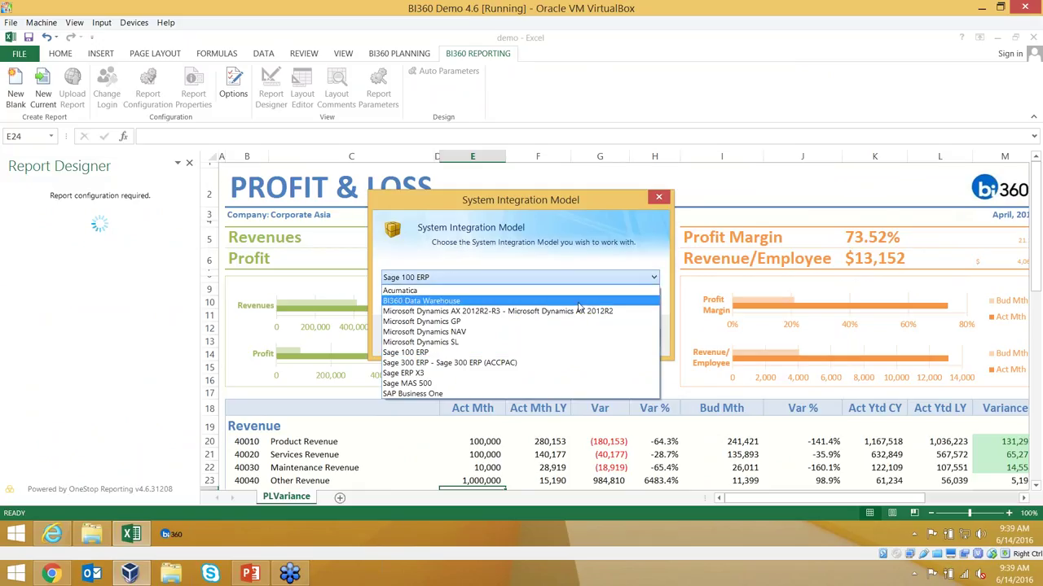
click(585, 301)
click(582, 278)
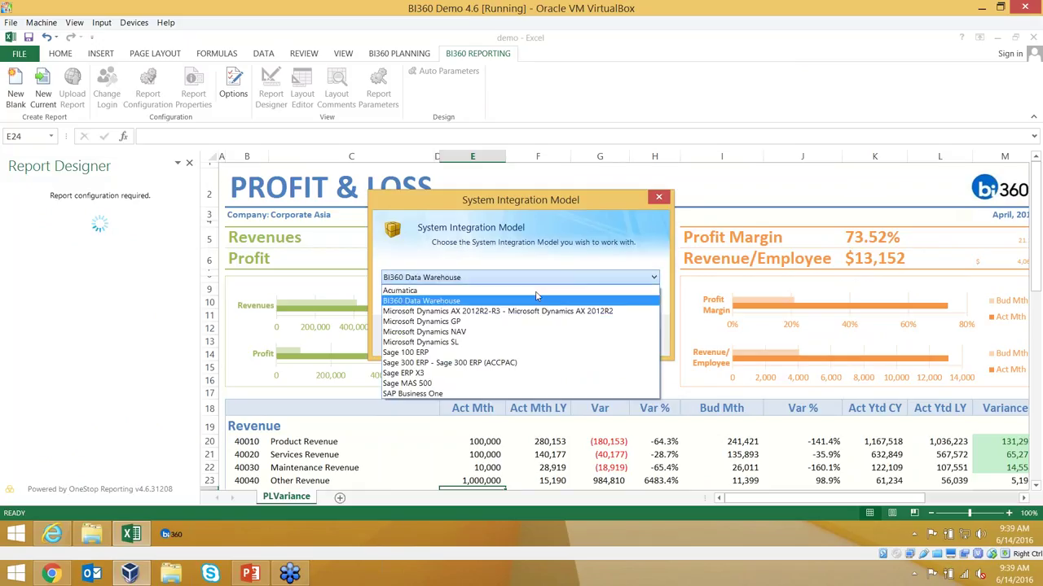
click(491, 300)
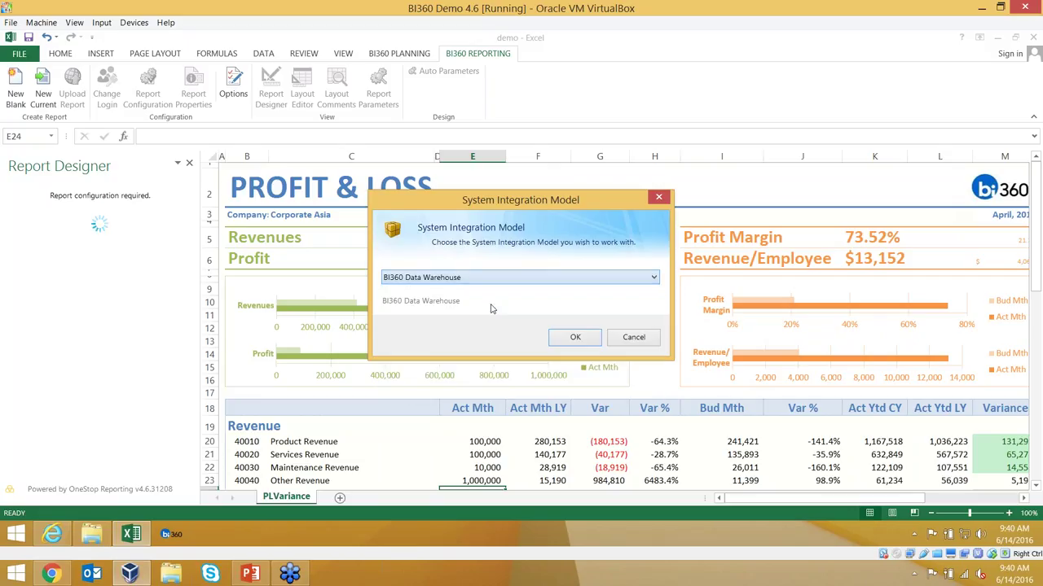
click(576, 337)
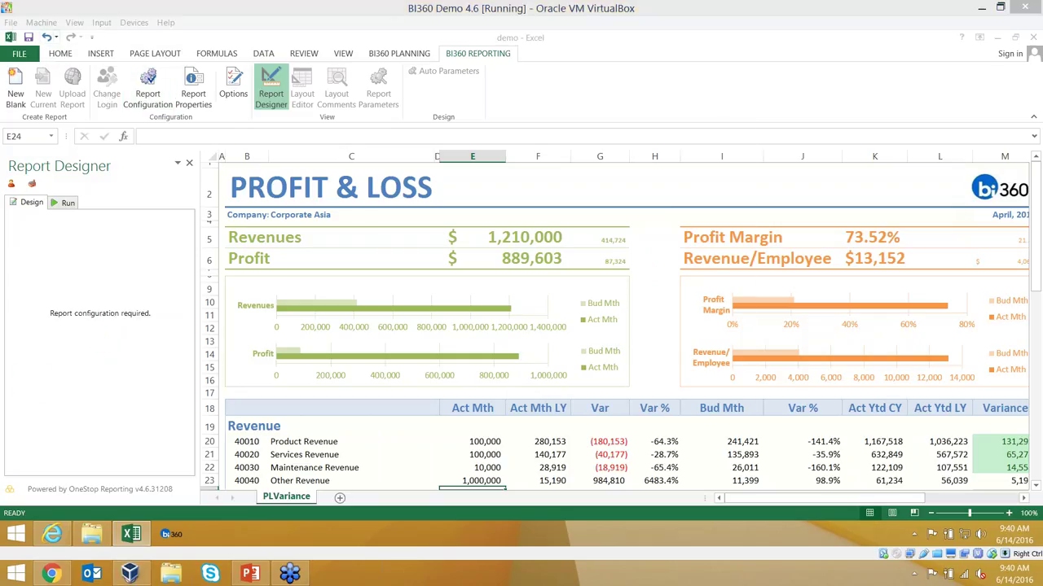
Step: Configure the report with the Corporate Demo data connection and close the Layout Editor
click(586, 229)
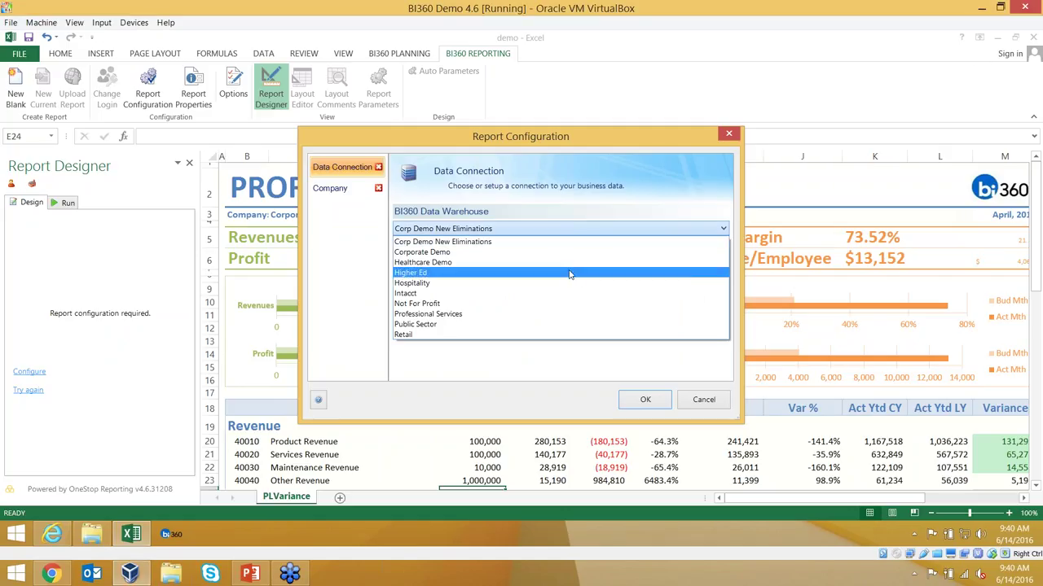
click(570, 259)
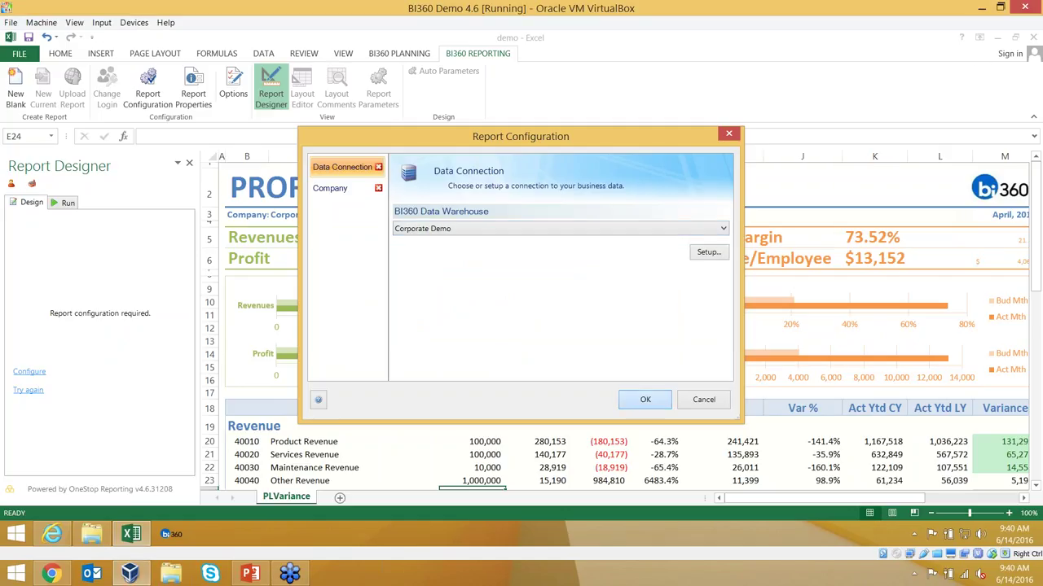
click(648, 400)
click(656, 407)
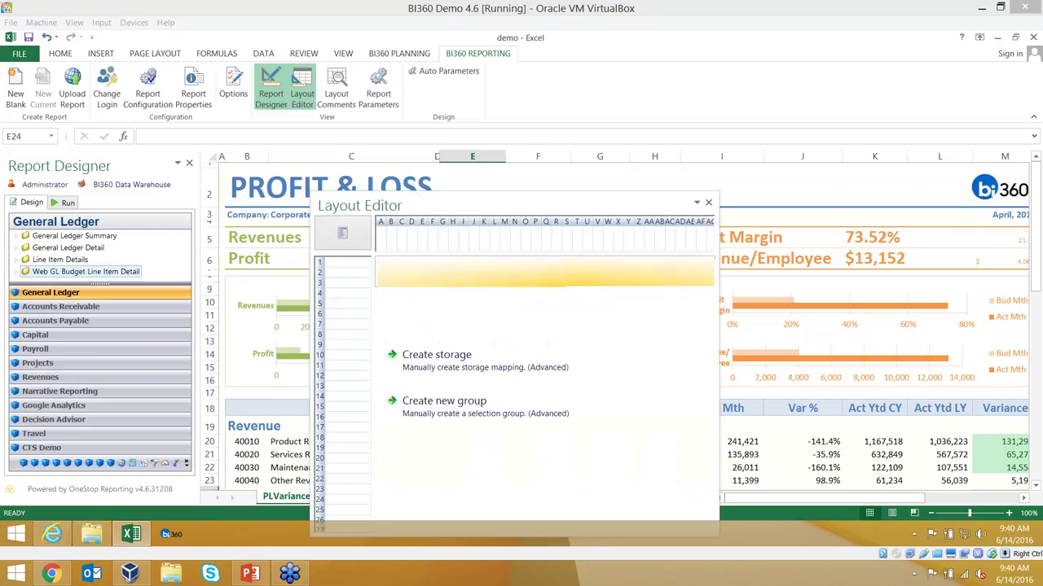
click(708, 202)
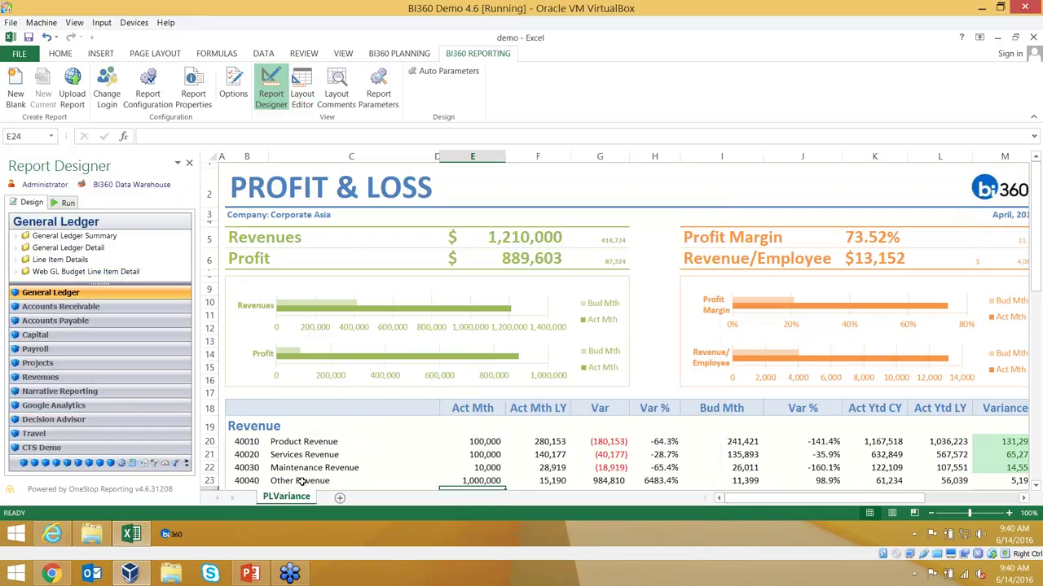
Step: Add a blank worksheet to the workbook and delete the PLVariance sheet
click(341, 498)
click(290, 497)
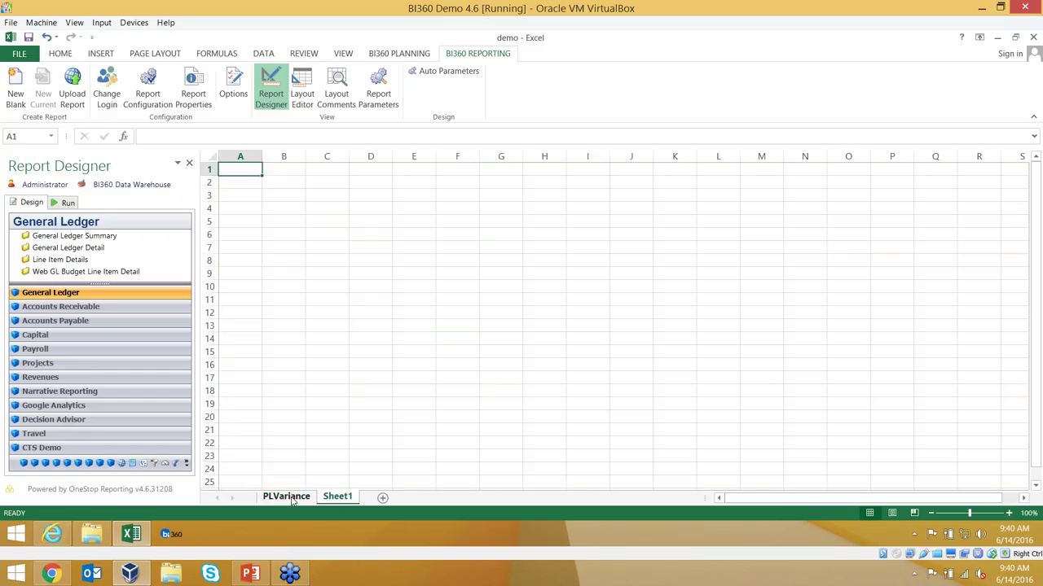
right_click(292, 500)
click(332, 339)
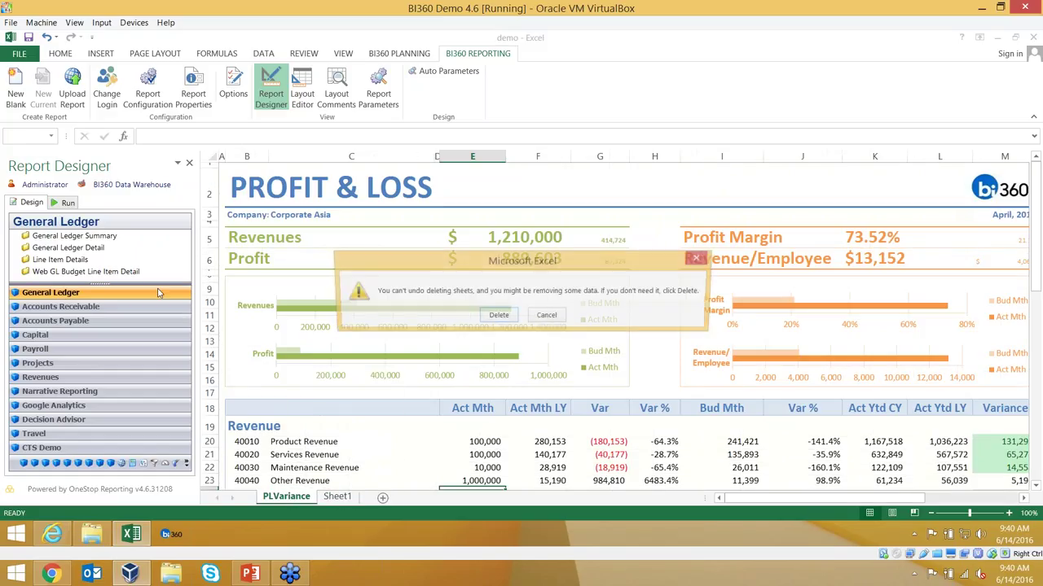
click(498, 316)
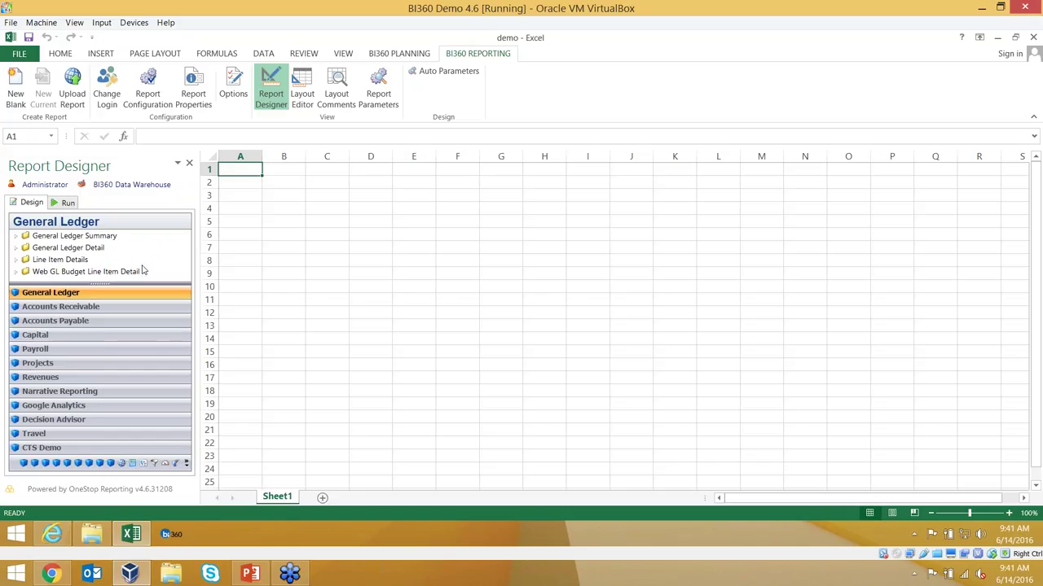
Step: Examine the fields of the Payroll module with the field list enlarged, and return to the General Ledger module
click(60, 351)
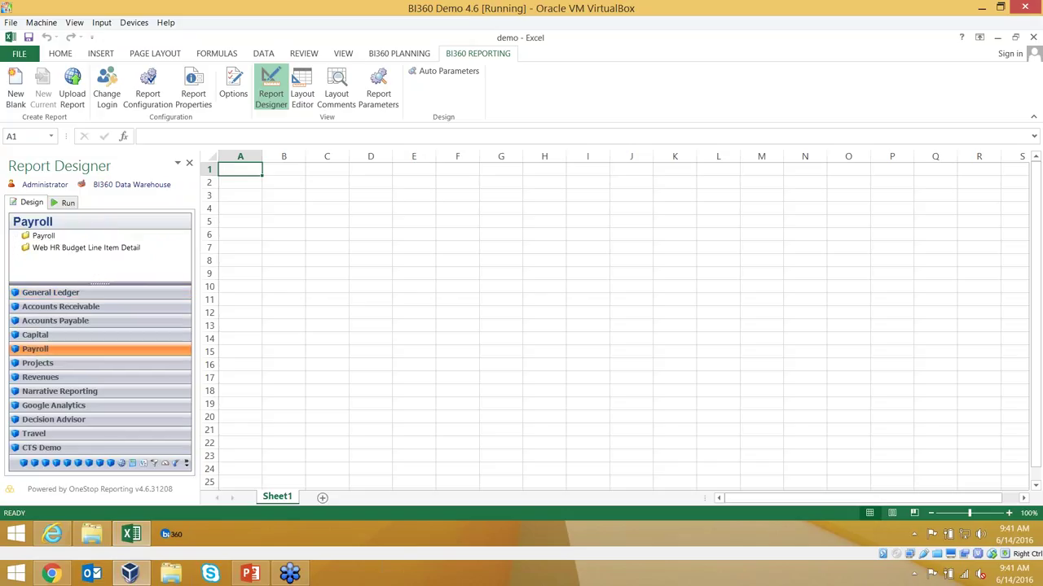
click(15, 236)
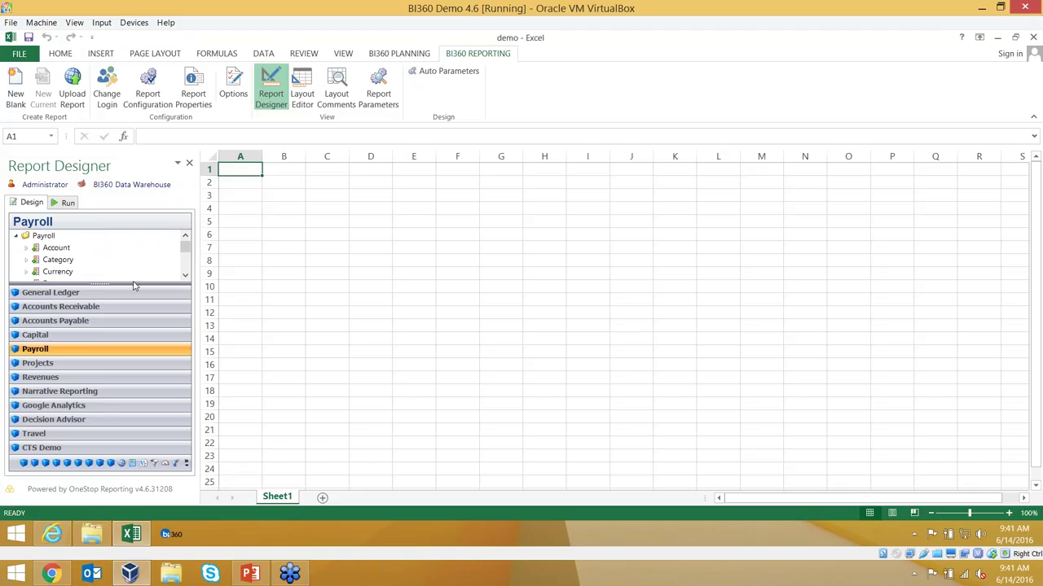
drag(132, 283, 143, 397)
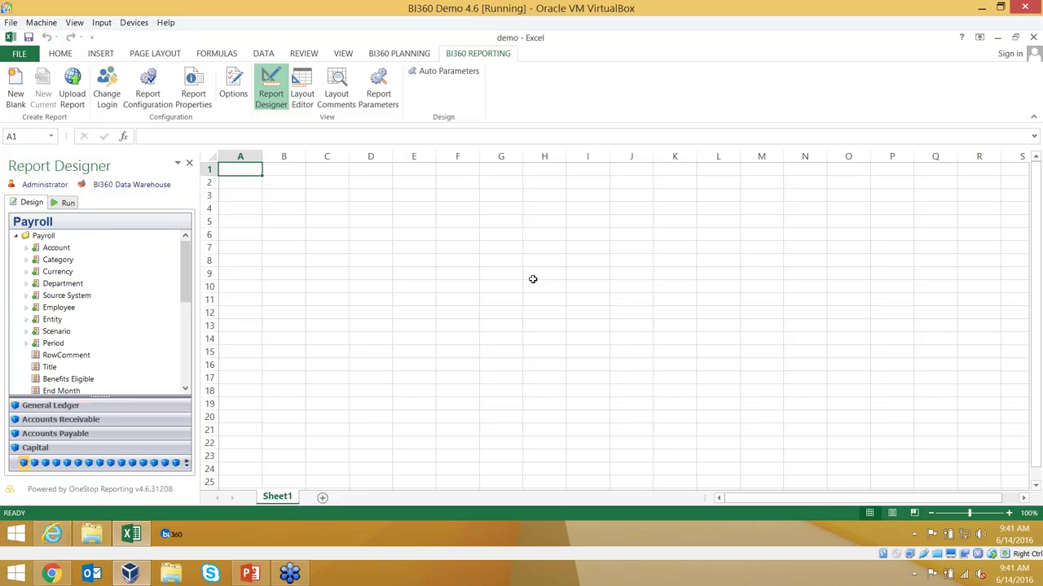
click(107, 407)
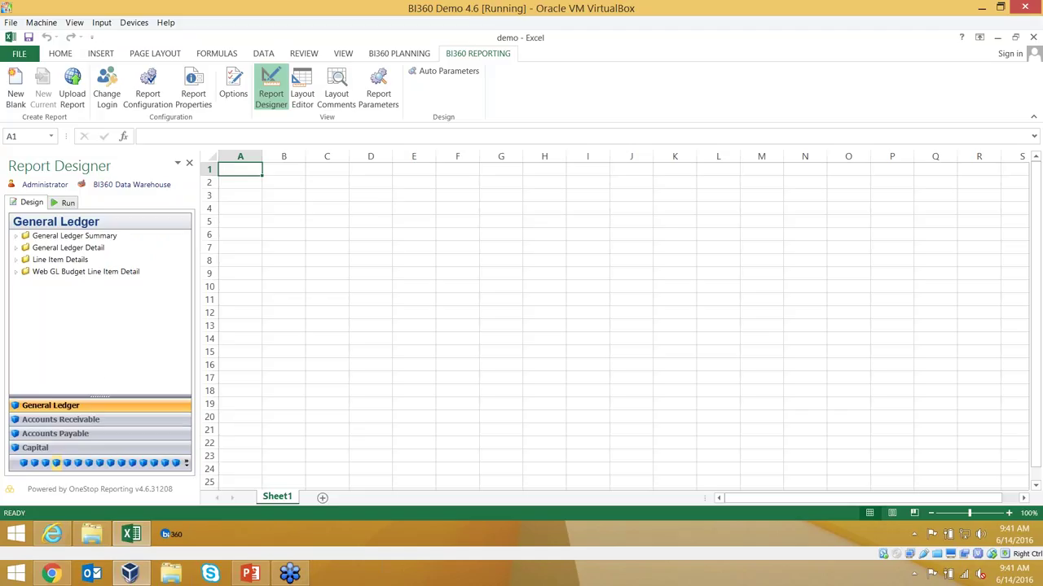
drag(114, 425, 114, 425)
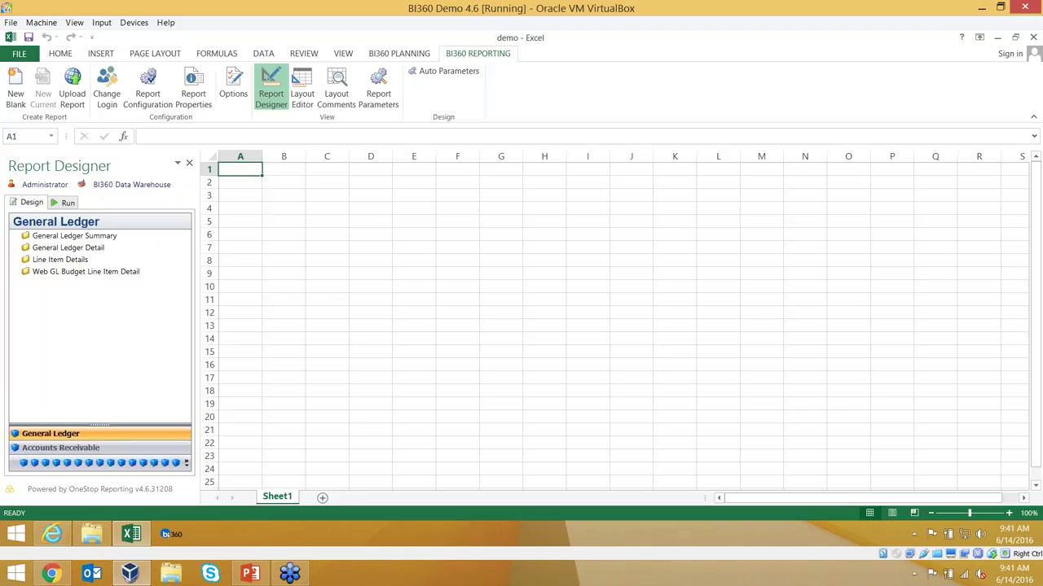
Step: Hide the worksheet gridlines and enter the title Trial Balance in cell B2
click(343, 53)
click(143, 98)
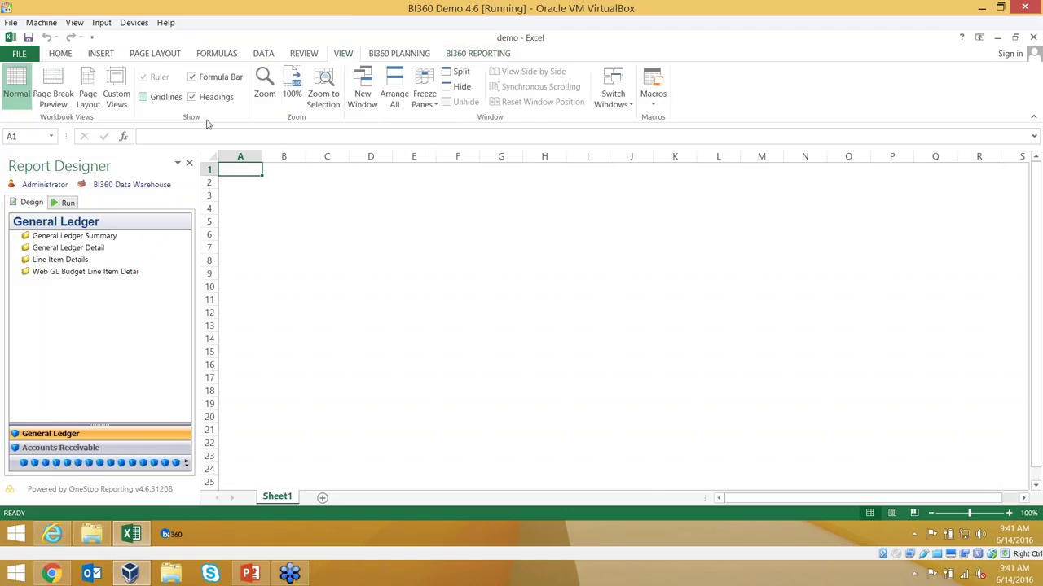
click(285, 184)
text(Trial Balance)
key(Return)
Step: Format the Trial Balance title in B2 with a dark blue font at size 16
click(286, 183)
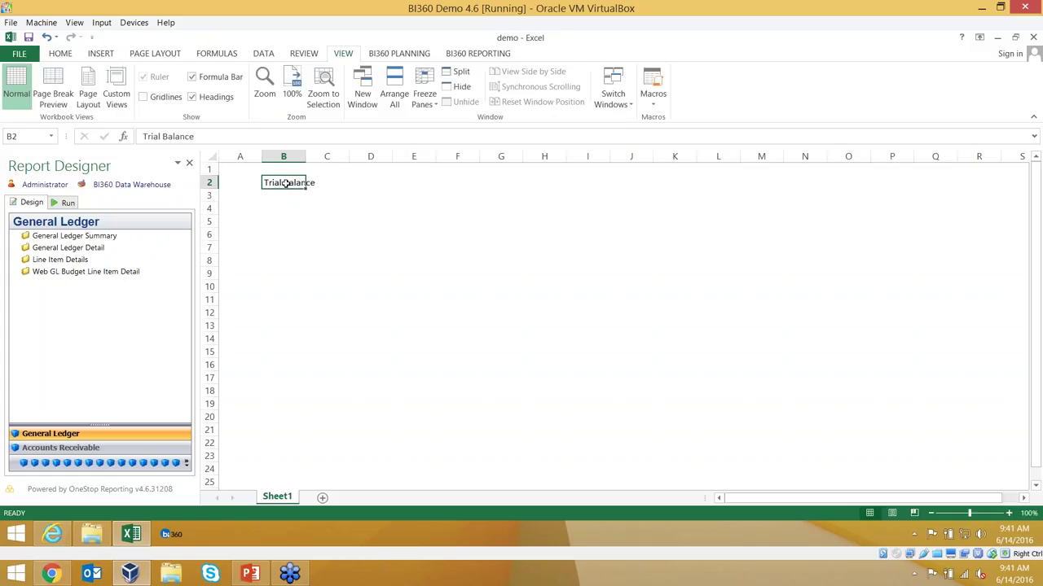
click(53, 54)
click(223, 97)
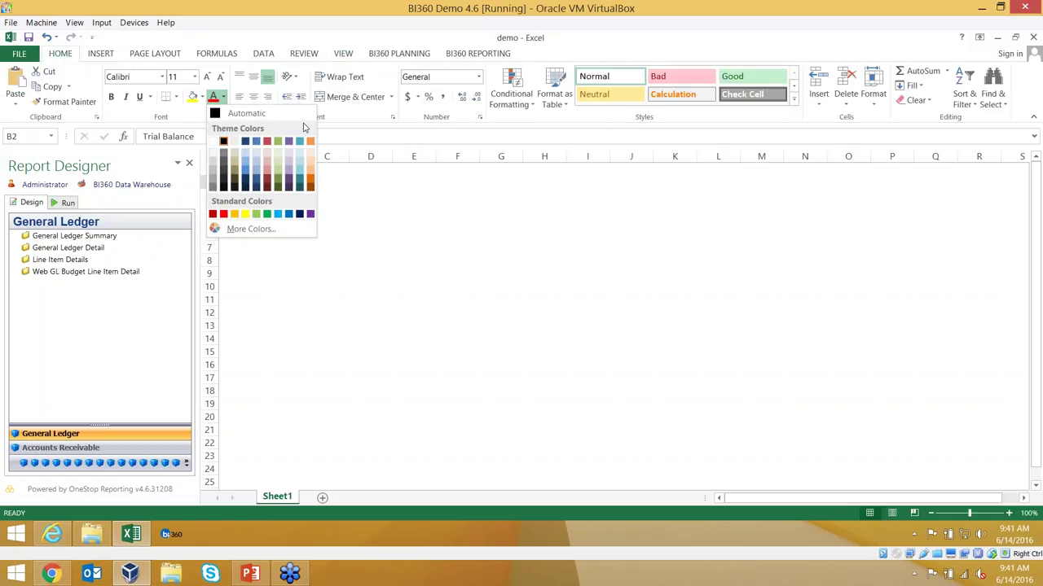
click(245, 141)
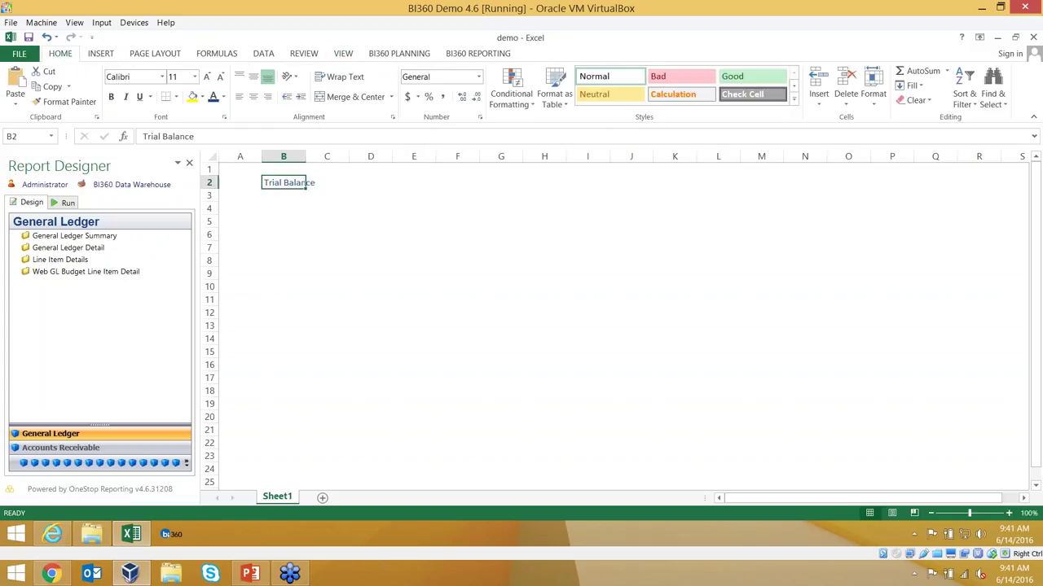
click(207, 76)
click(207, 75)
click(207, 76)
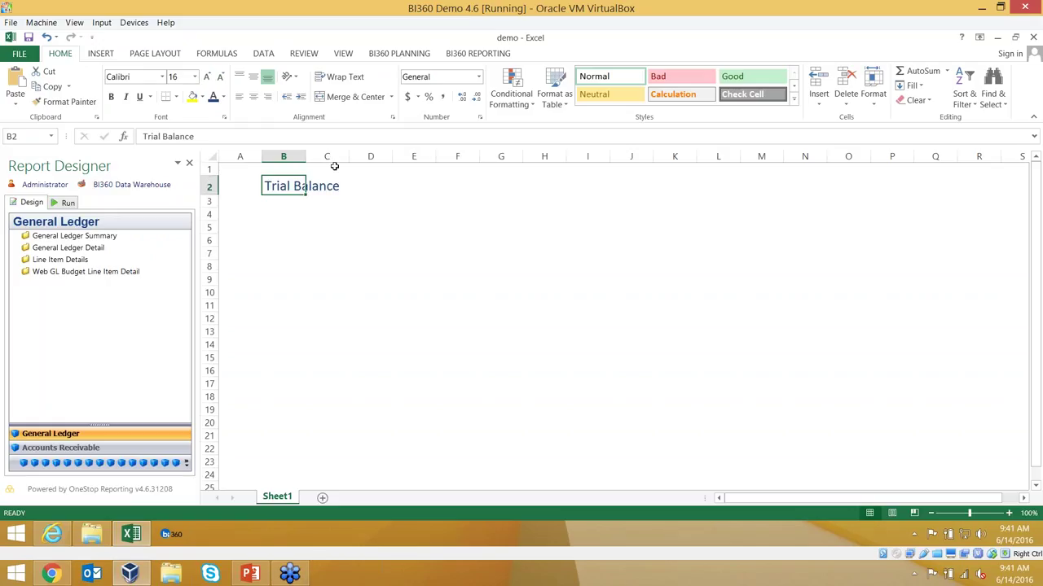
Step: Place the Account field from General Ledger Summary in B4 and create a new selection group on the row
click(282, 213)
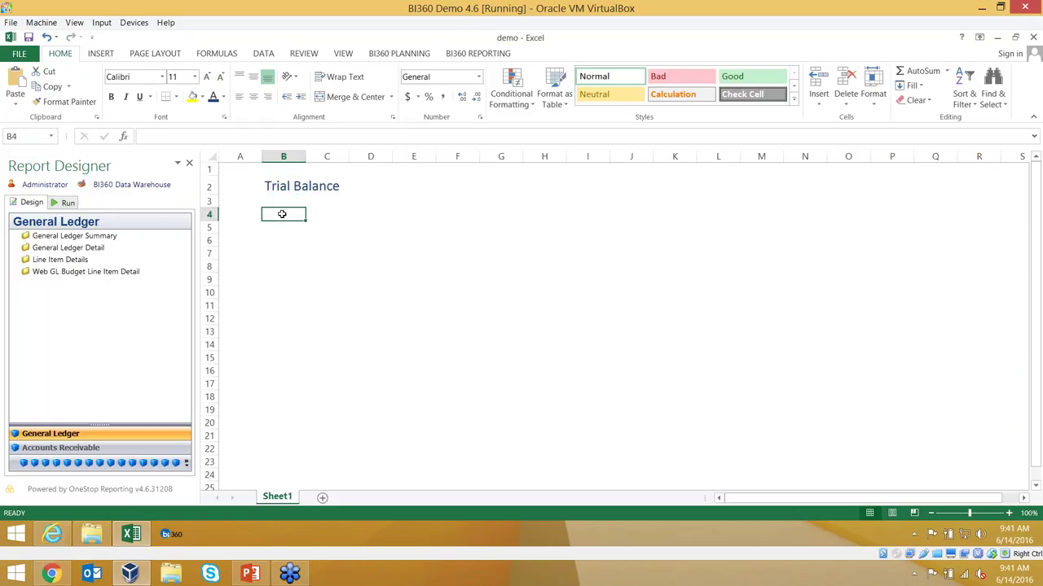
click(16, 236)
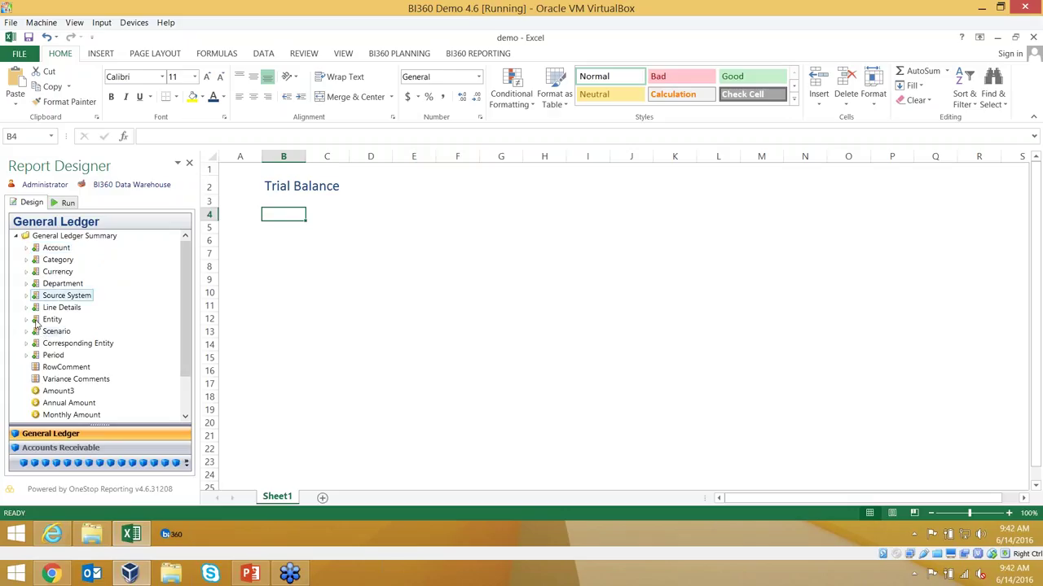
drag(62, 252, 283, 214)
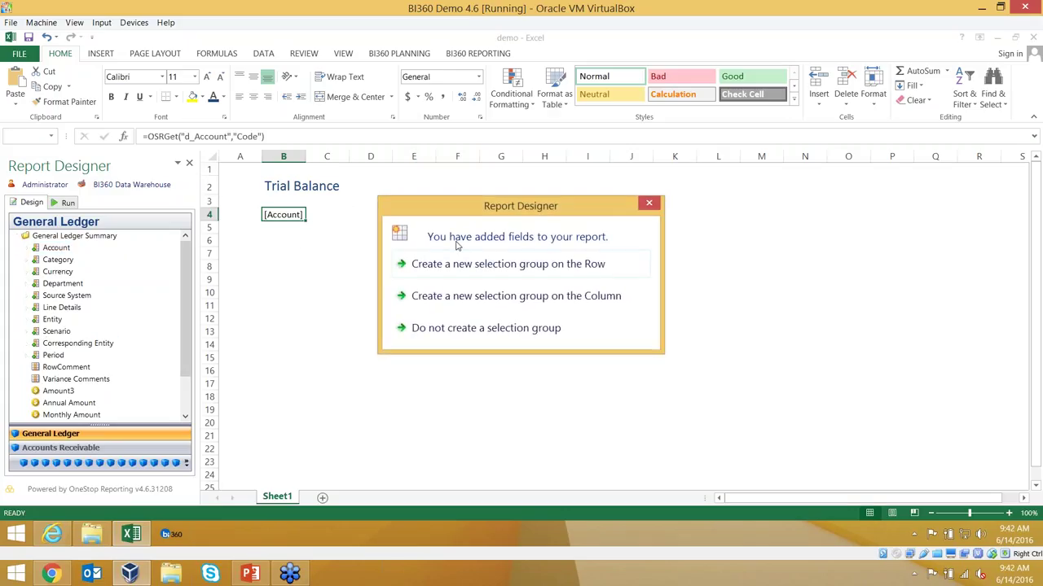
drag(567, 215, 669, 125)
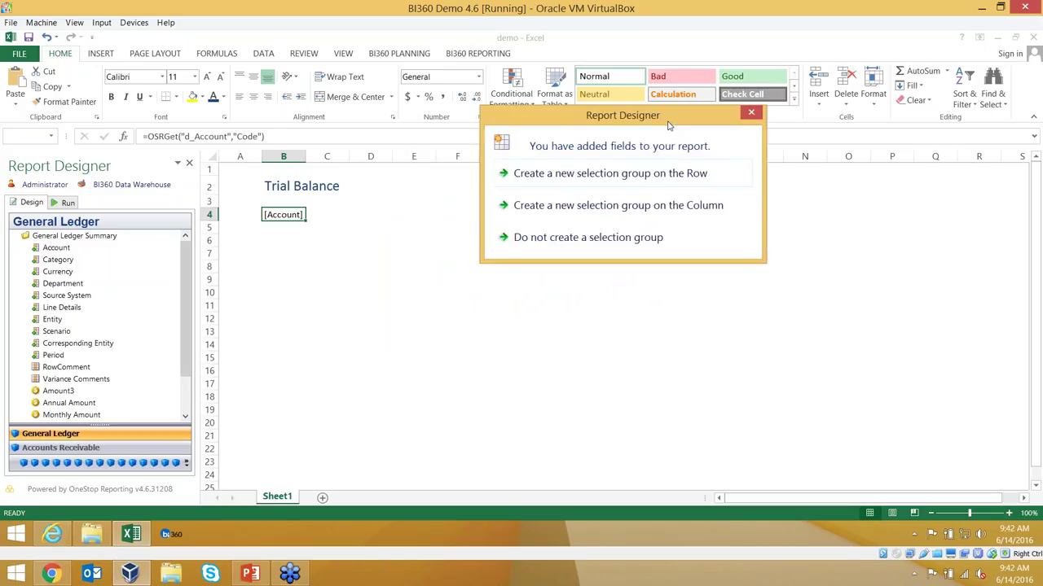
click(668, 173)
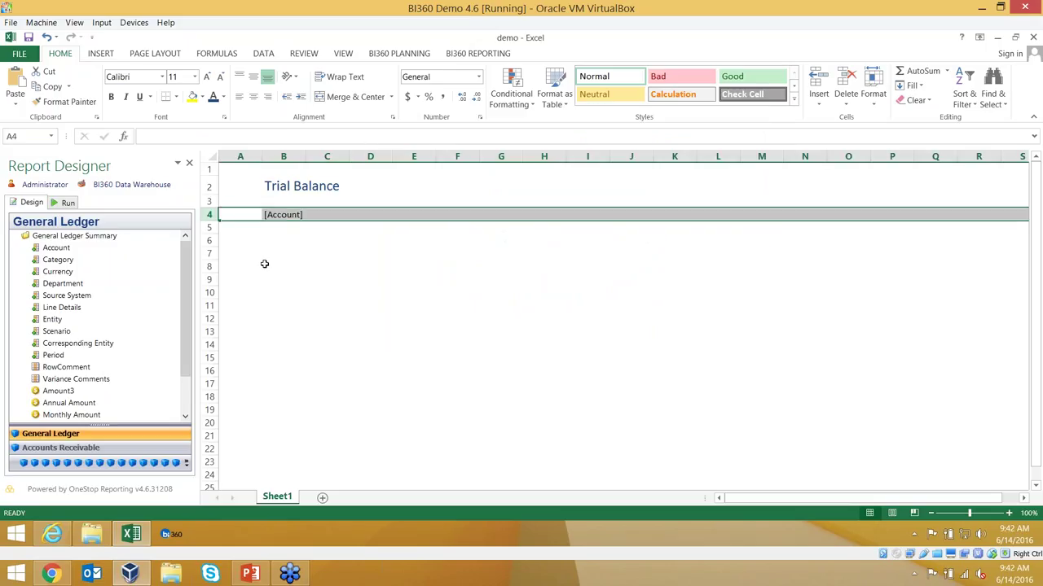
Step: Place the account's Description field in C4 and widen column C to about twice its width
click(26, 248)
click(72, 272)
drag(359, 200, 330, 214)
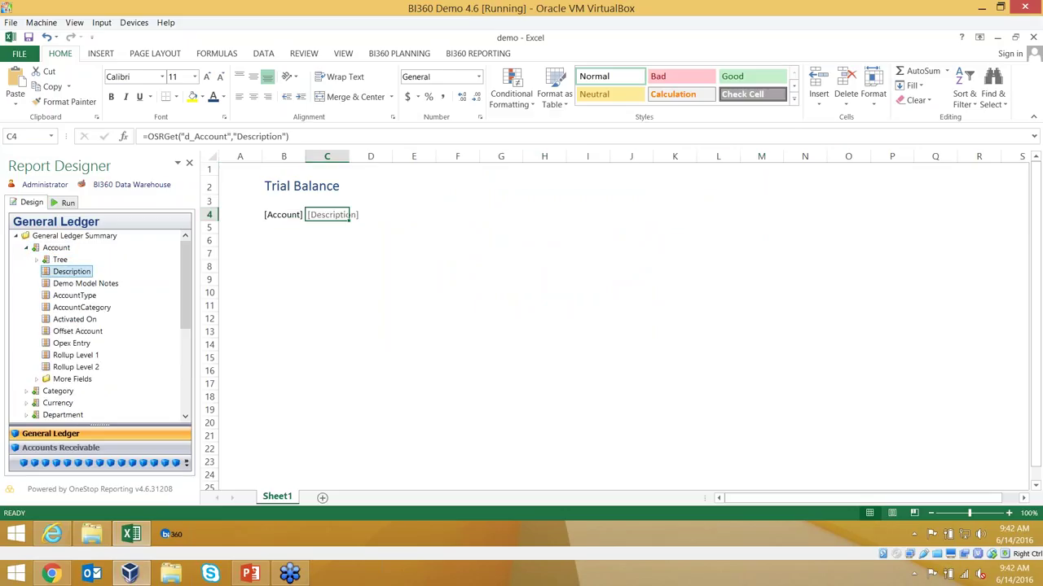
drag(350, 156, 392, 157)
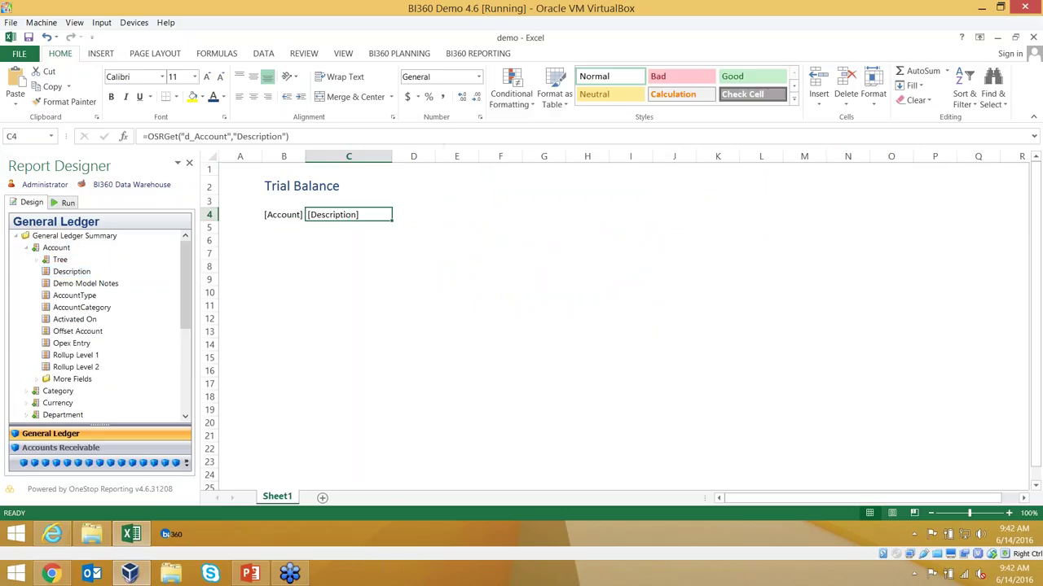
Step: Place the General Ledger Summary Monthly Amount field in E4 and run the report
click(29, 248)
drag(72, 415, 456, 214)
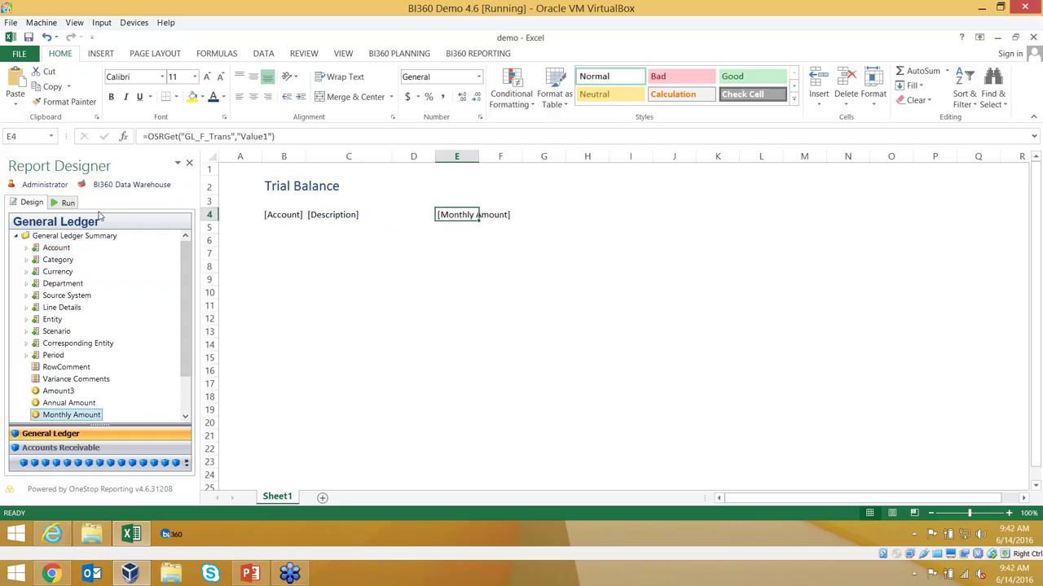
click(68, 203)
click(156, 440)
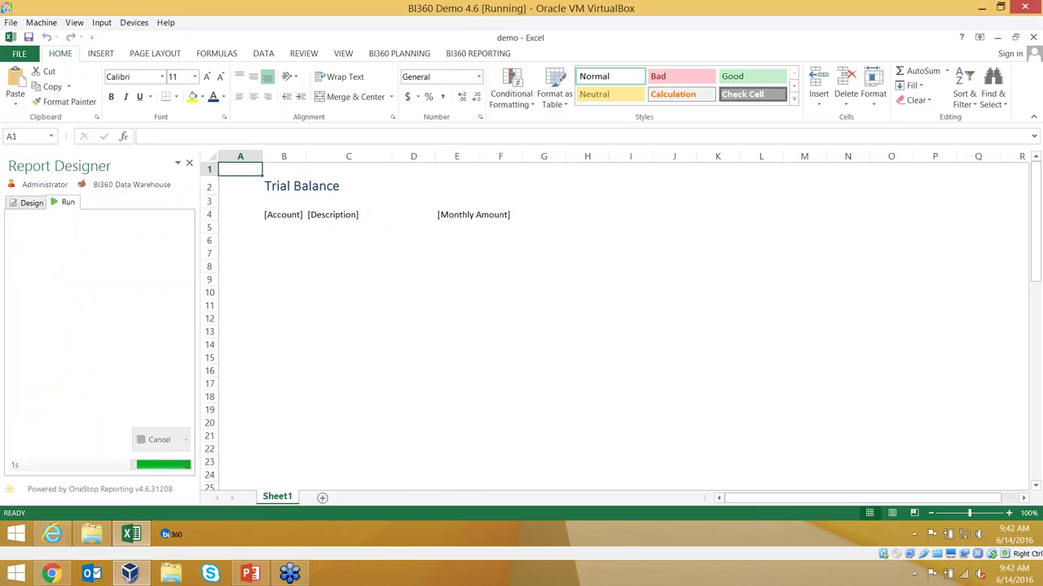
Step: Check the account, description and amount values in the report output, widening column E to show the full amounts
click(297, 224)
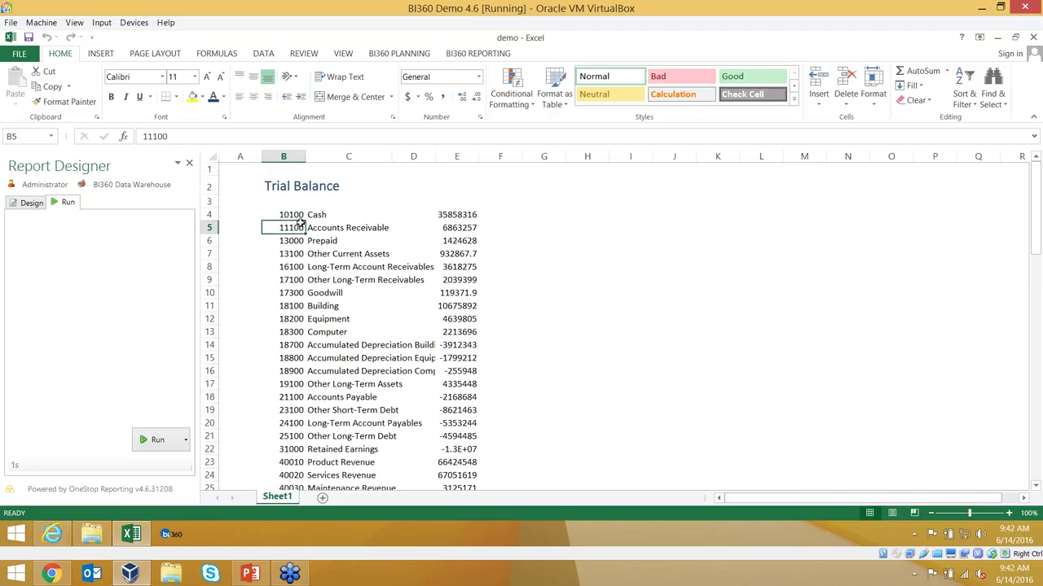
click(324, 214)
click(461, 214)
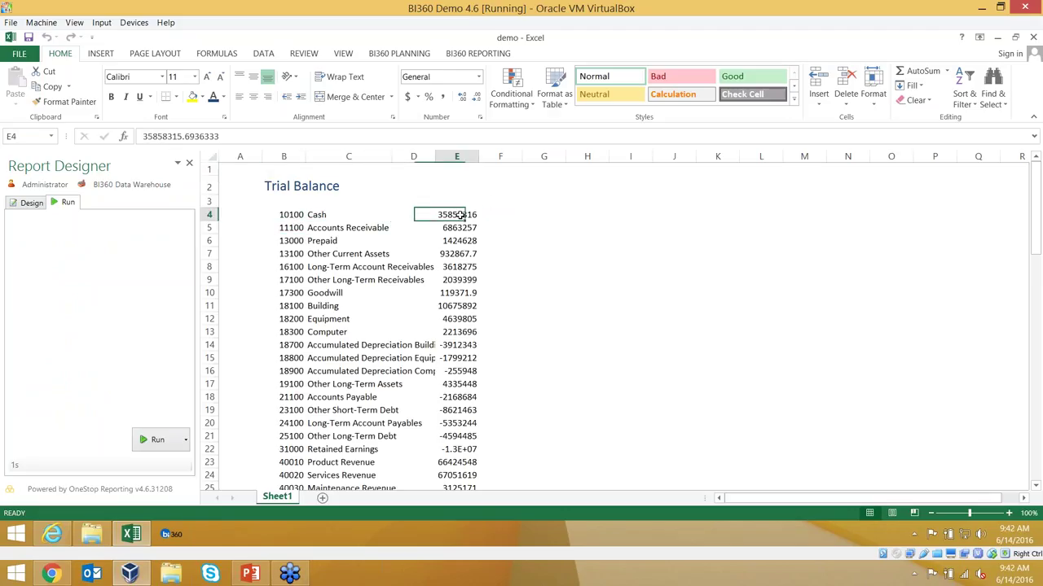
drag(478, 156, 504, 156)
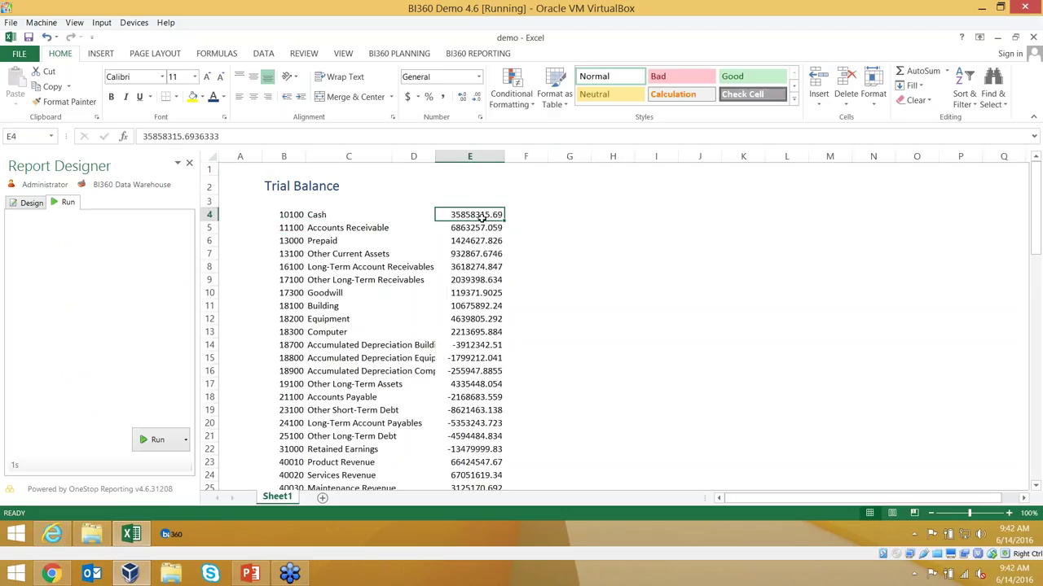
Step: Return to the report design, dismiss the Layout Editor and widen column E to about 23.22
click(41, 205)
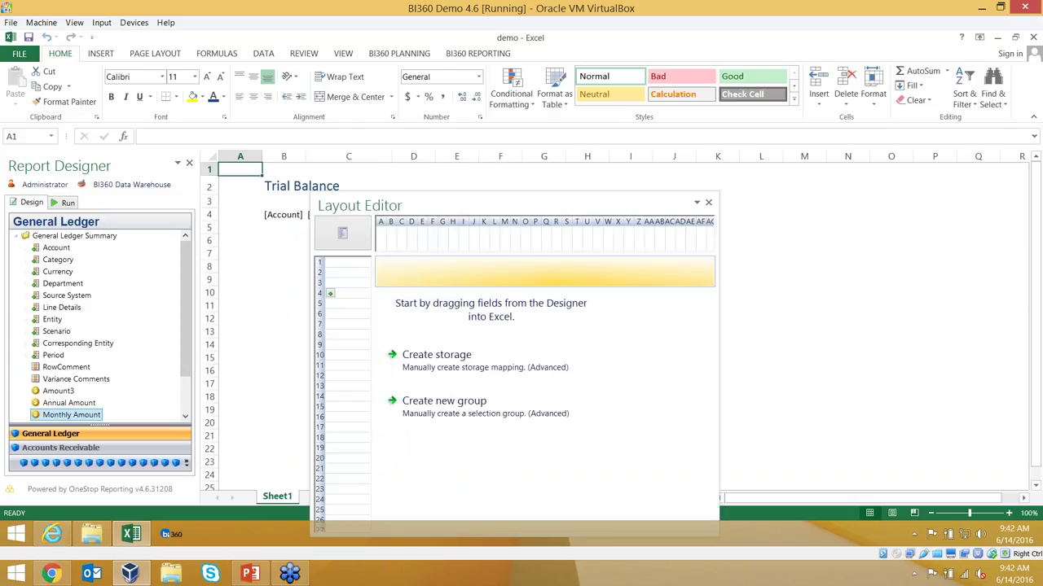
click(709, 204)
drag(480, 158, 553, 157)
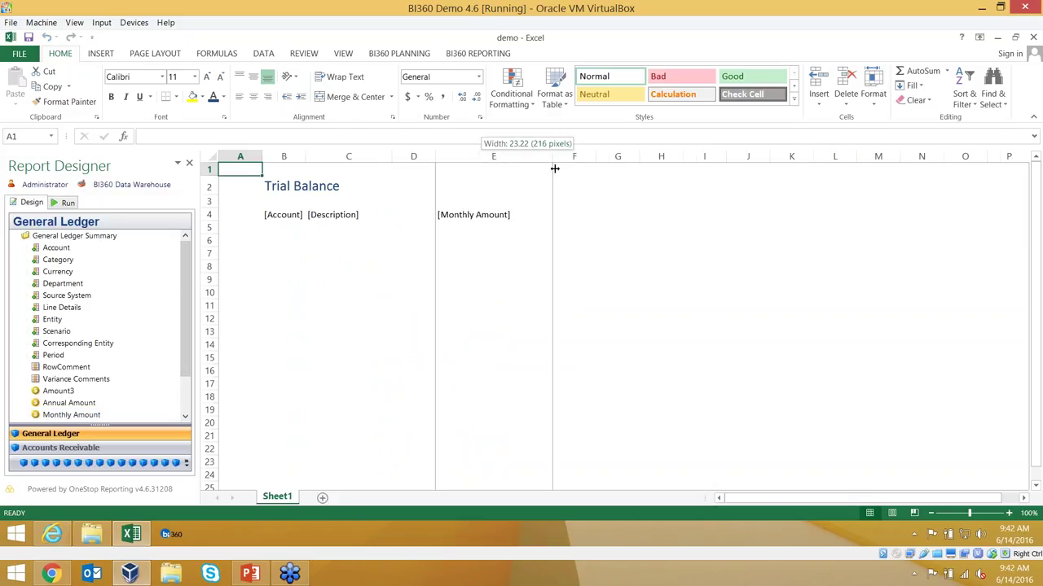
Step: Format the Monthly Amount cell E4 with the Accounting number format and run the report
click(494, 213)
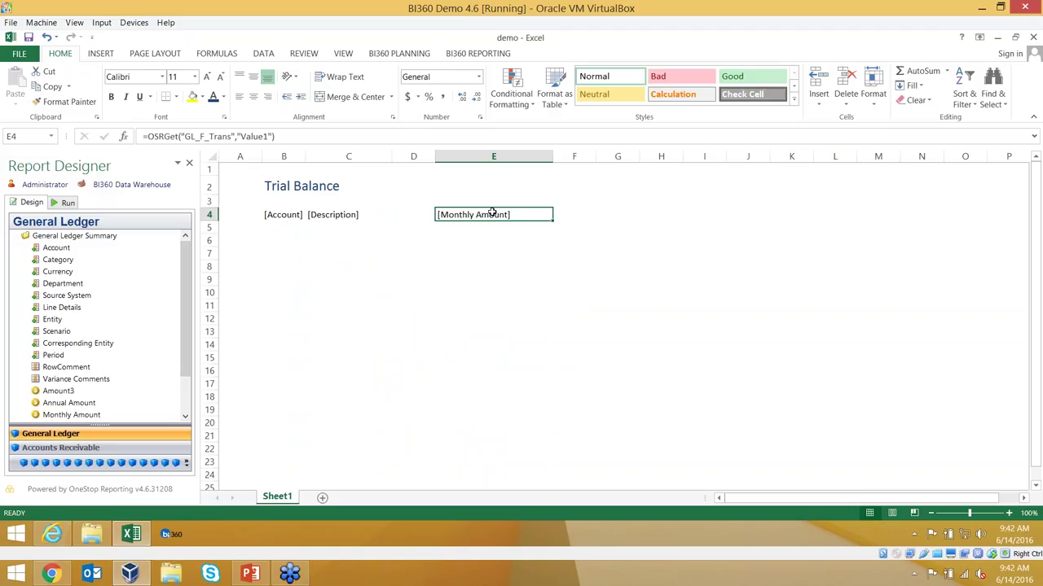
right_click(492, 212)
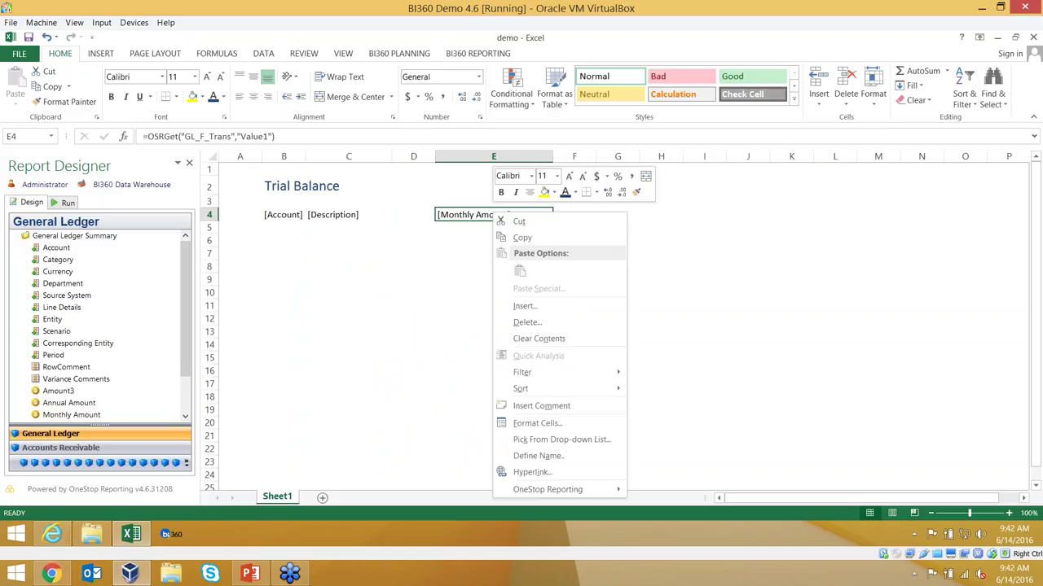
click(537, 424)
click(391, 284)
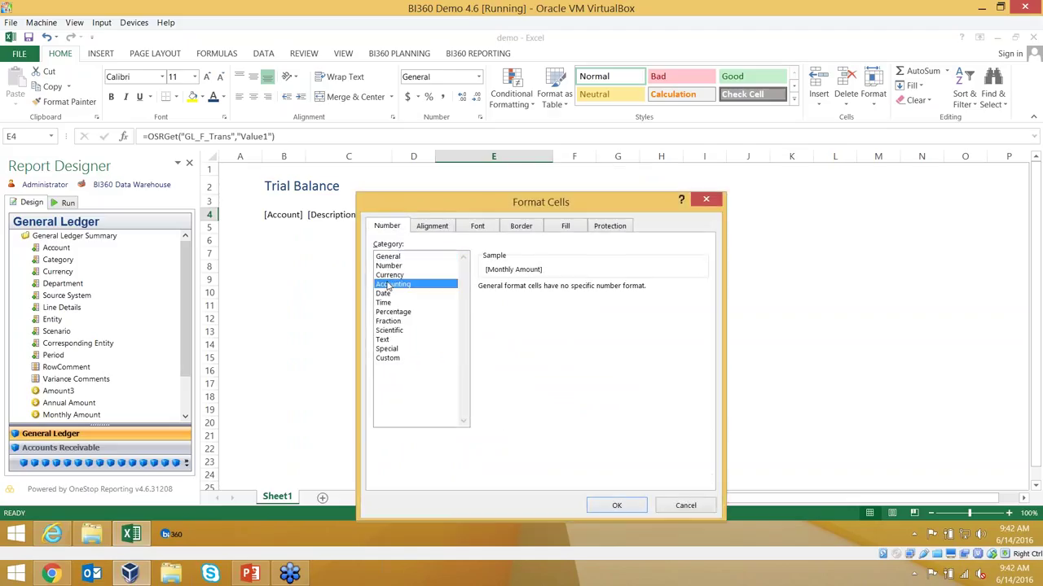
click(619, 506)
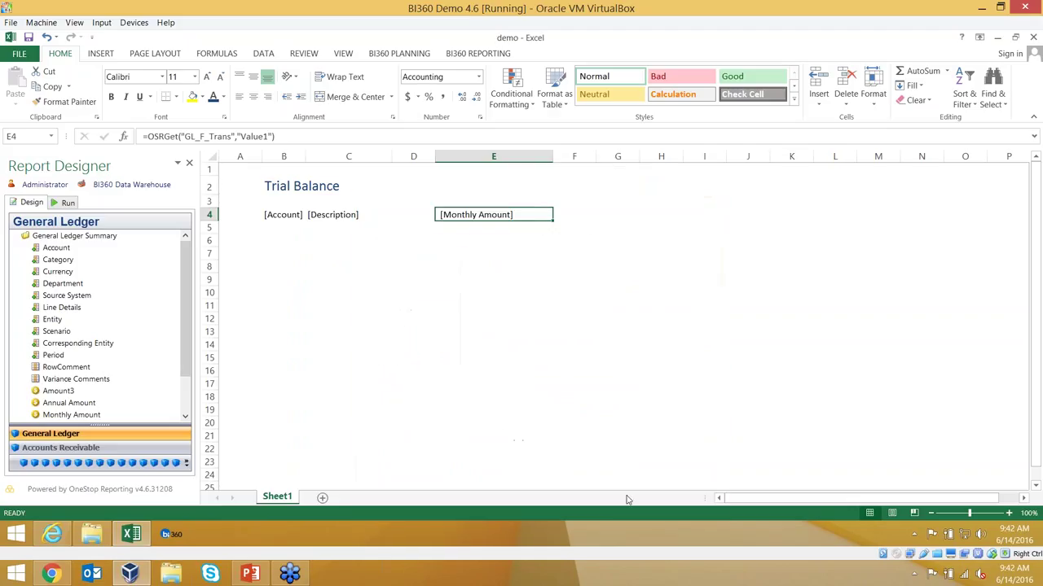
click(69, 202)
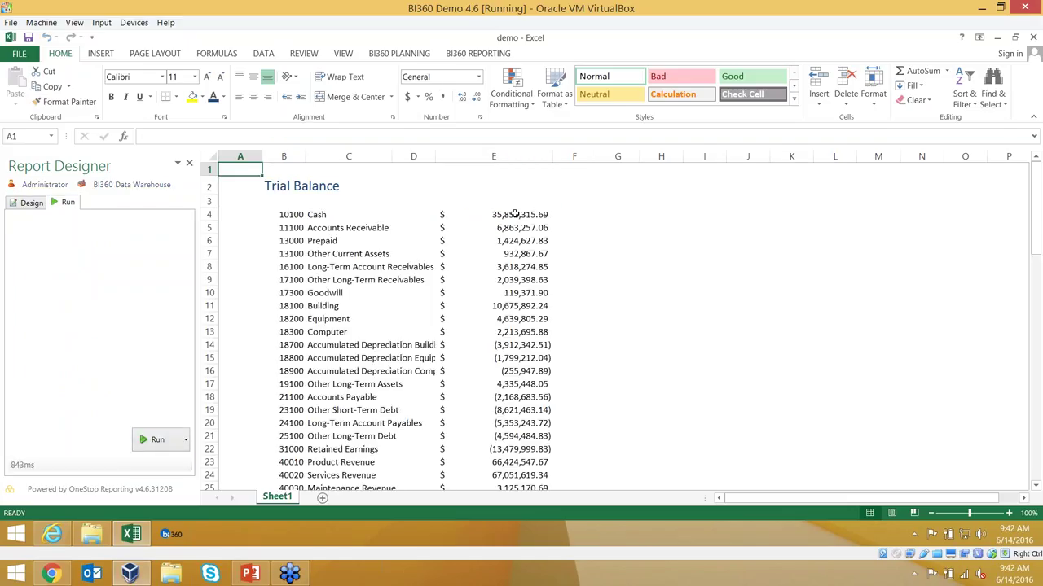
Step: Drill down from the Cash amount in E4 to its General Ledger Summary transactions
click(516, 214)
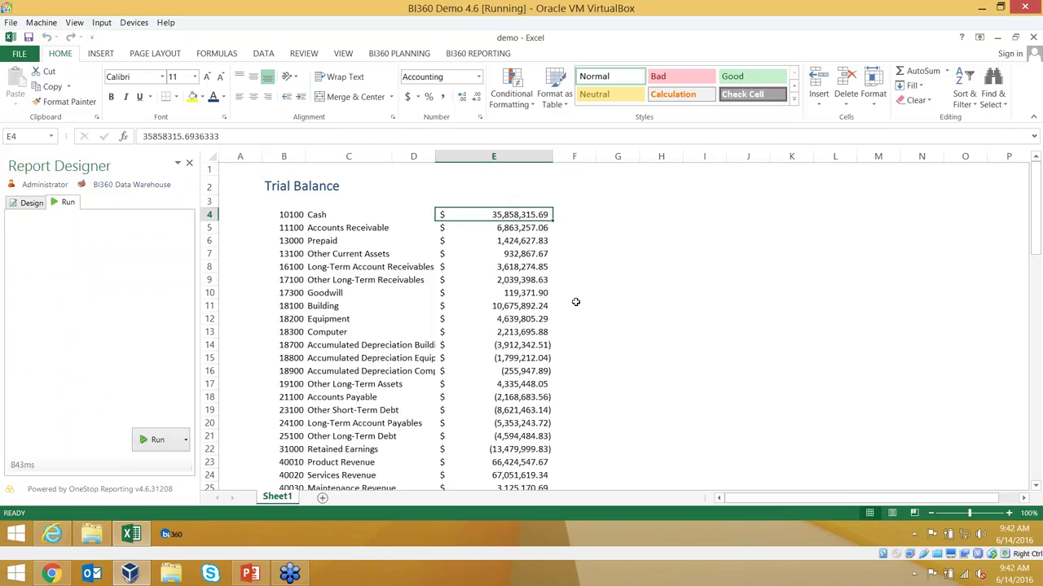
scroll(505, 236, down, 9)
scroll(505, 236, up, 9)
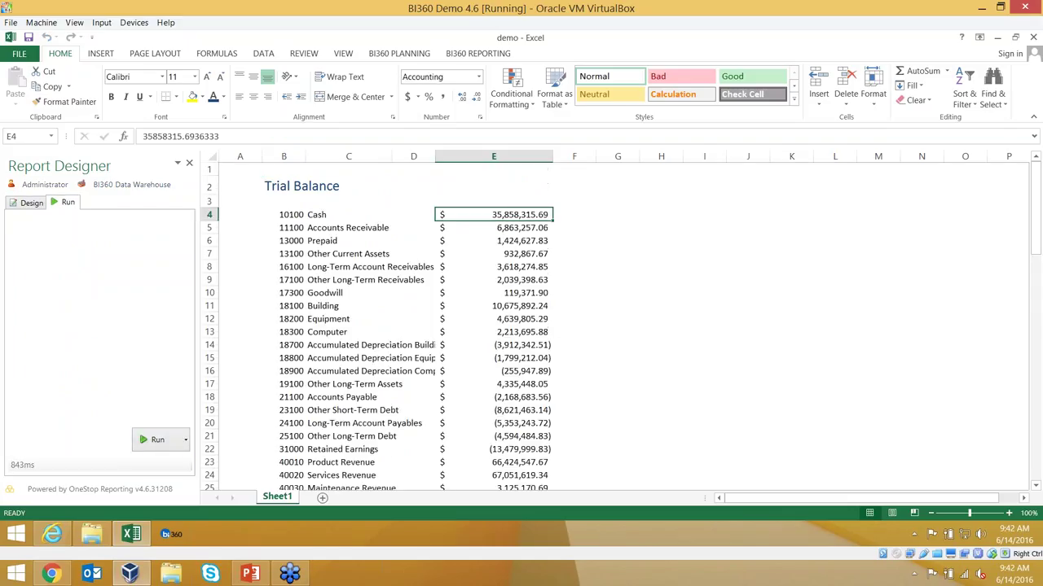
right_click(505, 215)
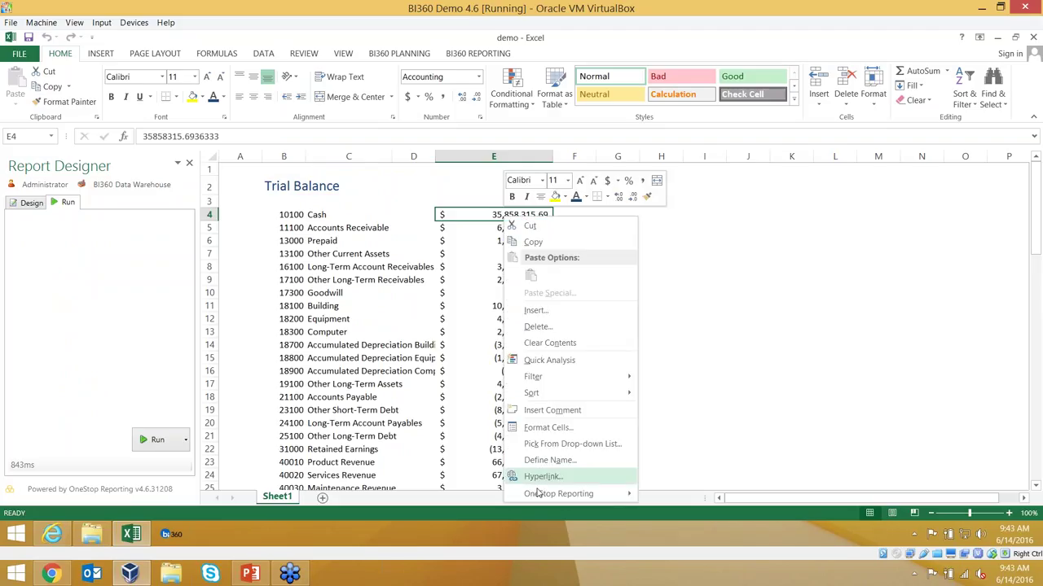
mouse_move(537, 494)
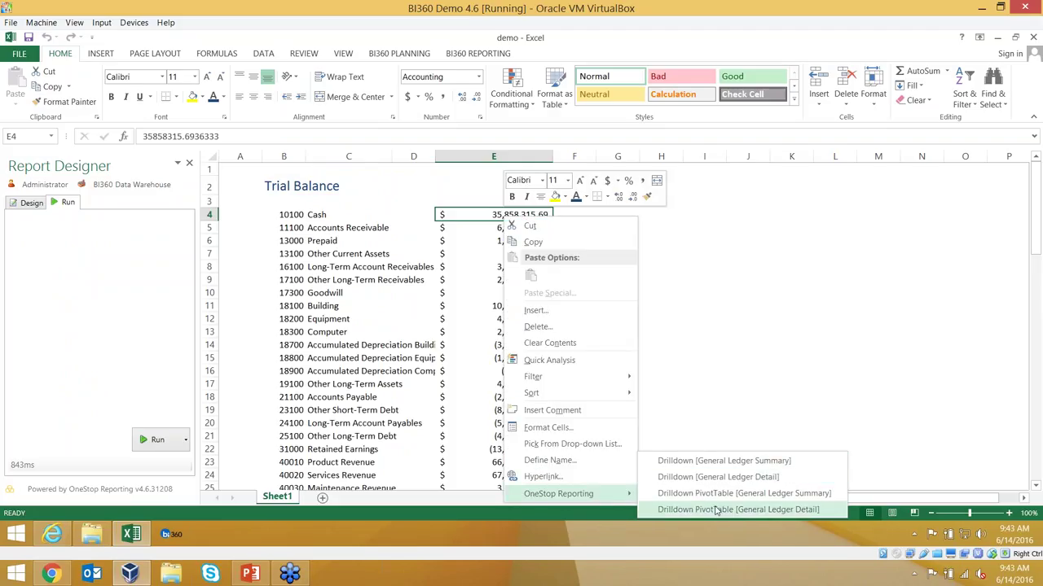
click(716, 467)
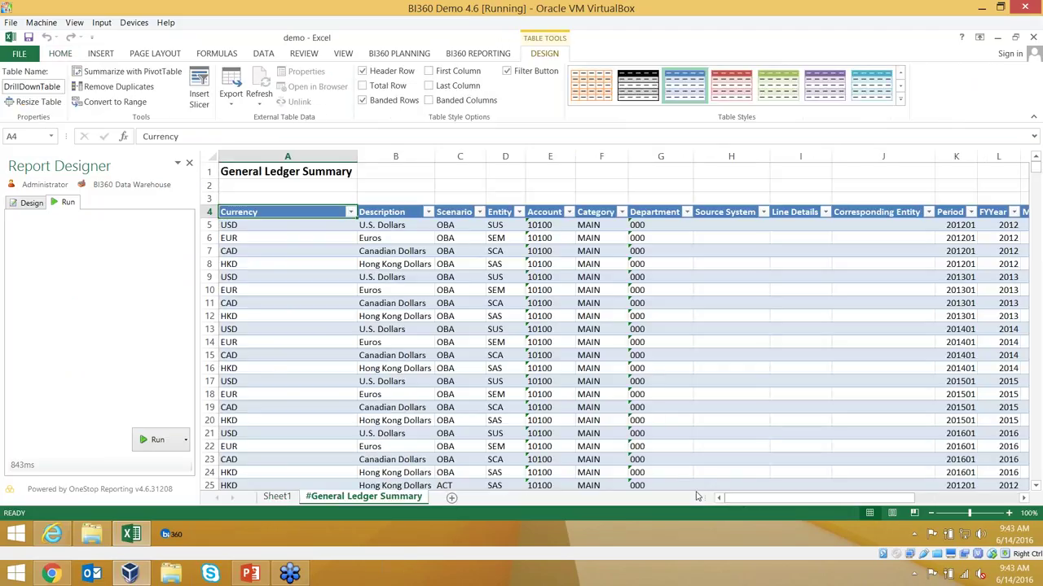
Step: Examine the drilldown table's columns and its Period filter values, then return to the Trial Balance on Sheet1
drag(779, 505, 792, 505)
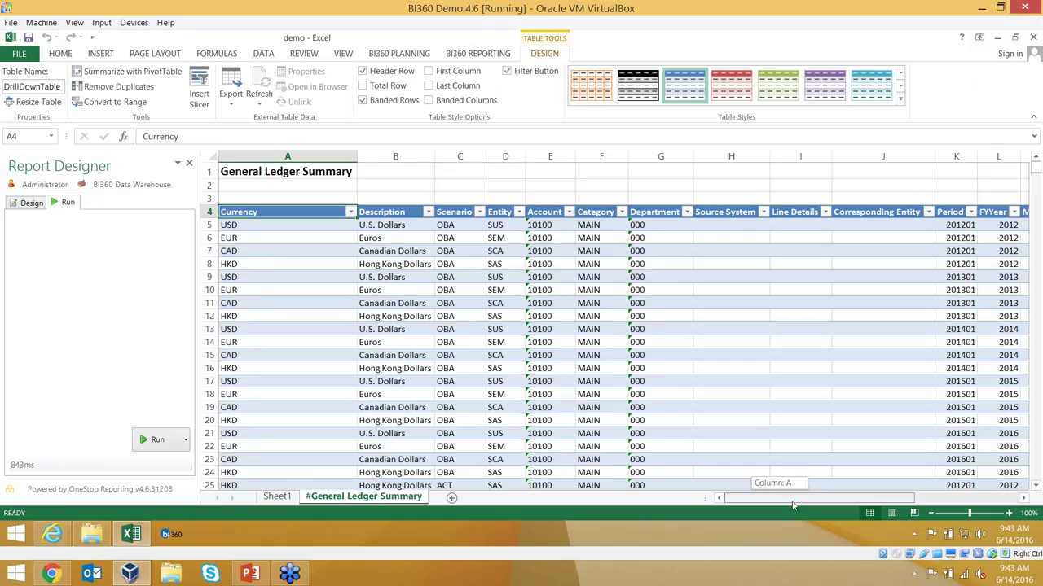
drag(792, 505, 811, 505)
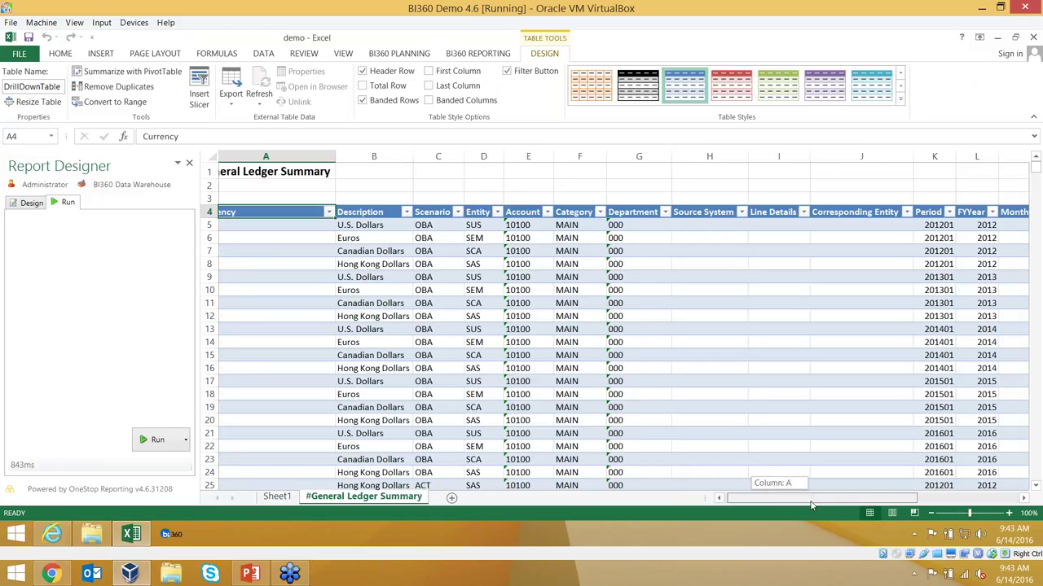
drag(811, 505, 819, 505)
click(755, 212)
drag(750, 351, 756, 290)
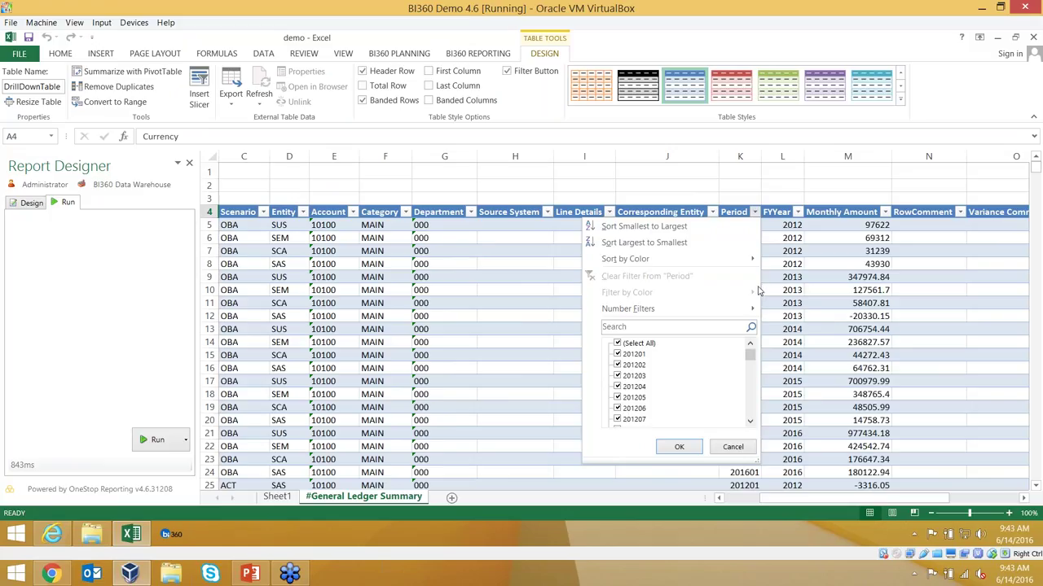
click(728, 446)
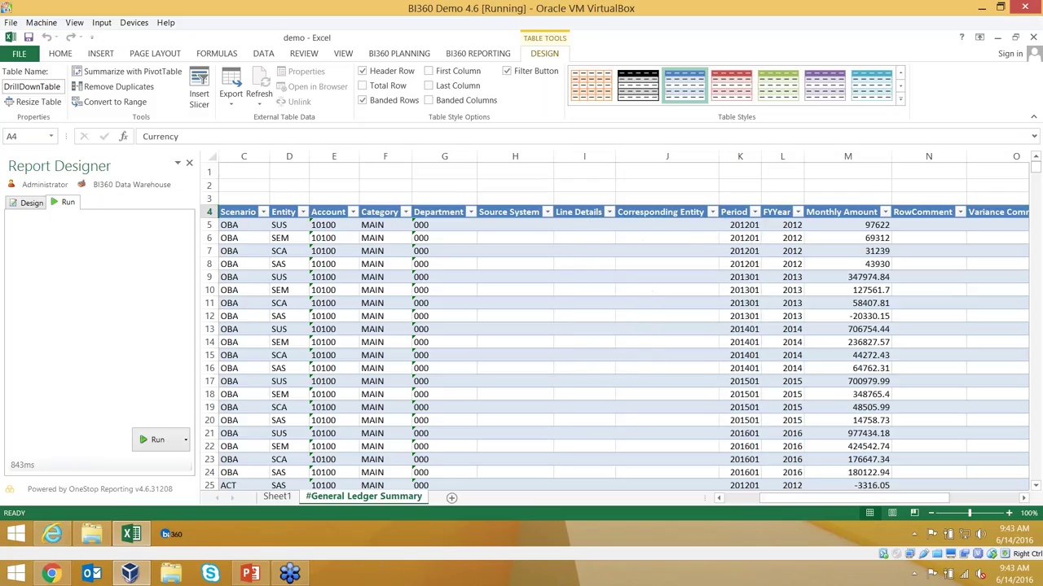
click(277, 497)
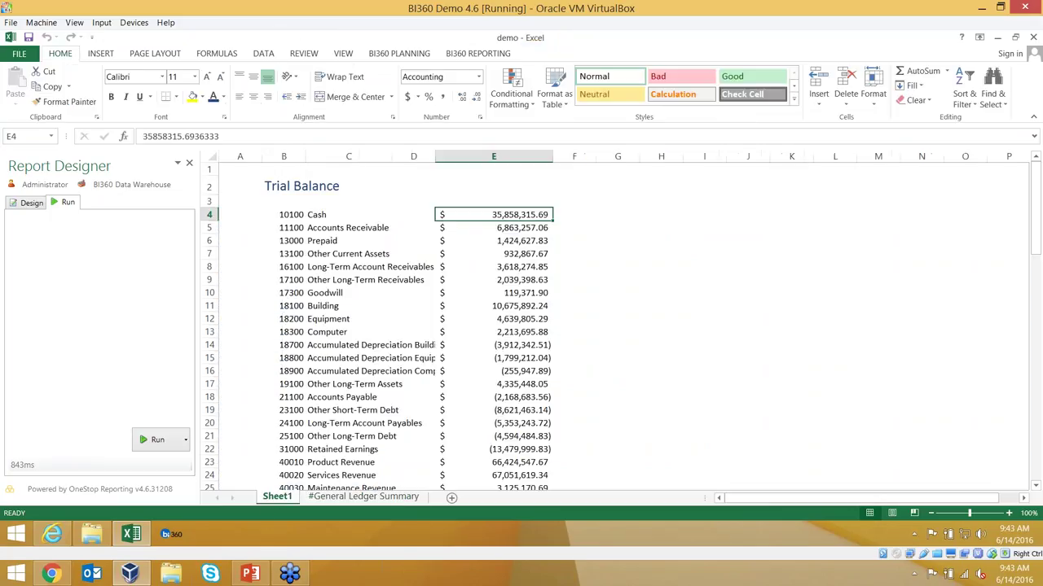
Step: In the report design, label B6 "Total" and enter a SUM formula over E4:E5 in E6
click(30, 203)
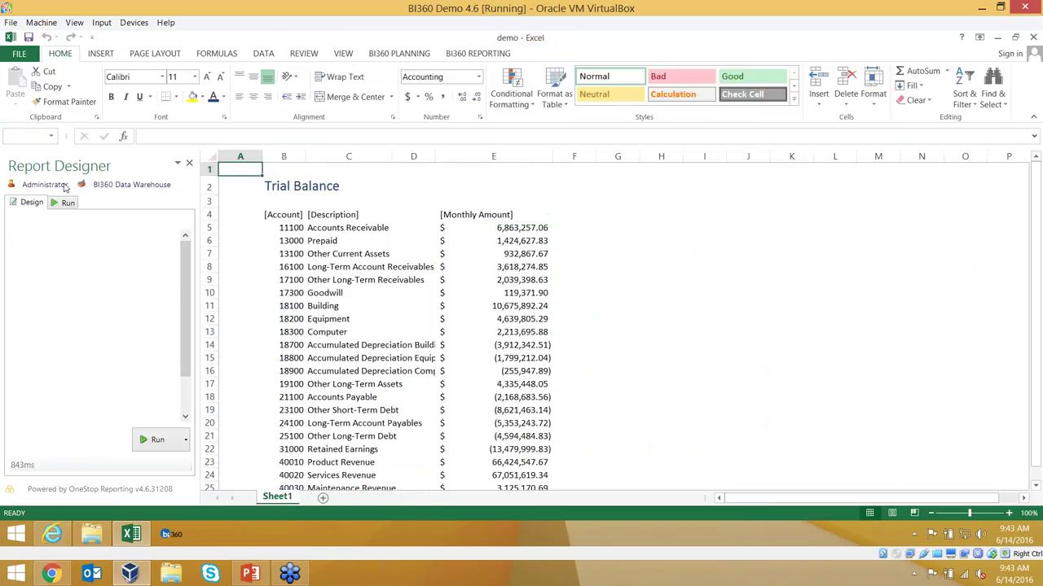
click(710, 203)
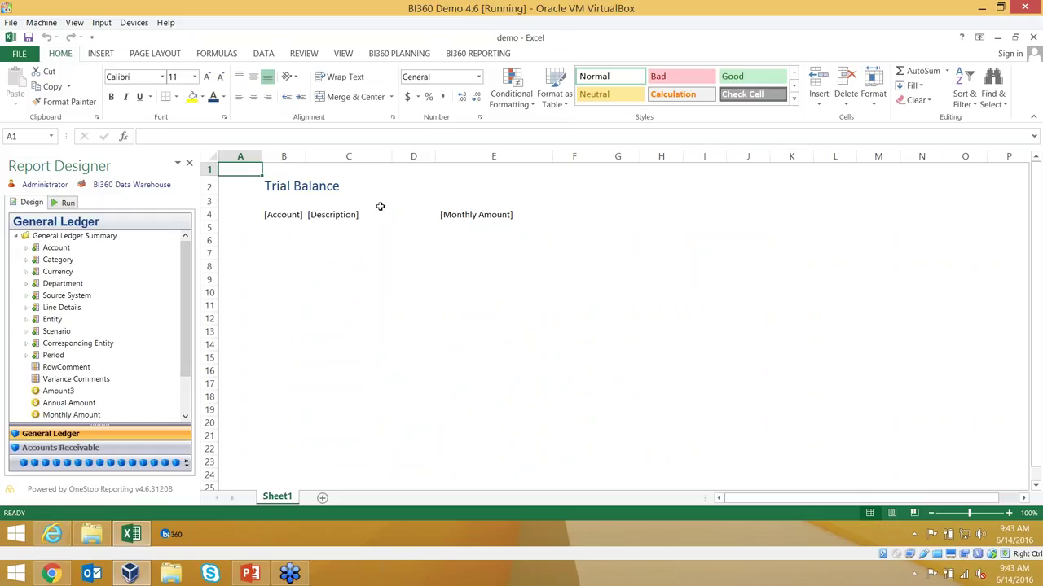
click(280, 239)
text(Total)
key(Tab)
key(Tab)
key(Tab)
text(=suM)
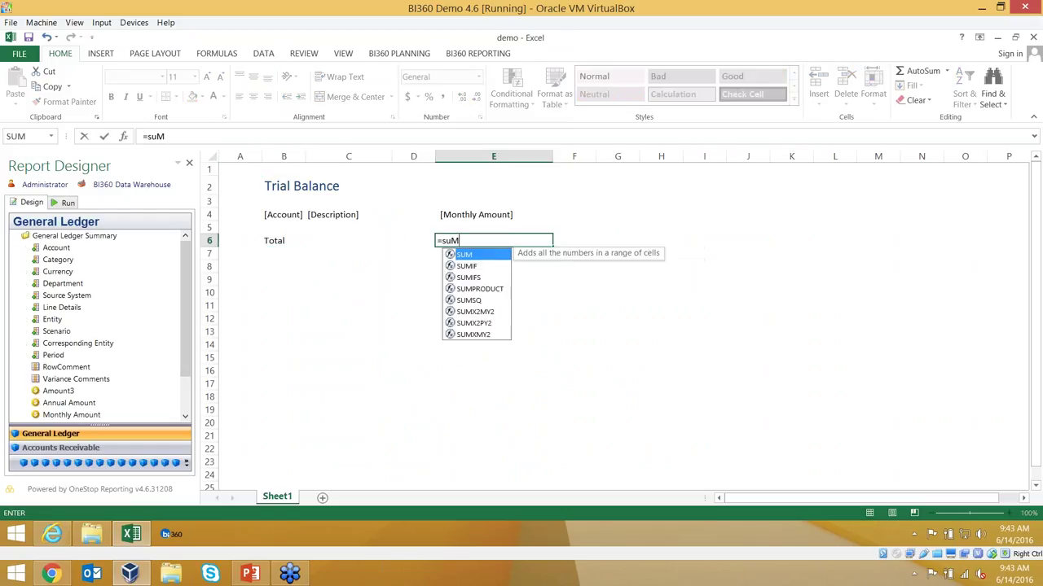
text(()
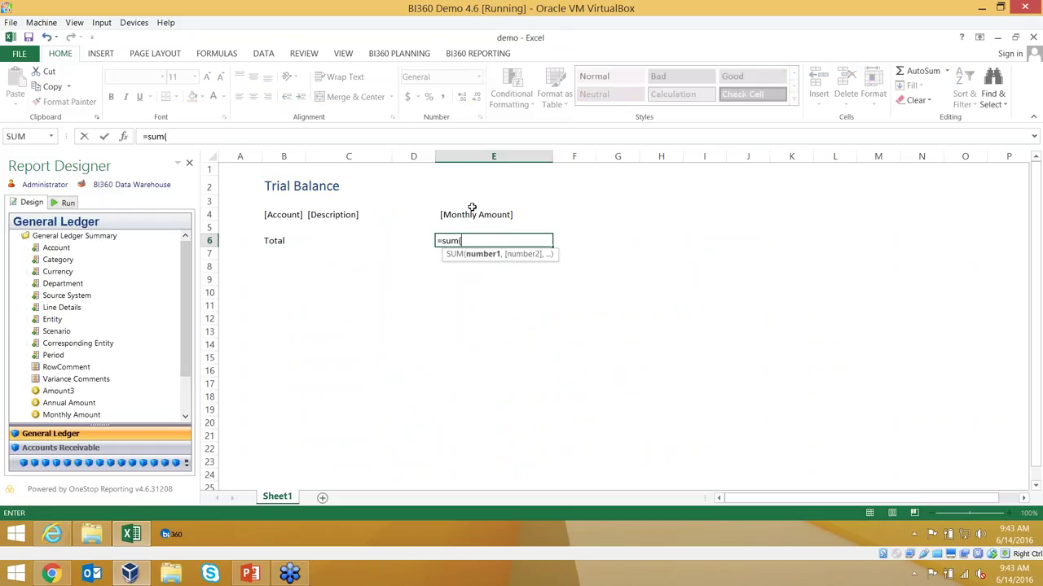
drag(464, 215, 463, 225)
key(Return)
Step: Add a top border across the total row from B6 to E6
click(293, 252)
drag(303, 239, 458, 235)
click(176, 97)
click(225, 152)
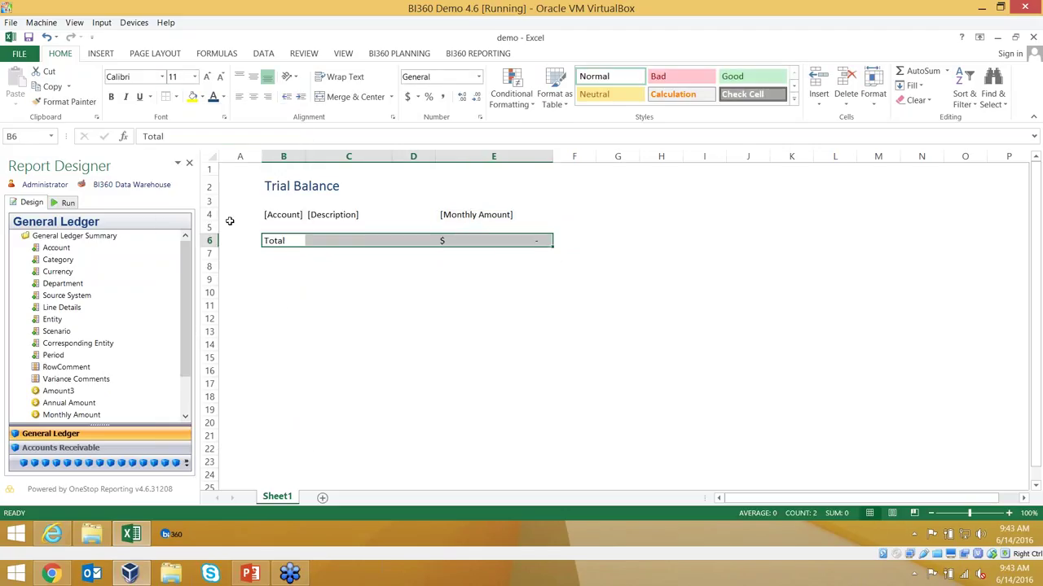
Step: Run the report and check the Total row at the end of the account list
click(62, 204)
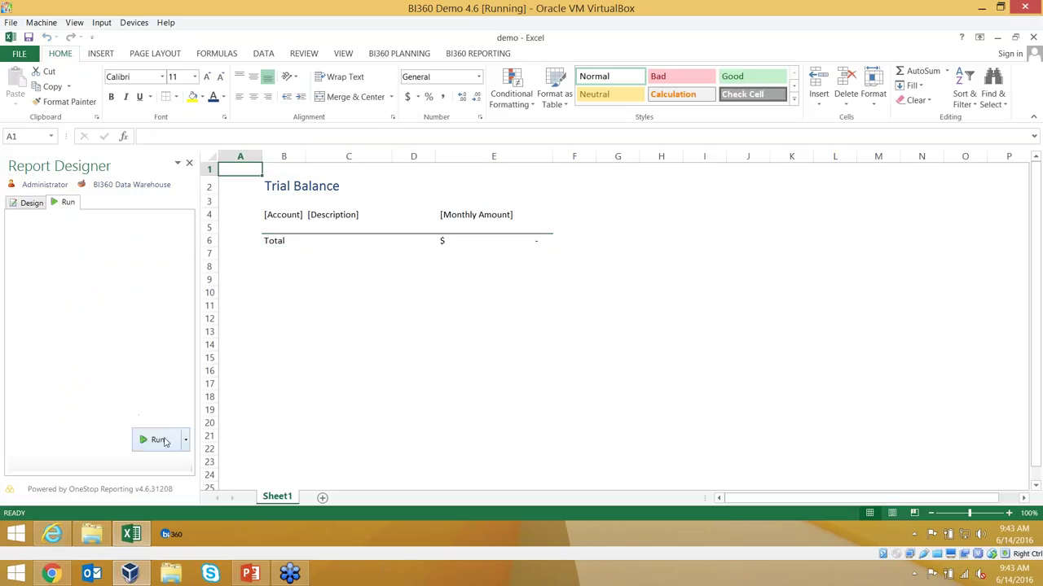
scroll(321, 306, down, 20)
click(278, 276)
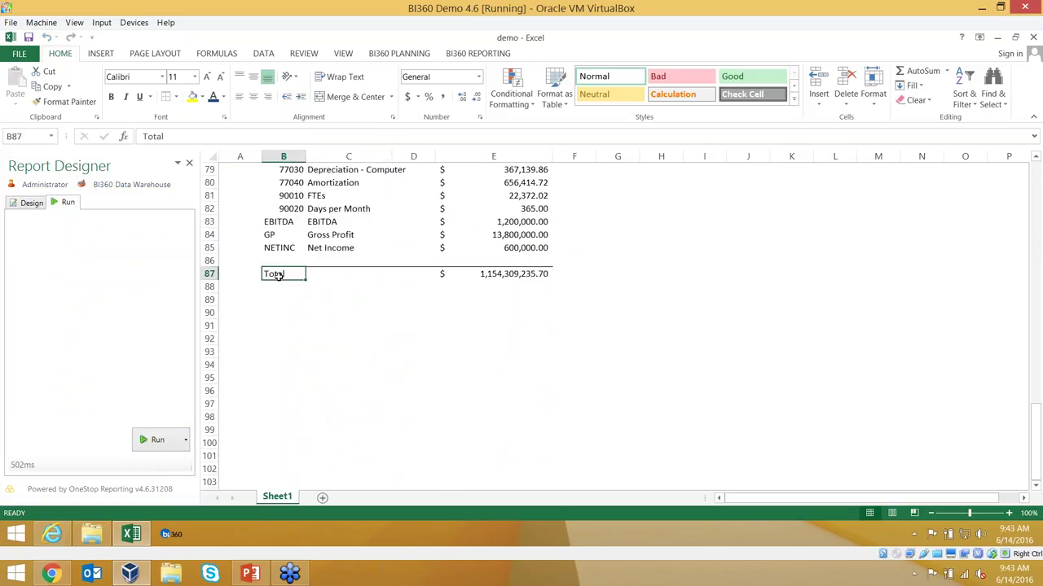
Step: Return to the report design, move the Layout Editor clear of the fields and change the title in B2 to "Revenue"
click(29, 203)
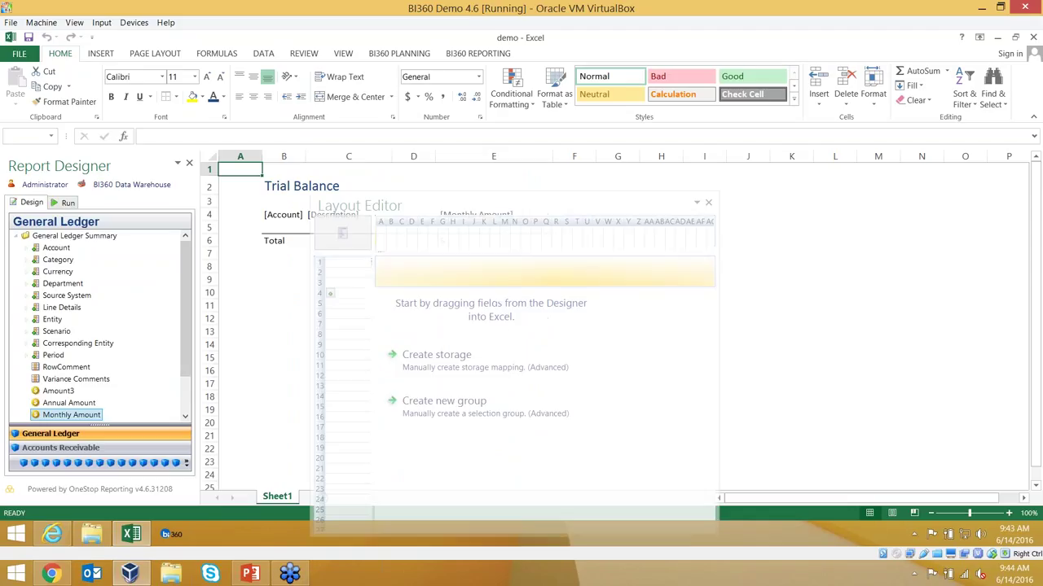
drag(421, 205, 647, 182)
click(285, 187)
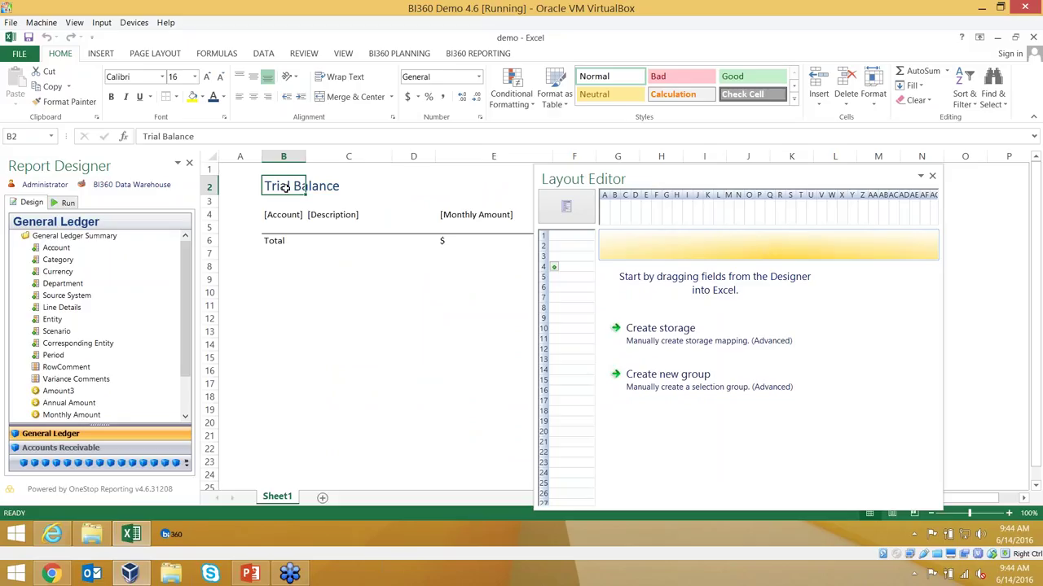
text(Revenue)
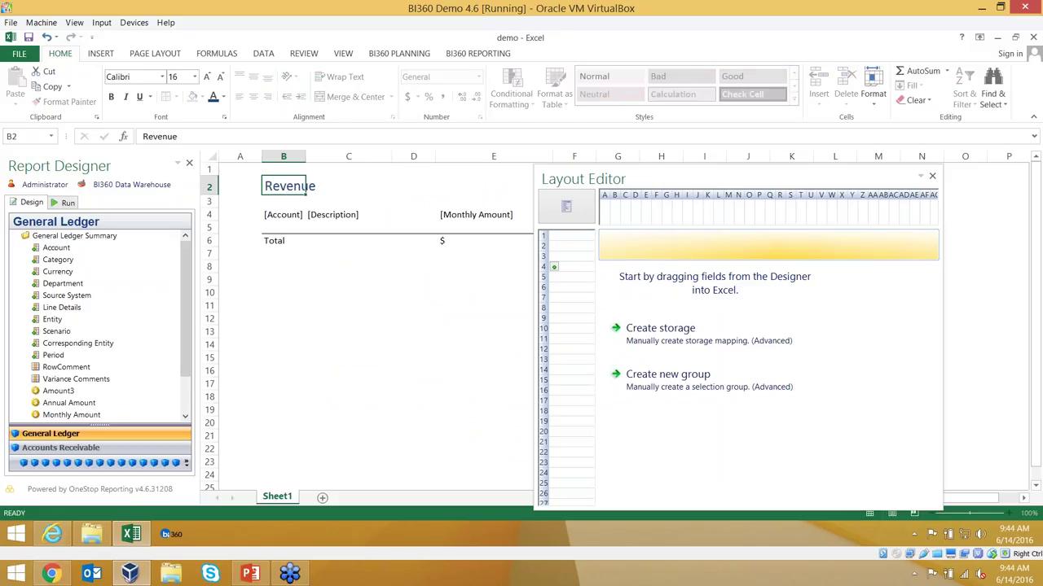
key(Return)
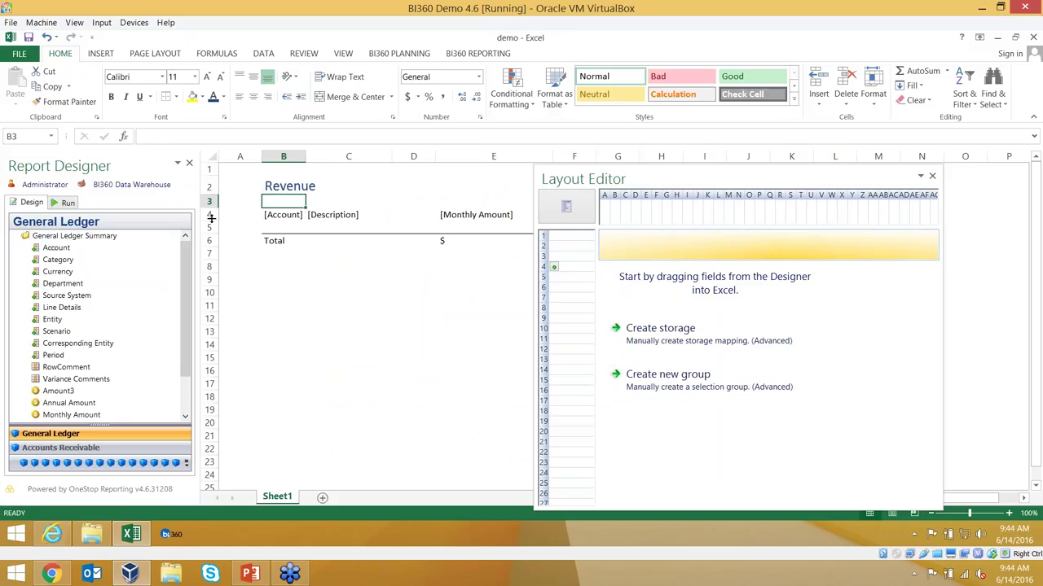
Step: In row 4's filters, open the Account lookup and try the account ranges 4051 to 41020 and 40020 to 40040
click(557, 273)
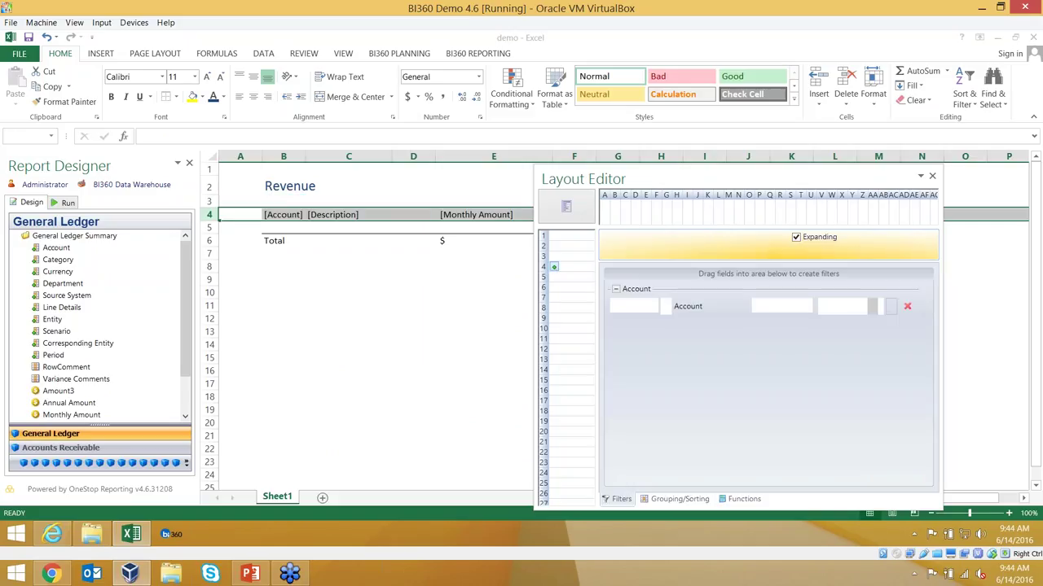
click(877, 308)
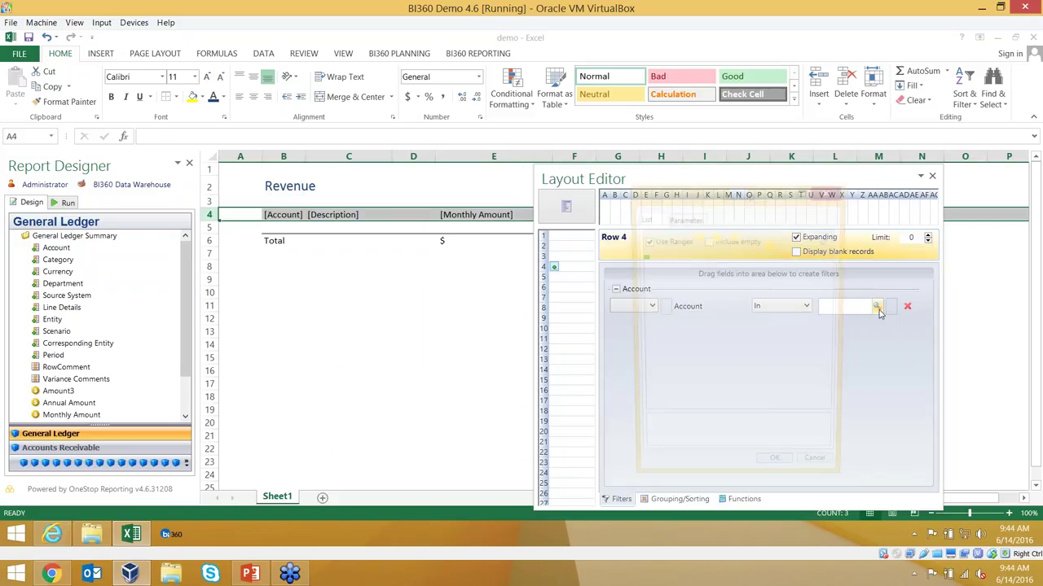
drag(747, 200, 660, 116)
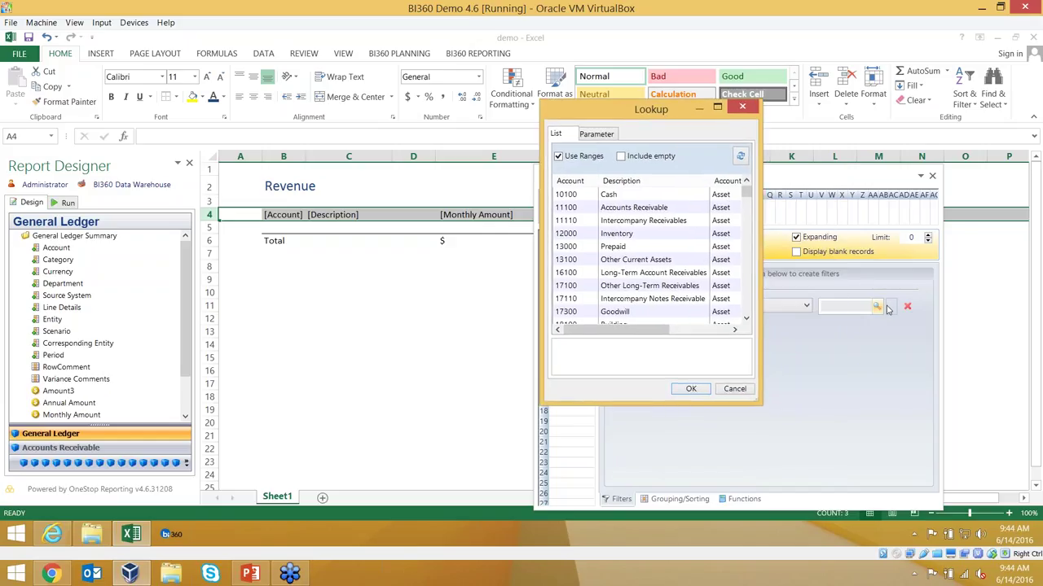
drag(747, 190, 755, 220)
drag(577, 195, 581, 234)
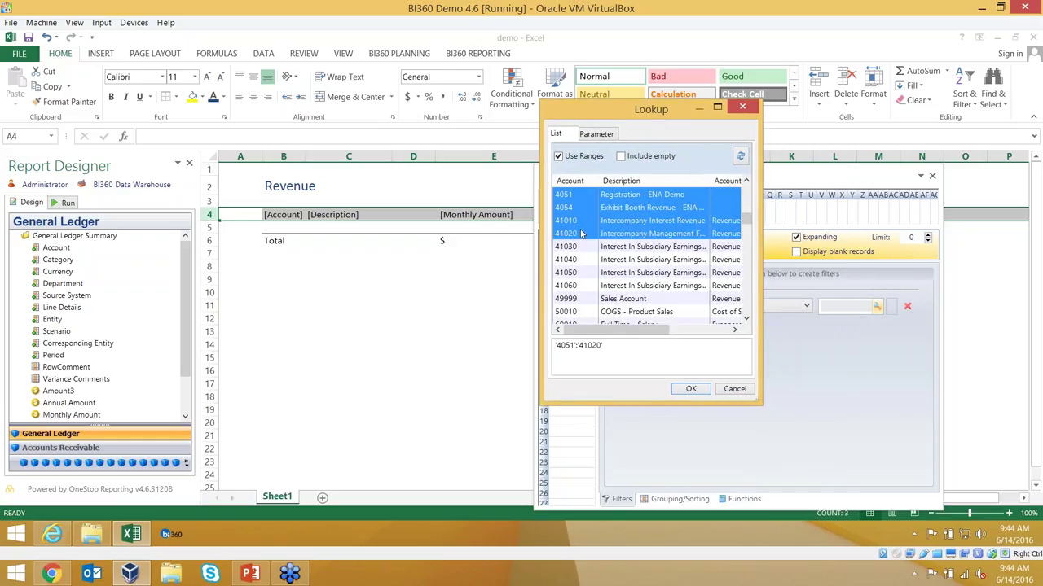
click(747, 182)
click(747, 182)
click(747, 182)
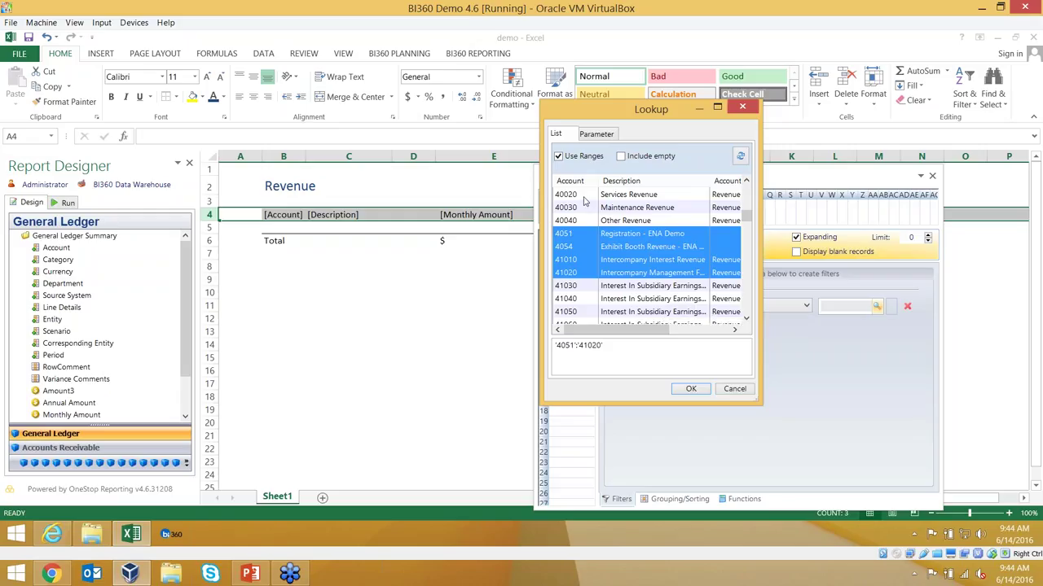
drag(583, 199, 586, 222)
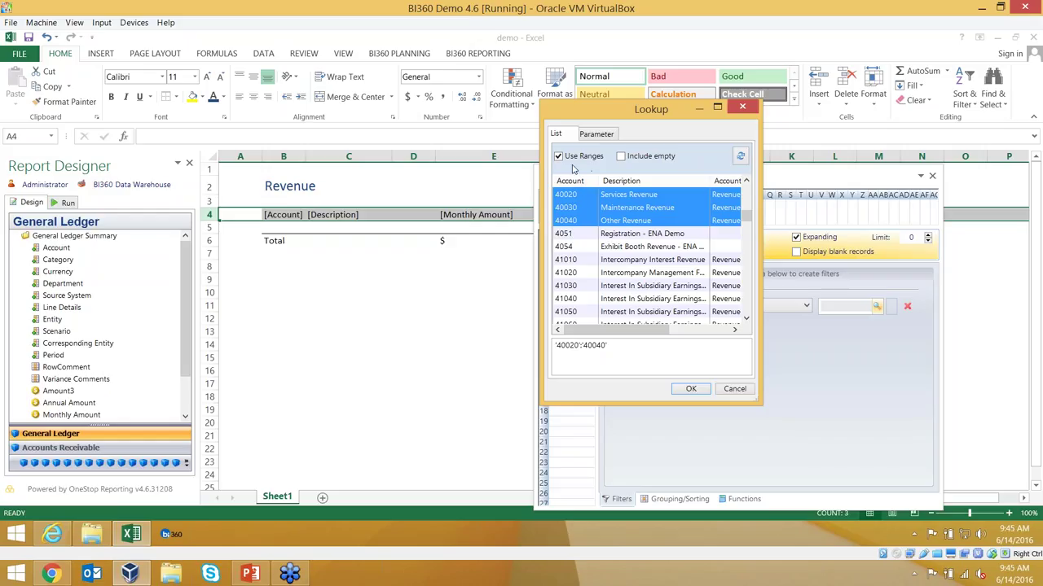
click(735, 389)
Step: Set row 4's Account filter to "Begins with" 4
click(789, 307)
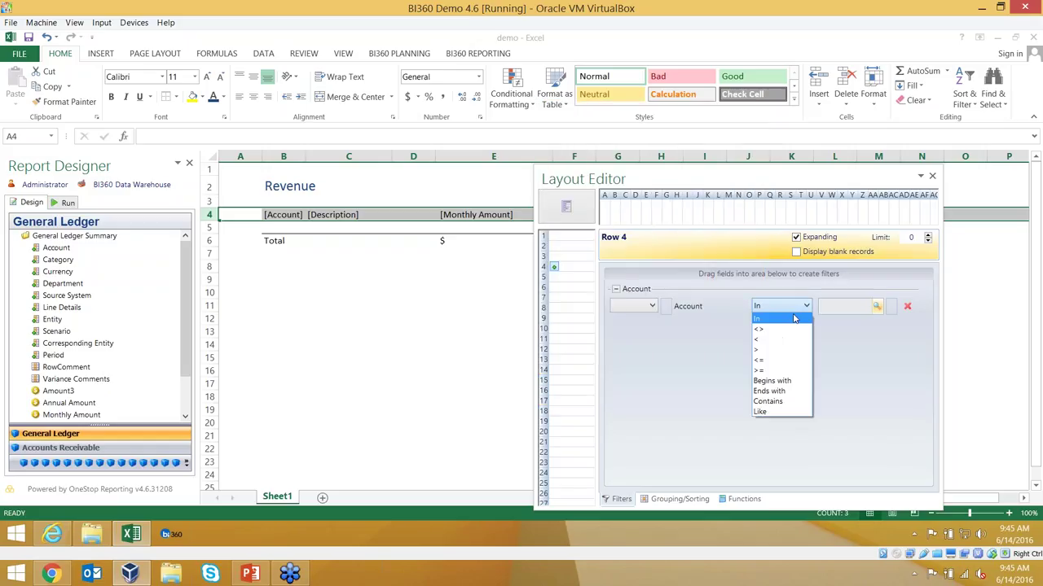
click(772, 380)
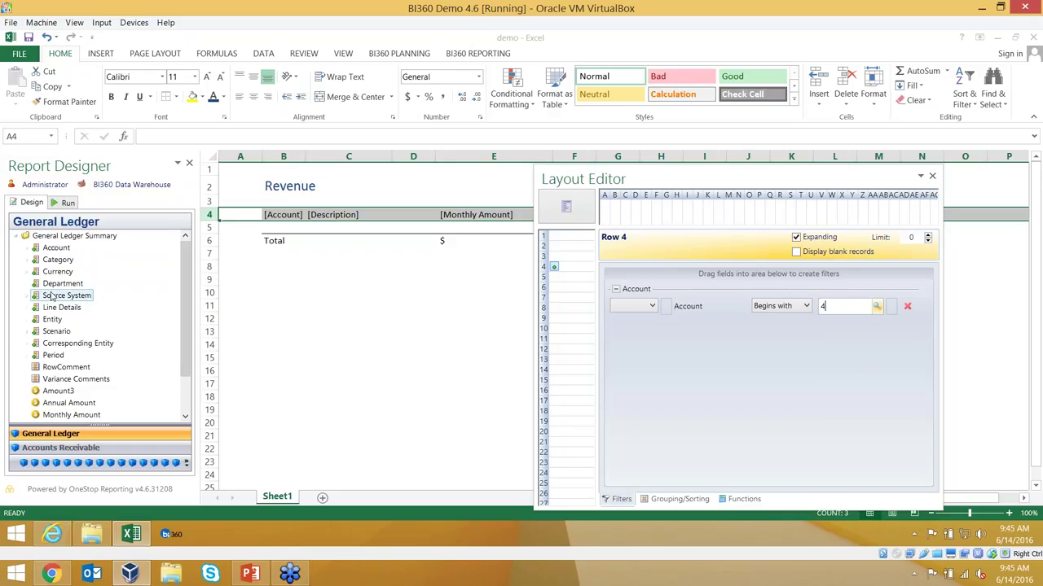
Step: Try adding an AccountCategory filter to row 4 with Revenue picked in its lookup, and remove that filter again
click(26, 248)
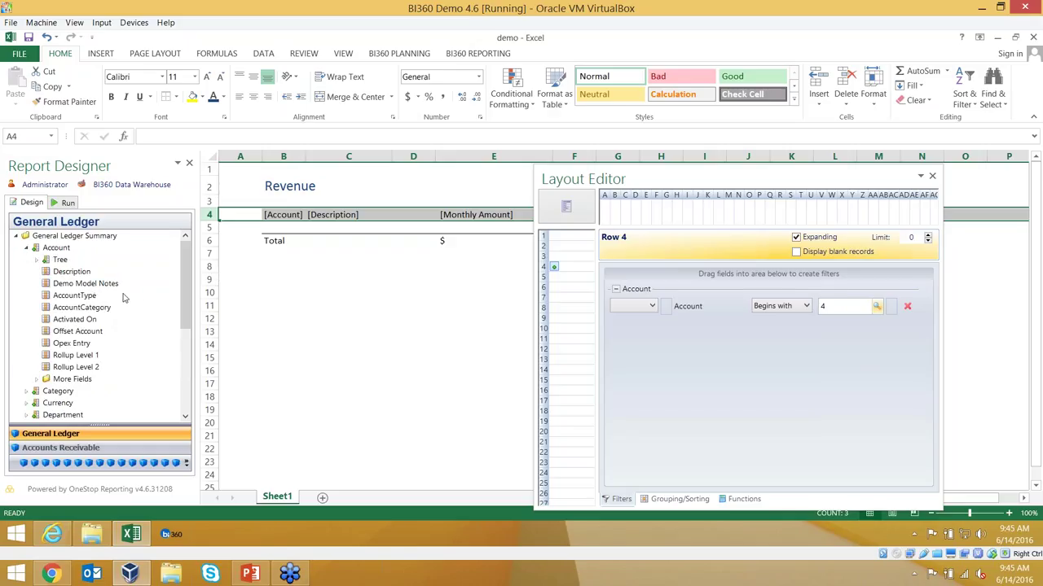
click(104, 307)
drag(628, 314, 756, 376)
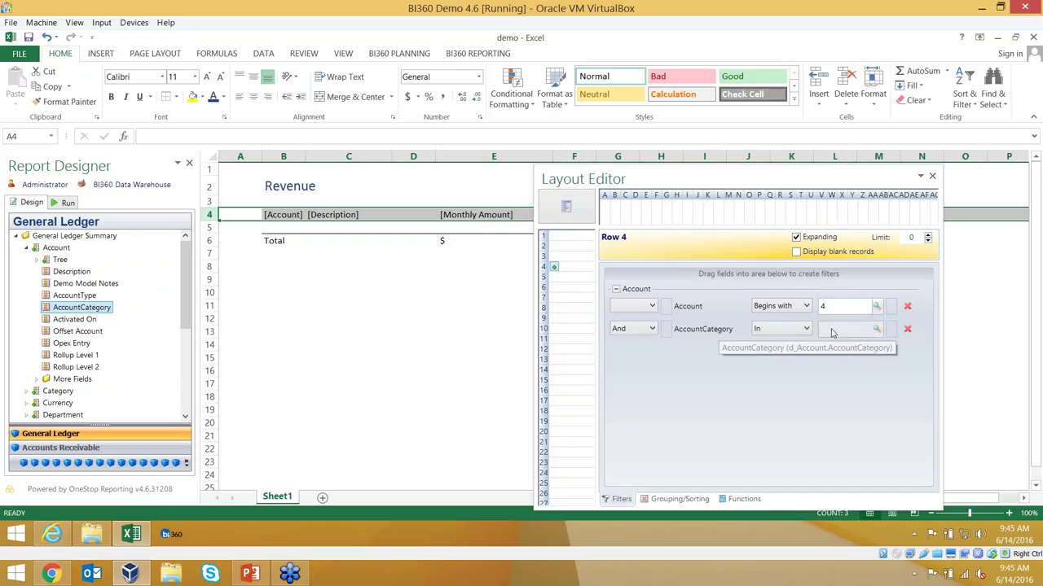
click(876, 333)
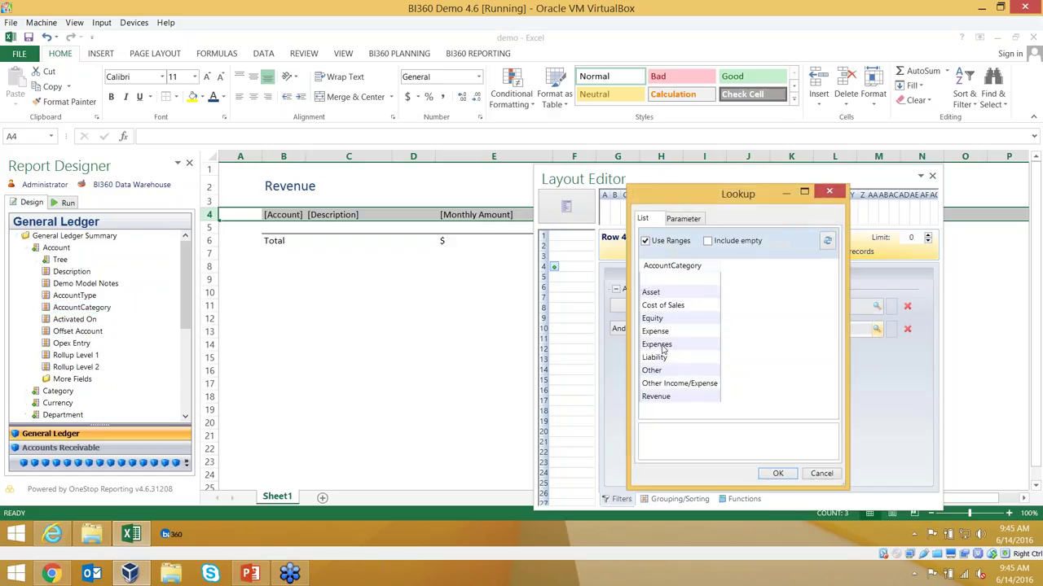
click(655, 398)
click(811, 474)
click(907, 329)
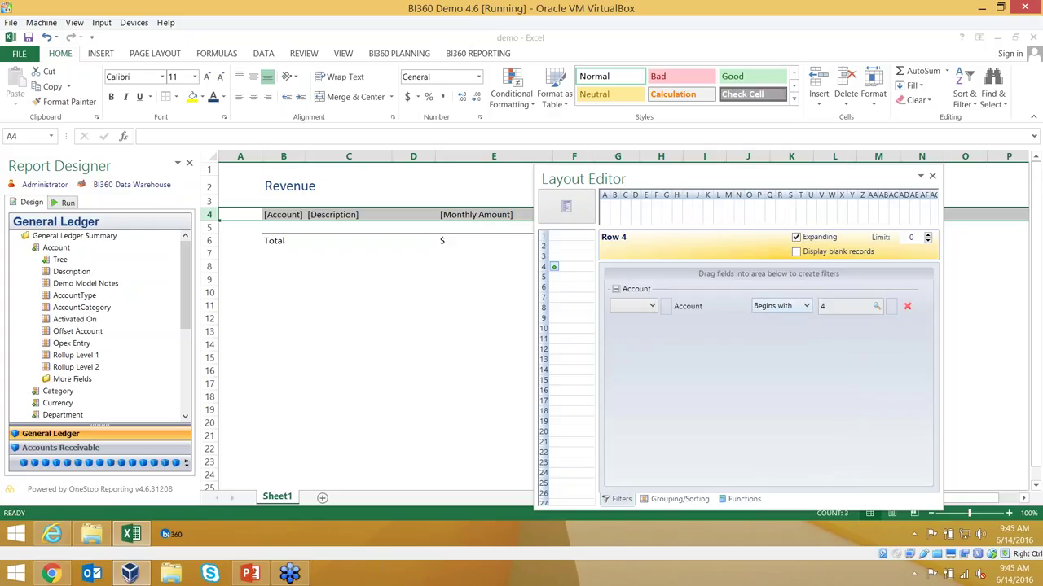
click(28, 247)
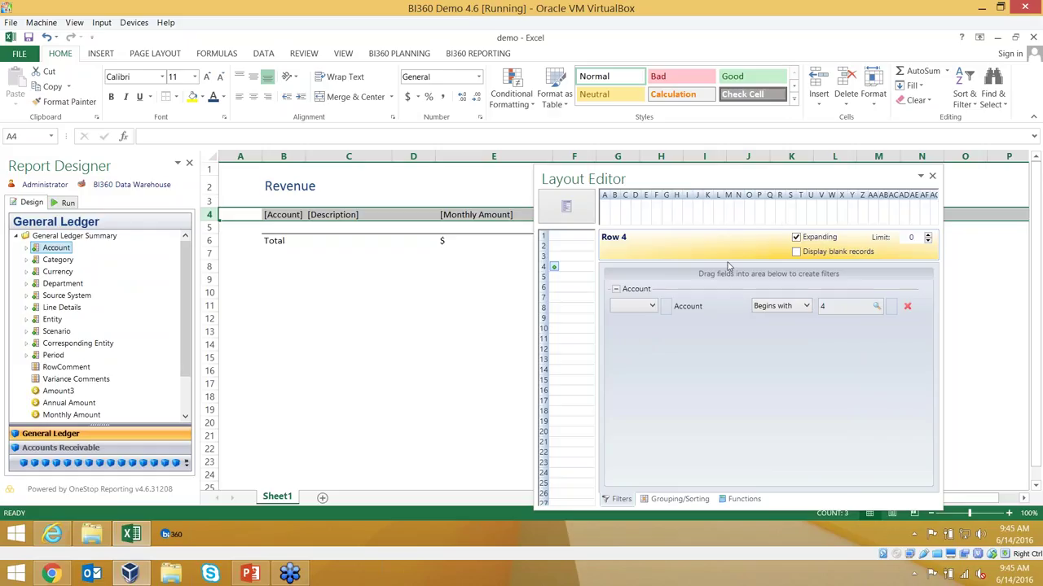
Step: Try adding a Department filter to row 4, look into its lookup, and delete the filter again
drag(825, 180, 718, 97)
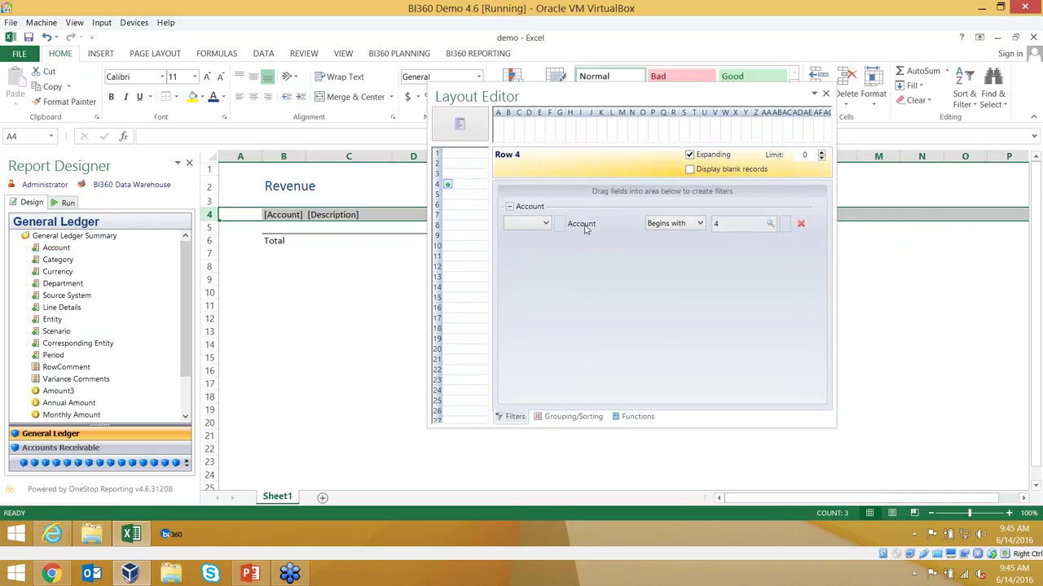
drag(63, 283, 599, 291)
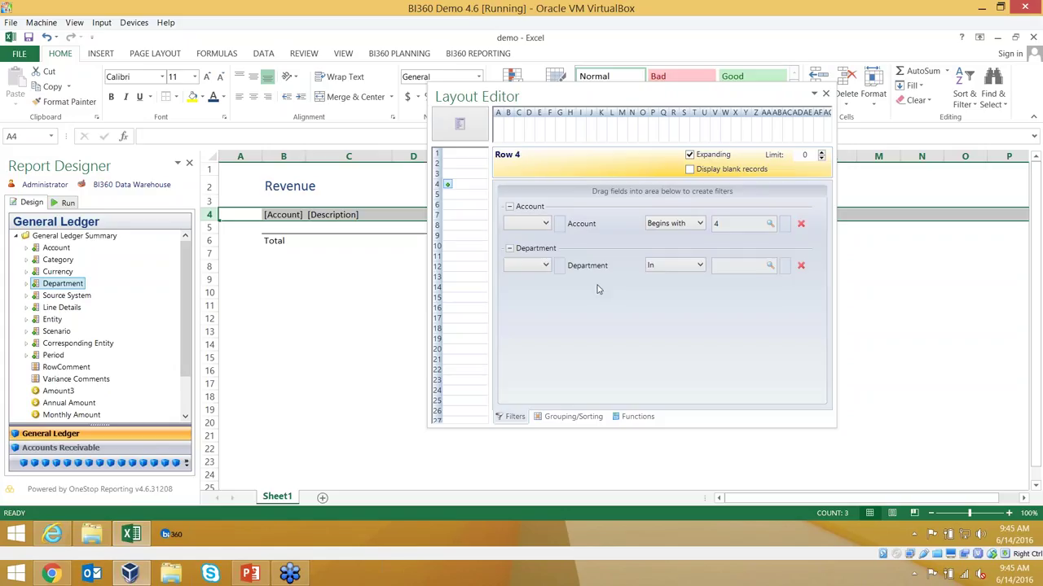
click(770, 266)
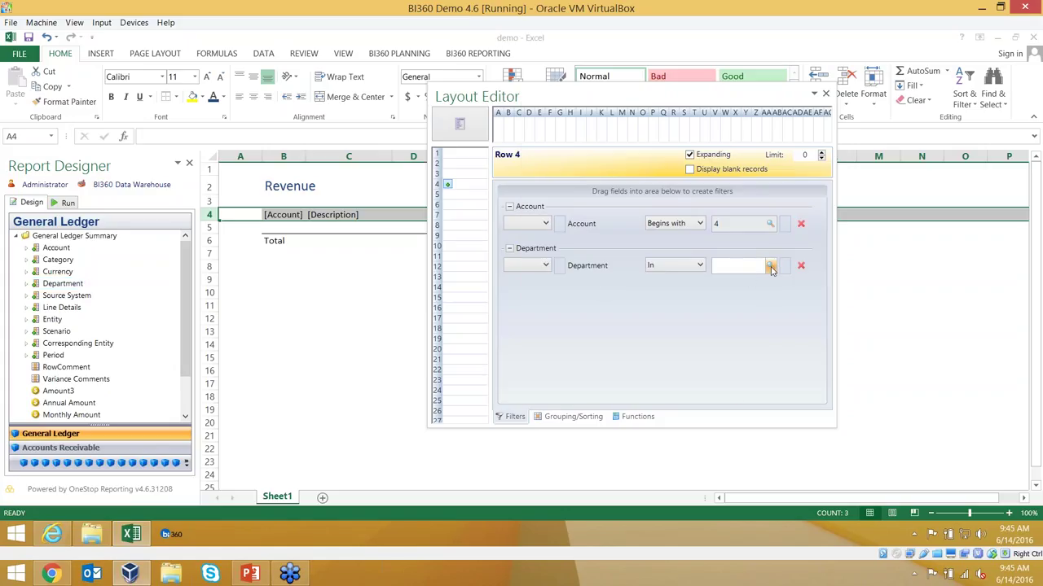
click(725, 110)
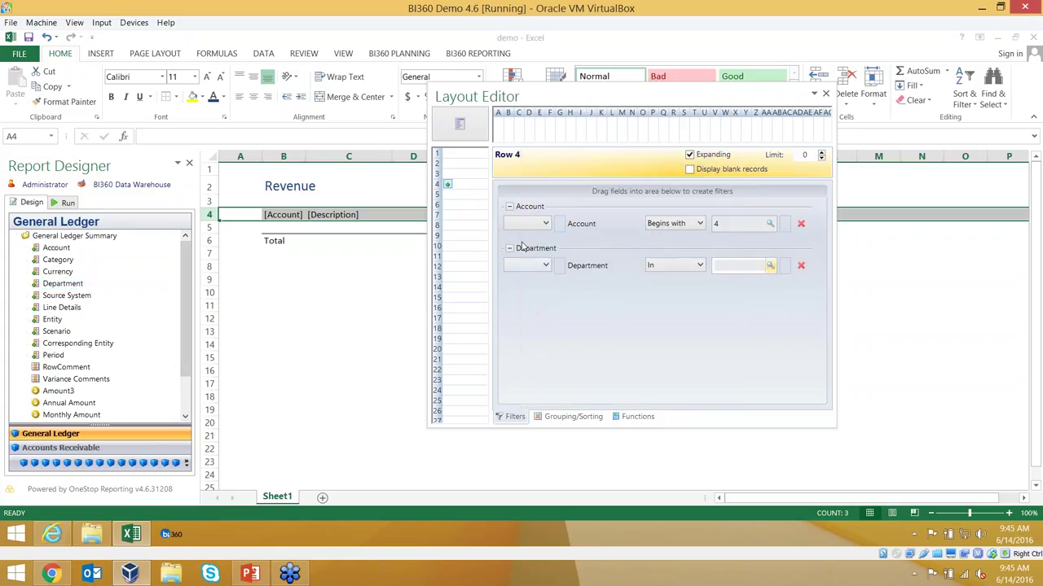
click(801, 267)
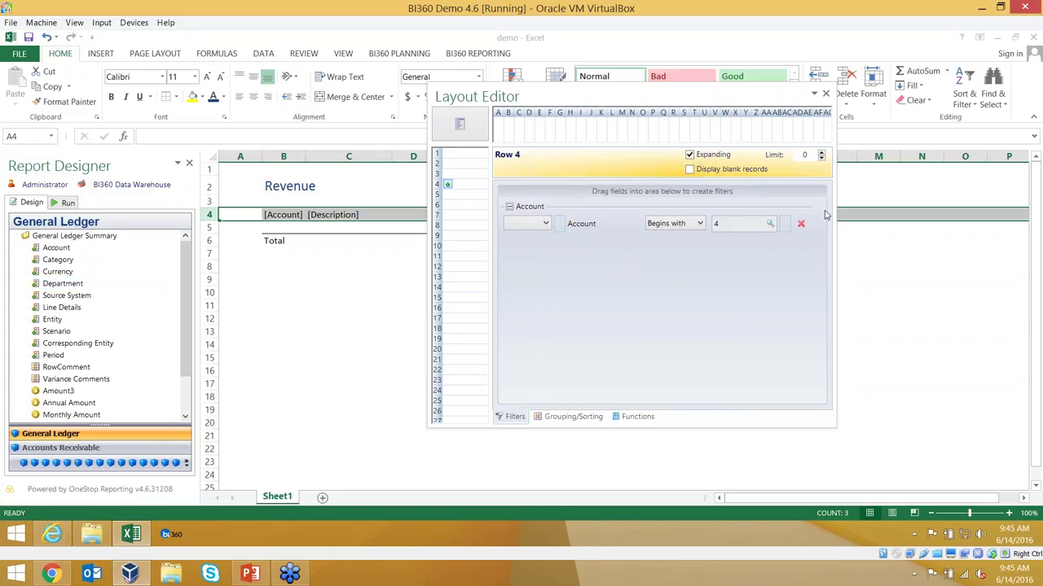
Step: Close the Layout Editor, run the Revenue report and highlight the account rows it returns
click(826, 94)
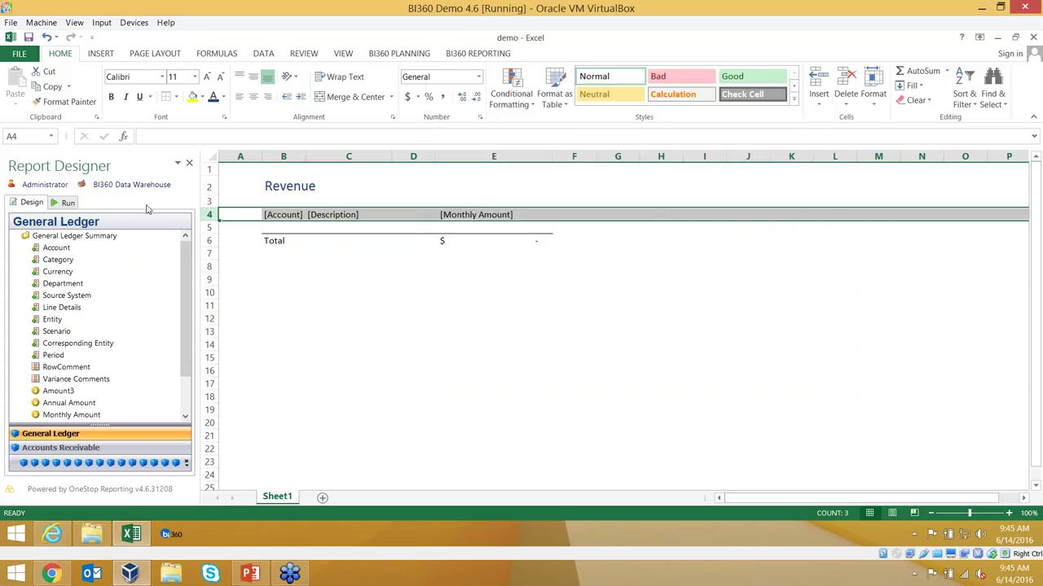
click(67, 203)
click(146, 439)
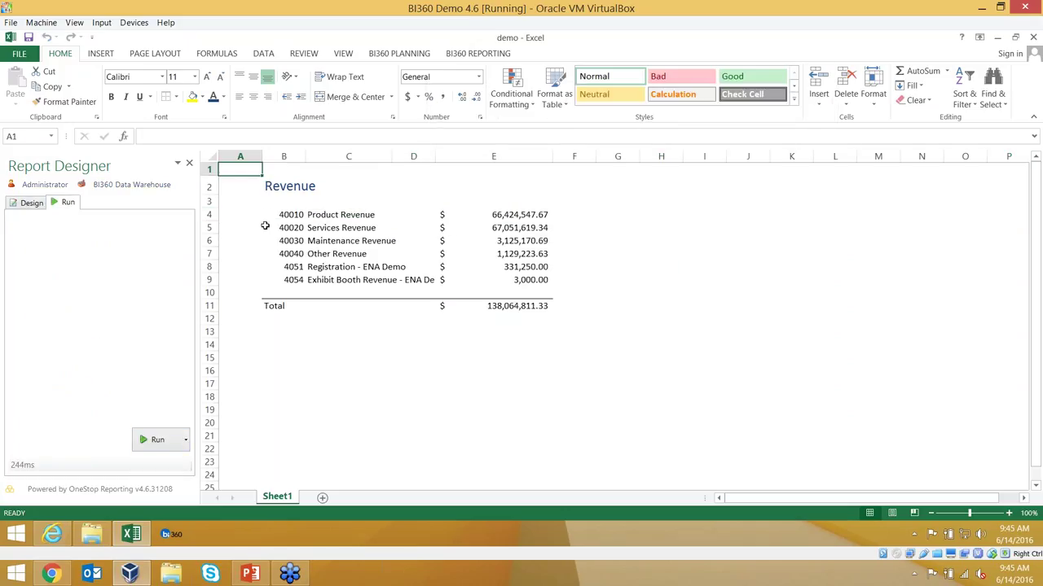
drag(209, 214, 210, 279)
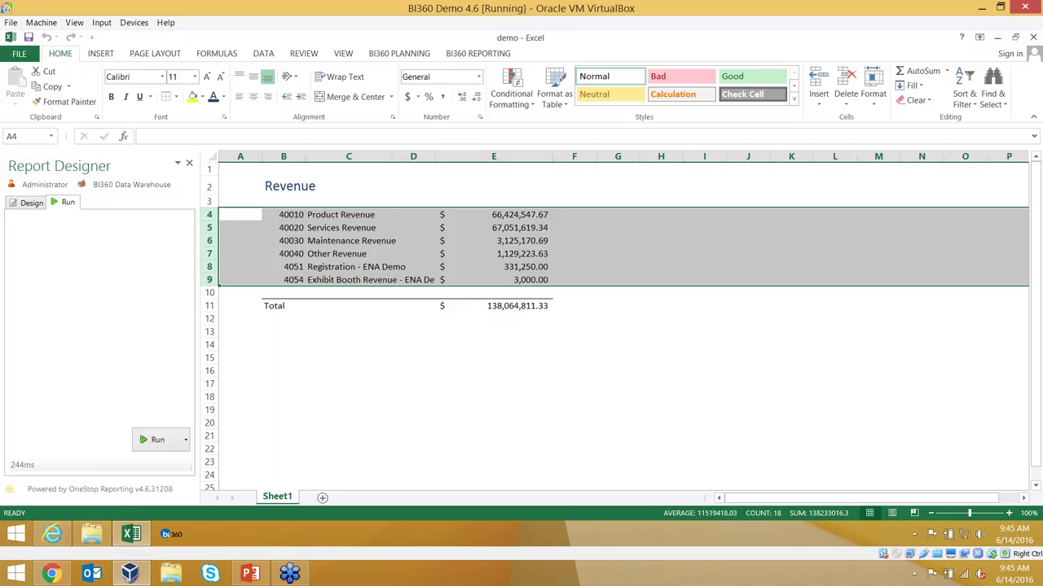
Step: Return to the report design, copy the Revenue block in rows 2 to 6 to row 8 and title the copy "Expense"
click(18, 203)
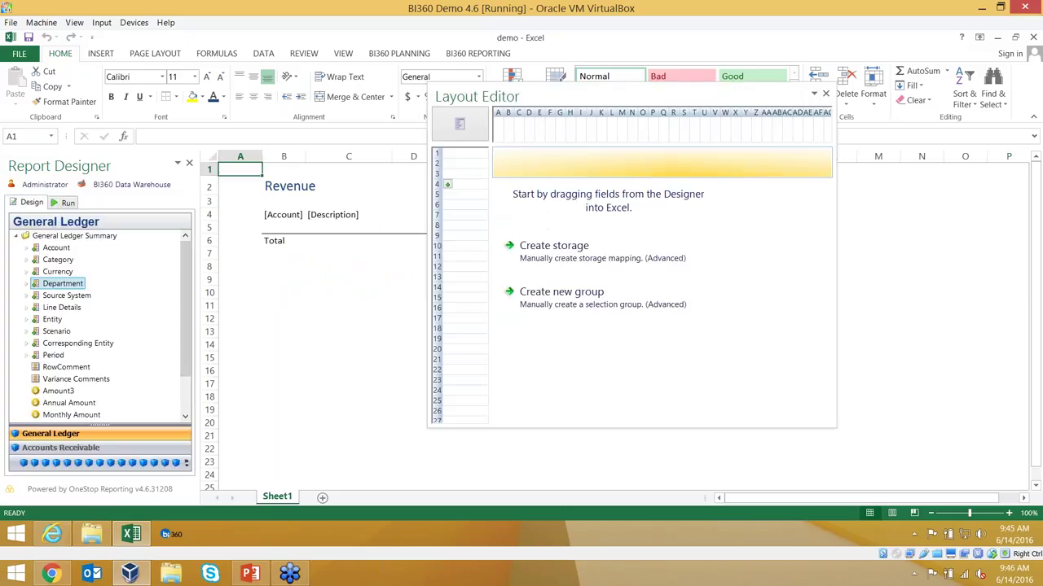
click(825, 93)
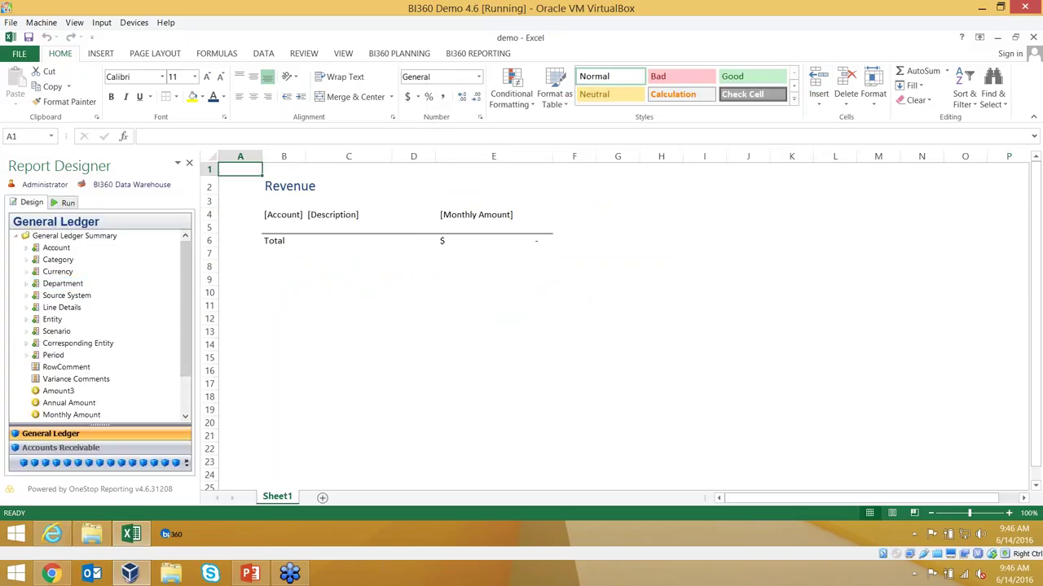
drag(207, 186, 204, 242)
key(ctrl+c)
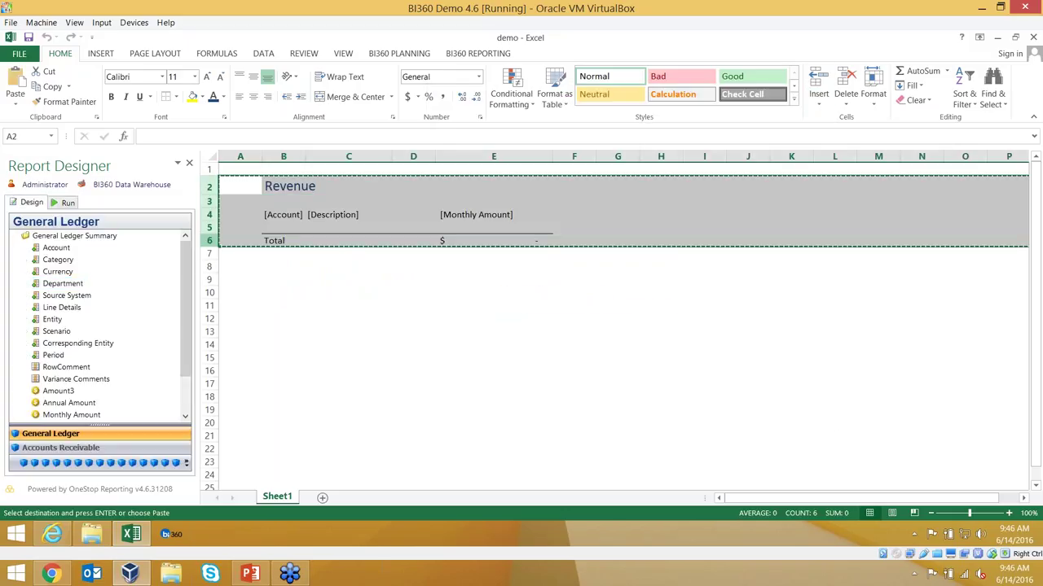
click(210, 270)
key(ctrl+v)
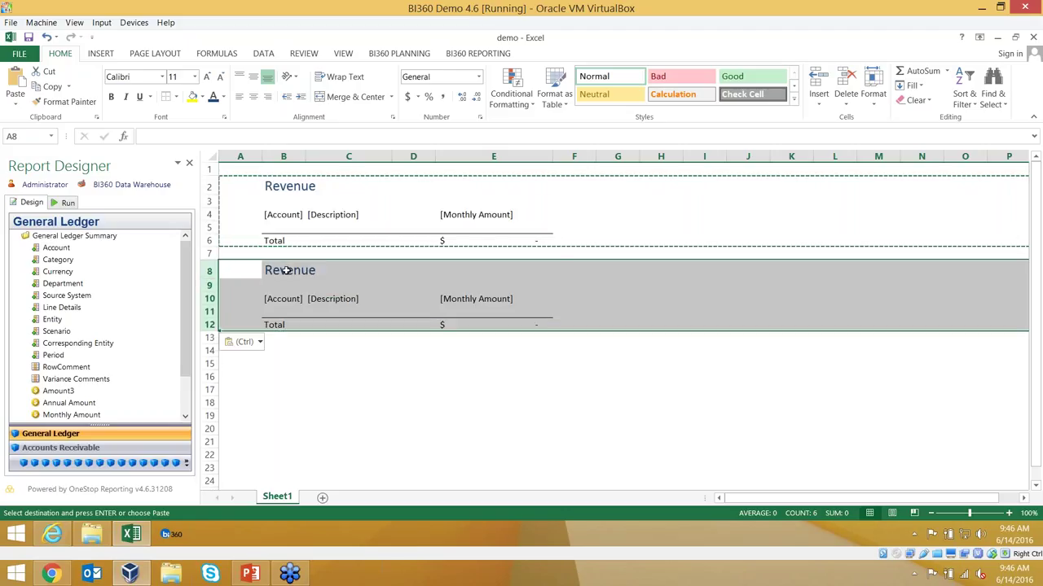
text(Expense)
key(Return)
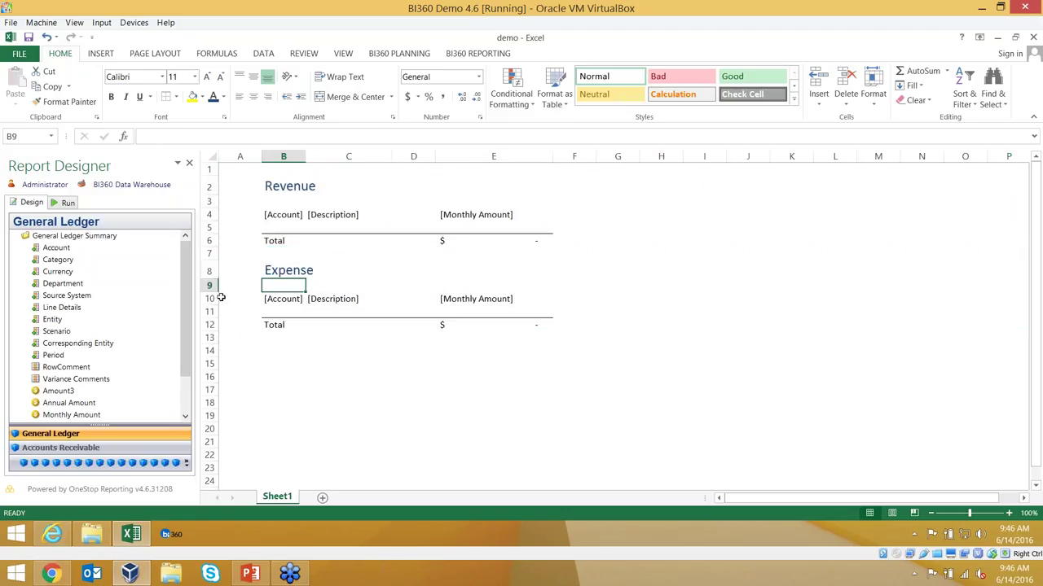
Step: In the Layout Editor, replace row 10's Account filter with an AccountCategory filter set to In 'Expenses', and close the editor
click(209, 298)
click(478, 53)
click(301, 94)
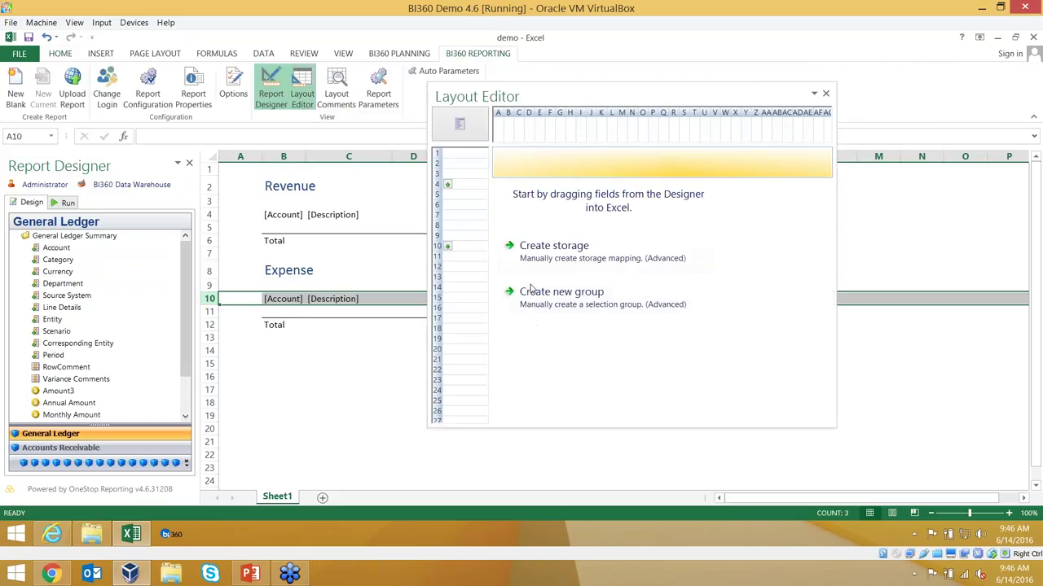
click(448, 247)
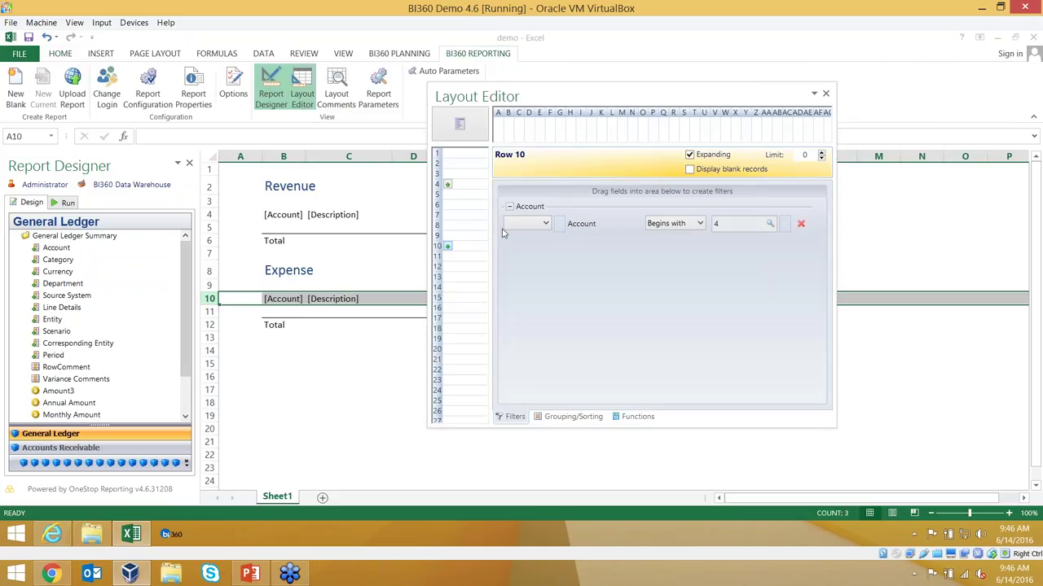
click(26, 248)
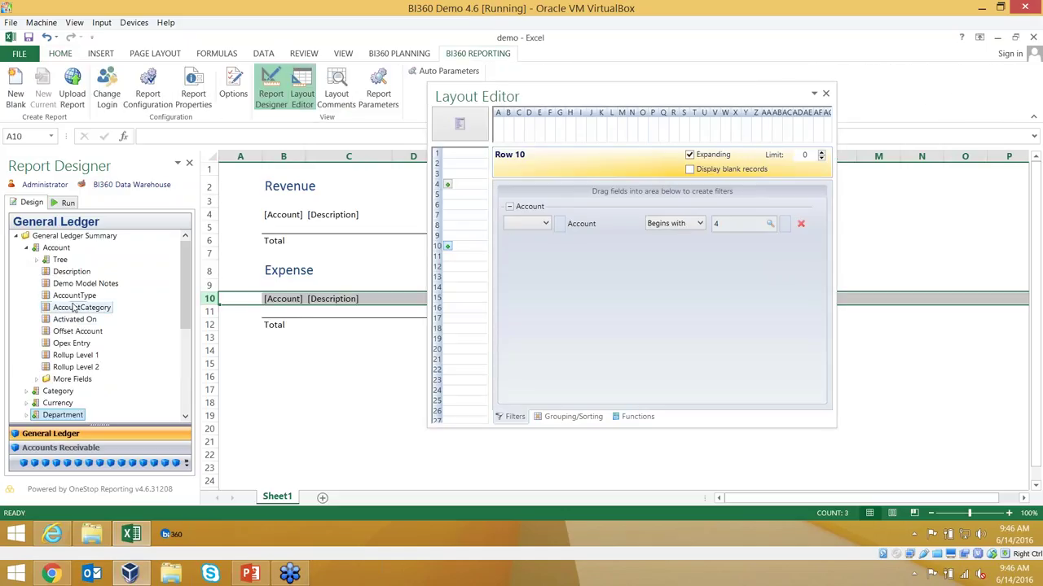
drag(79, 307, 570, 269)
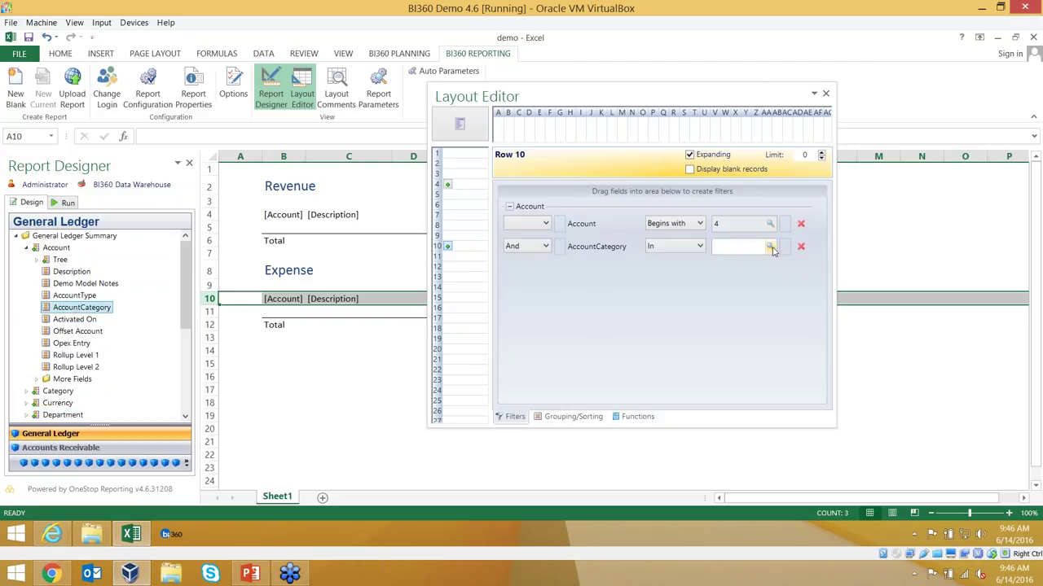
click(769, 246)
click(561, 262)
click(672, 392)
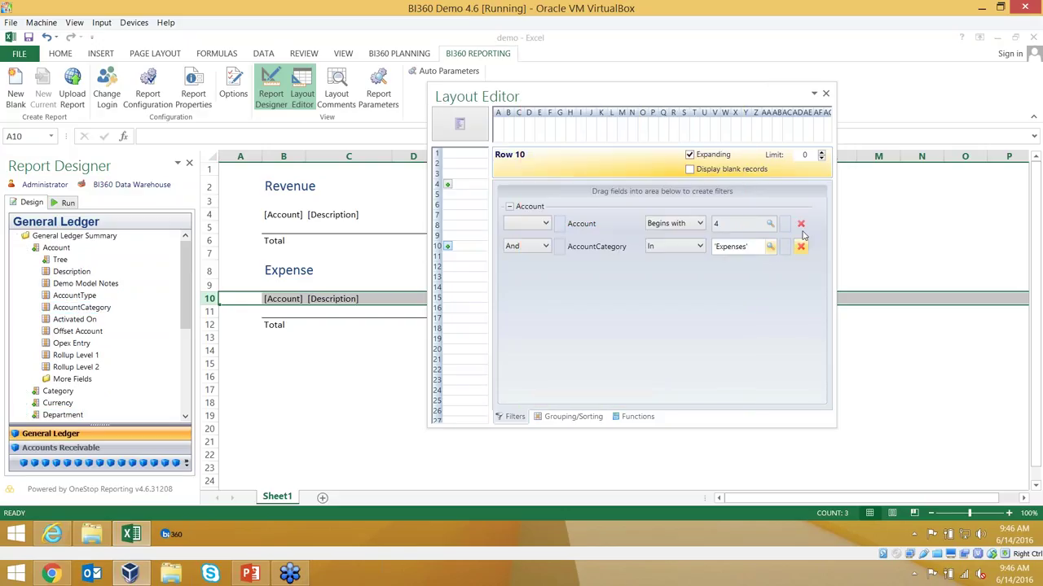
click(801, 223)
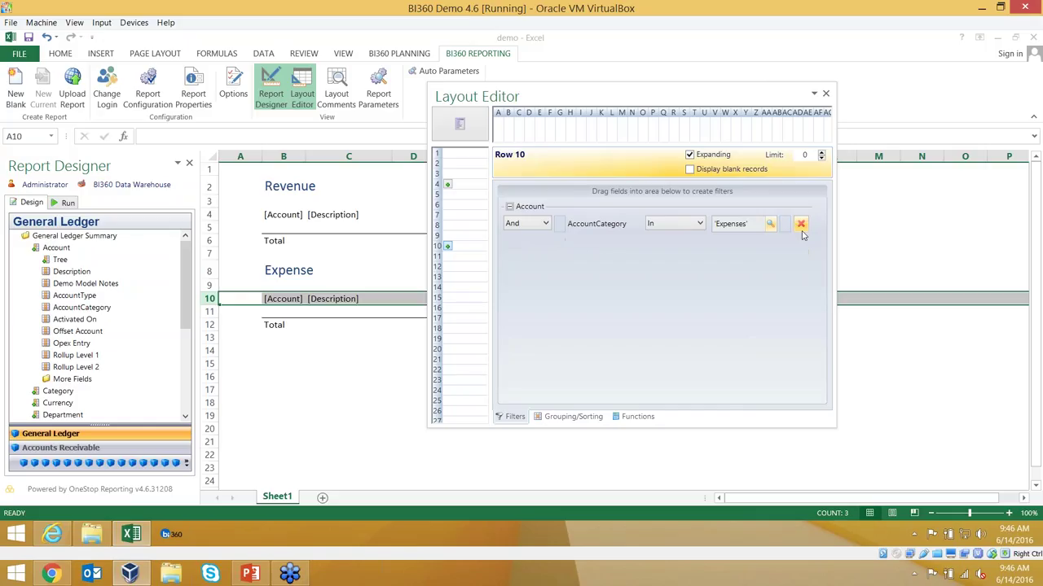
click(825, 96)
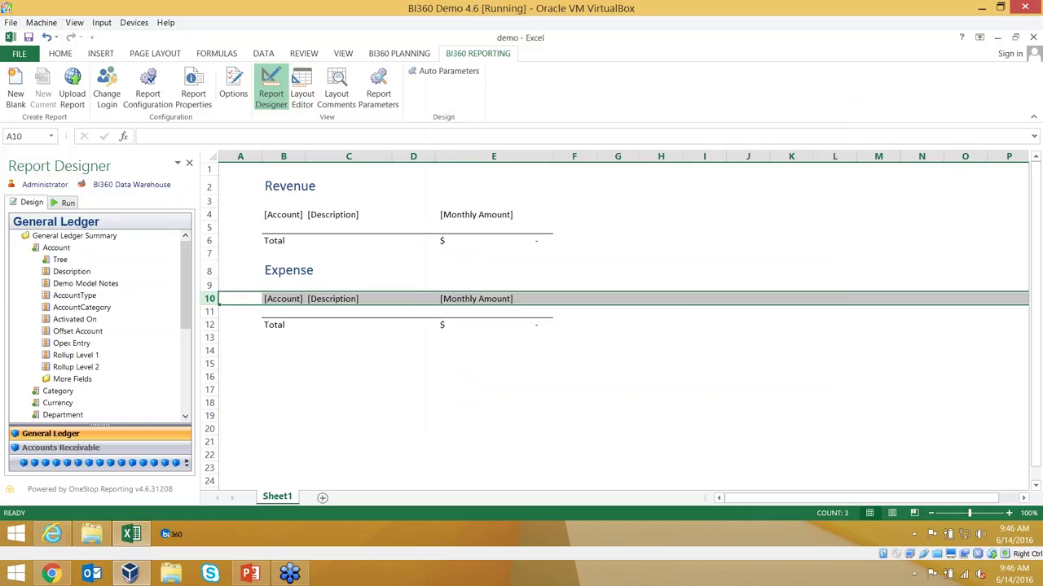
Step: Copy the Expense heading's formatting to B14 below the Expense total and label it "Net Income"
click(301, 270)
key(ctrl+c)
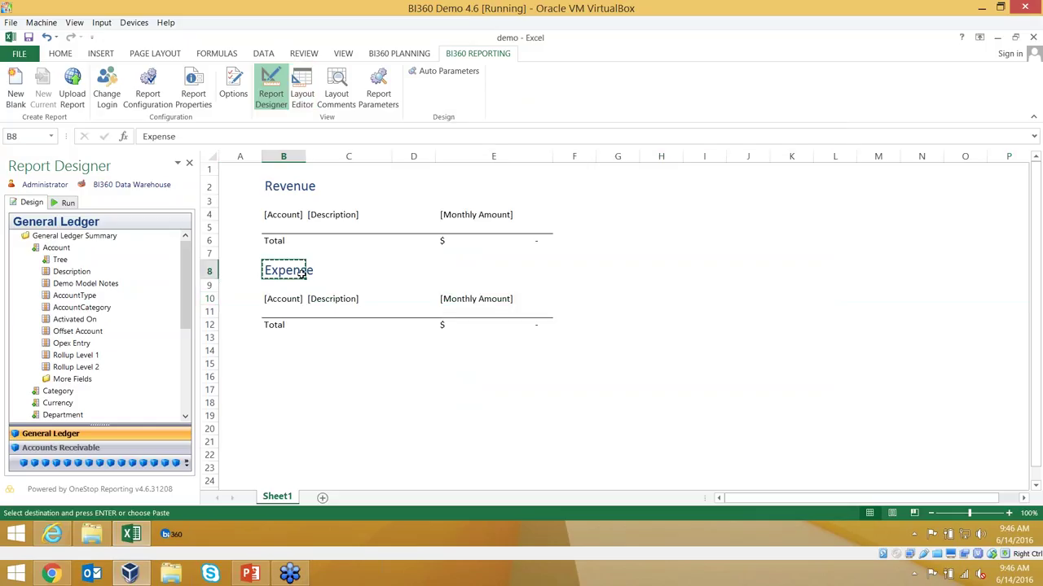
click(279, 355)
key(ctrl+v)
key(Escape)
text(Net Income)
Step: Enter a Net Income formula in E14 subtracting the Expense total in E12 from the Revenue total in E6, and run the report
click(493, 355)
text(=)
click(477, 242)
text(-)
click(477, 324)
key(Return)
click(68, 203)
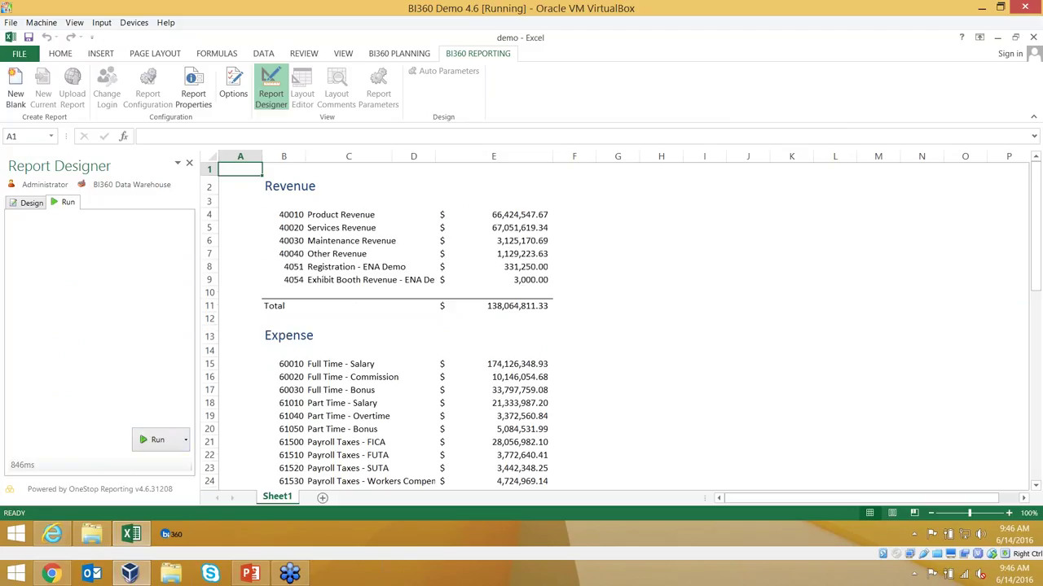
Step: Review the report down to Net Income, return to the design and insert two blank rows above the Revenue heading, closing the Layout Editor
scroll(369, 248, down, 12)
scroll(369, 248, down, 3)
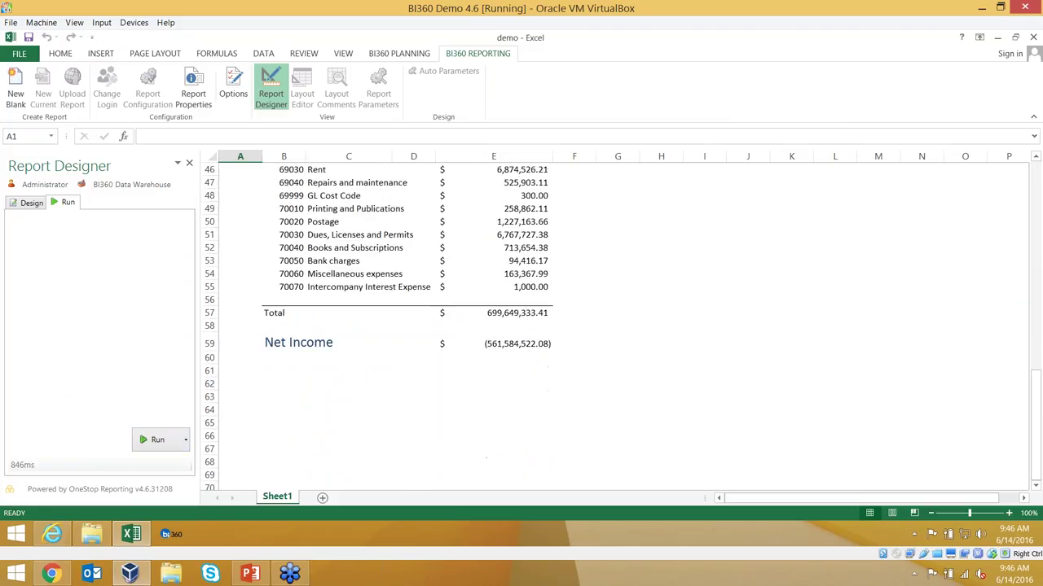
scroll(554, 266, up, 15)
click(32, 203)
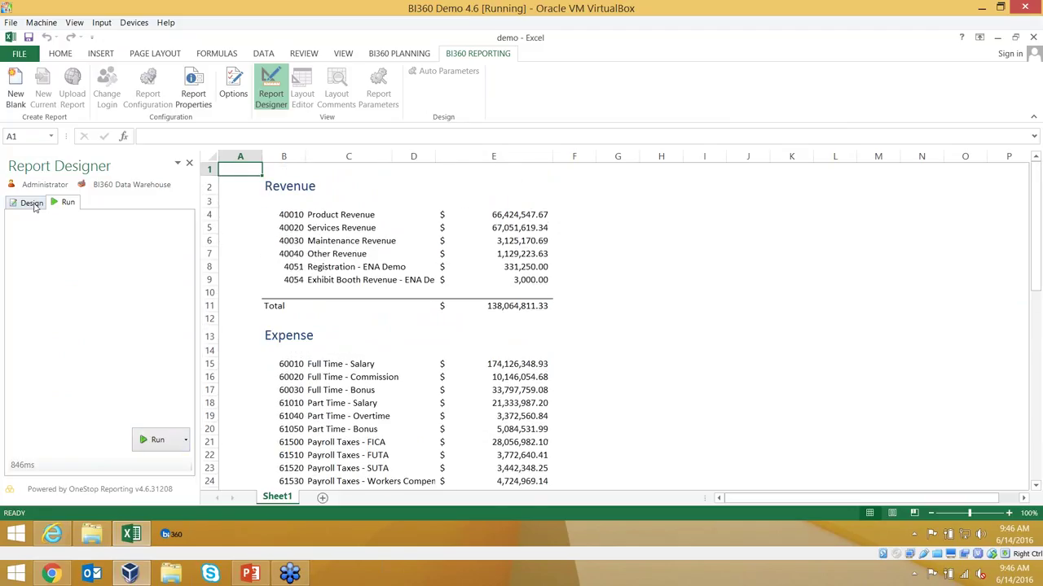
drag(207, 168, 209, 187)
right_click(210, 187)
click(240, 280)
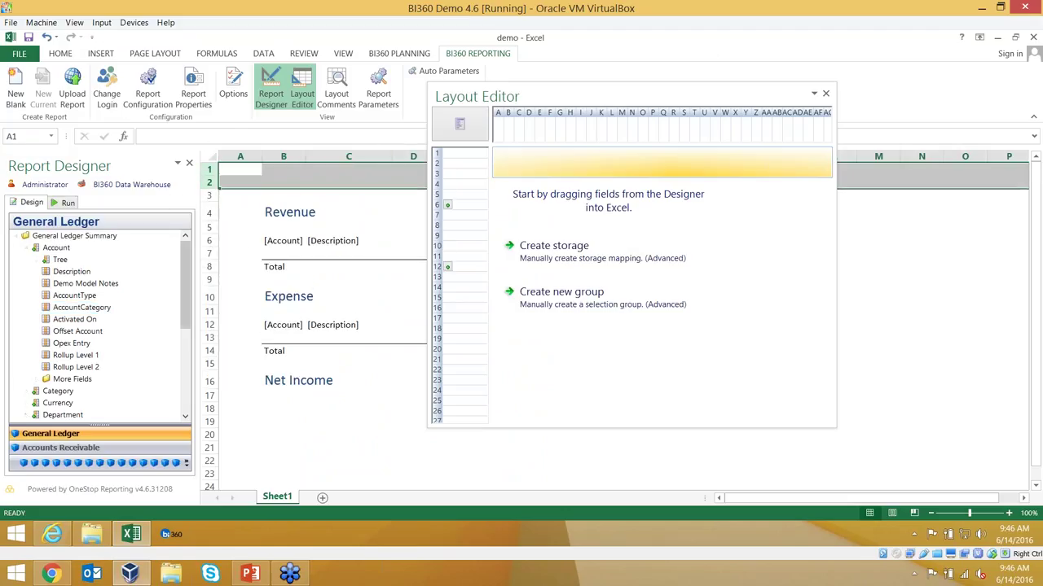
click(825, 93)
click(471, 194)
click(473, 180)
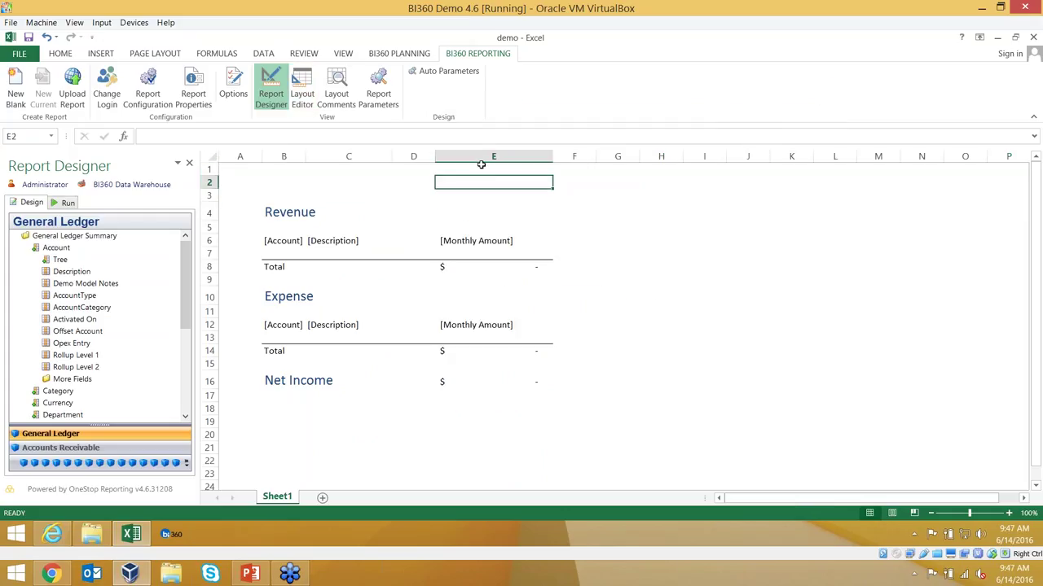
Step: Add the Period dimension as a column group on column E and place the Period End field in E3
drag(489, 156, 774, 150)
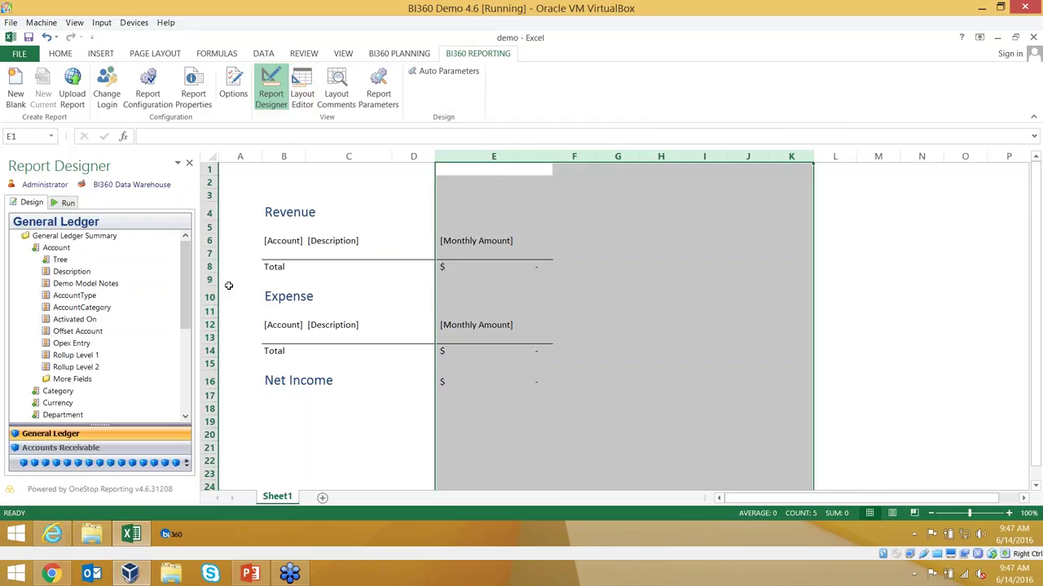
click(25, 247)
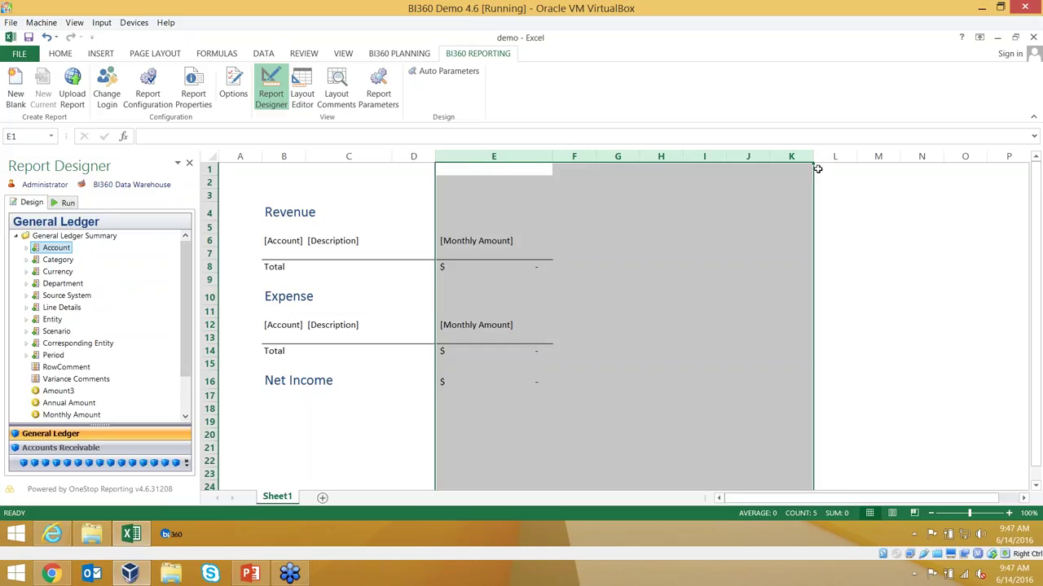
drag(53, 356, 494, 195)
click(506, 296)
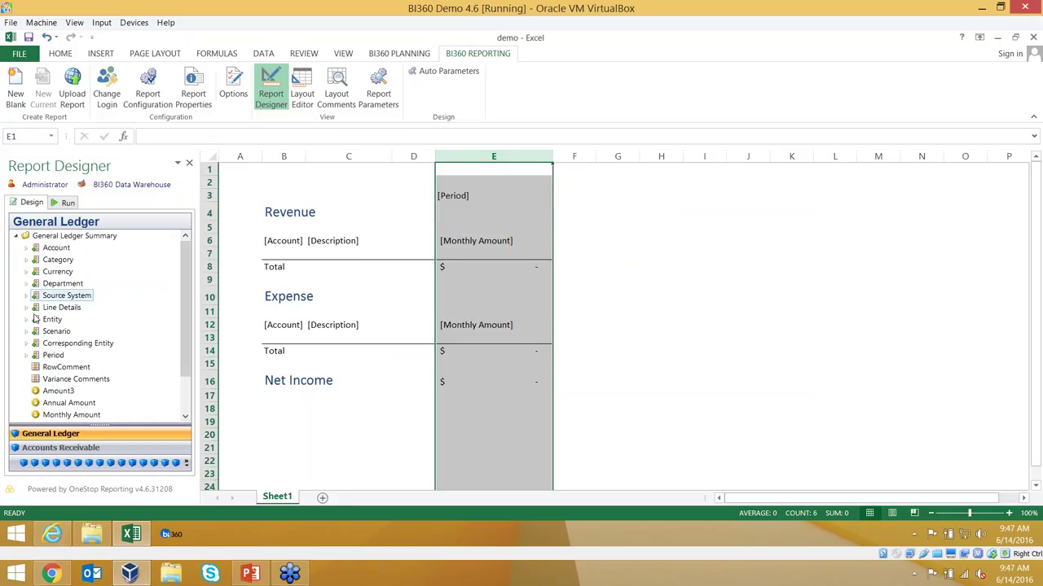
click(26, 355)
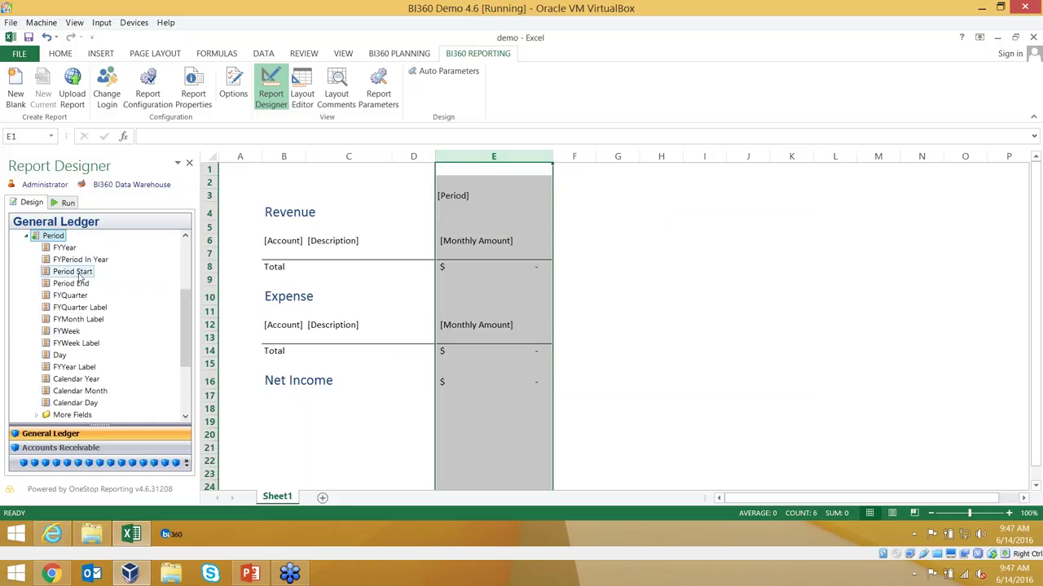
drag(493, 205, 492, 195)
Step: Center the Period End cell E3 and give it the custom number format MMM YYYY
click(60, 53)
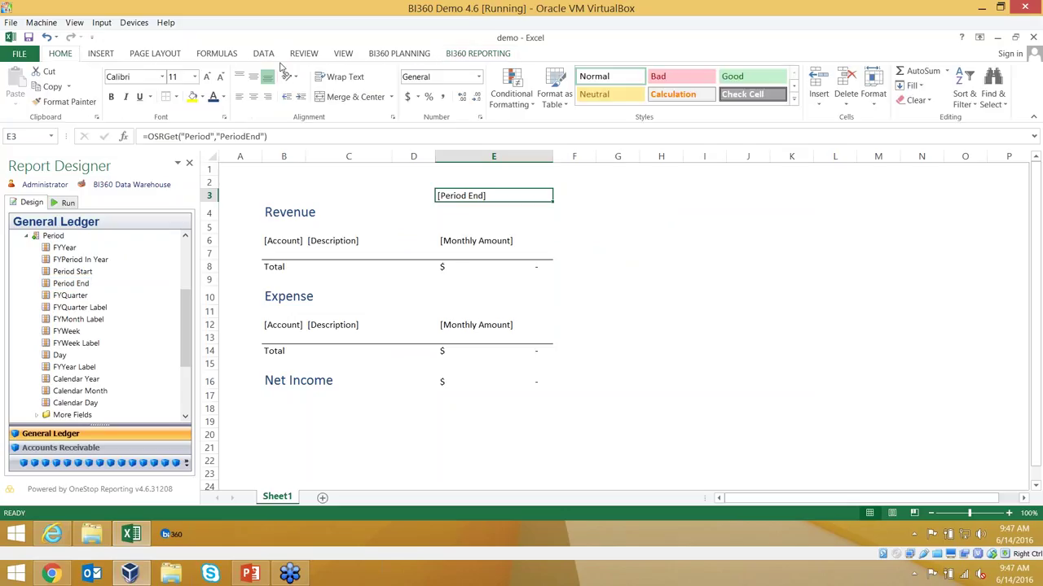
click(253, 97)
right_click(510, 197)
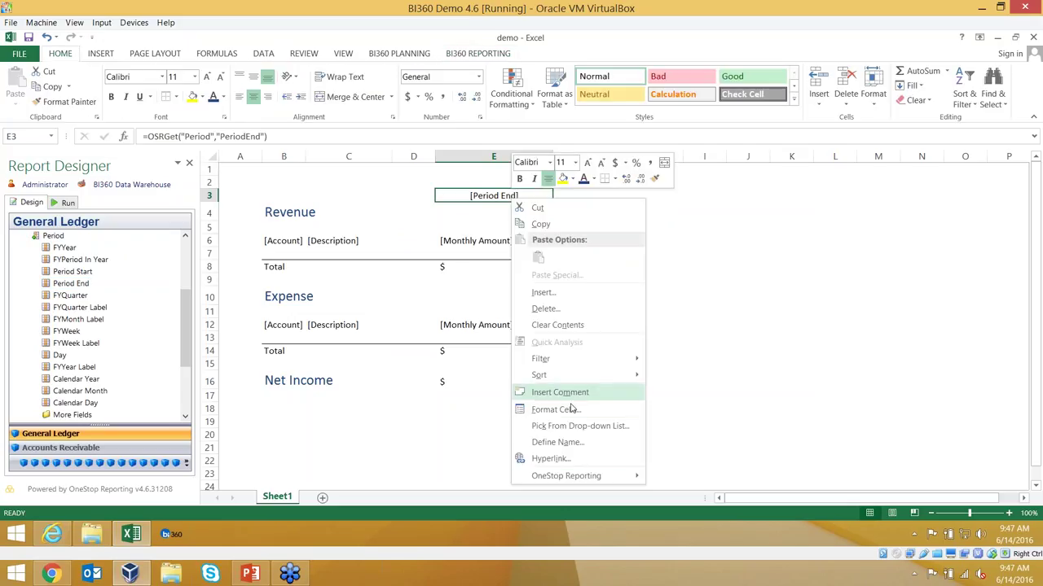
click(569, 410)
click(414, 360)
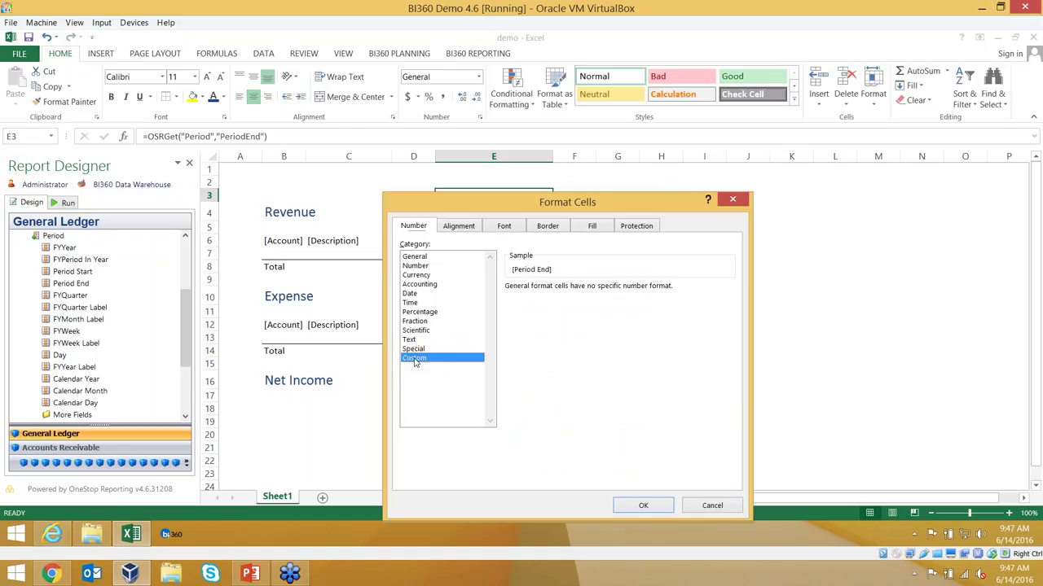
click(542, 298)
key(BackSpace)
key(BackSpace)
key(BackSpace)
key(BackSpace)
text(MMM YYYY)
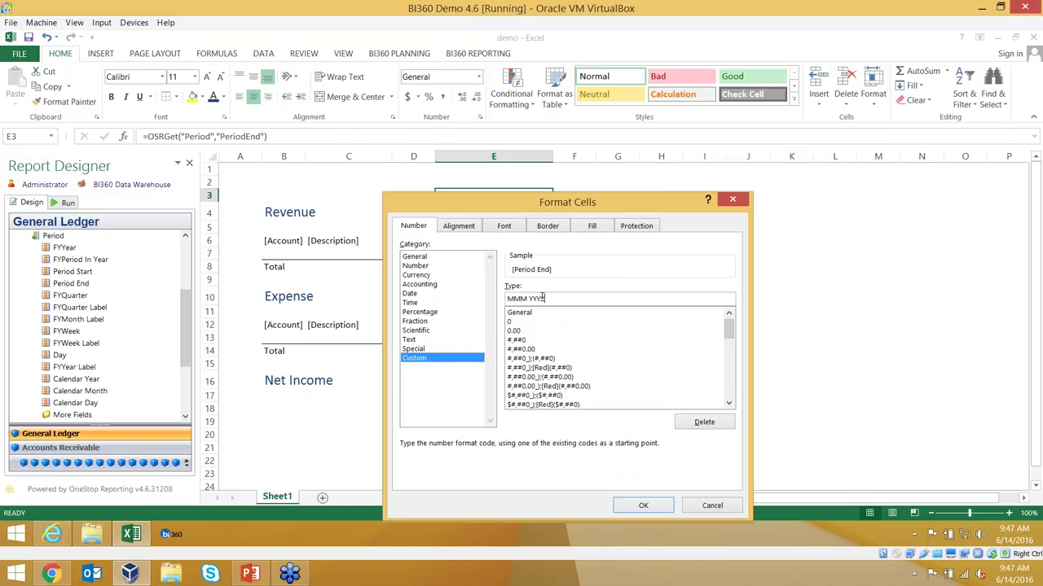
key(Return)
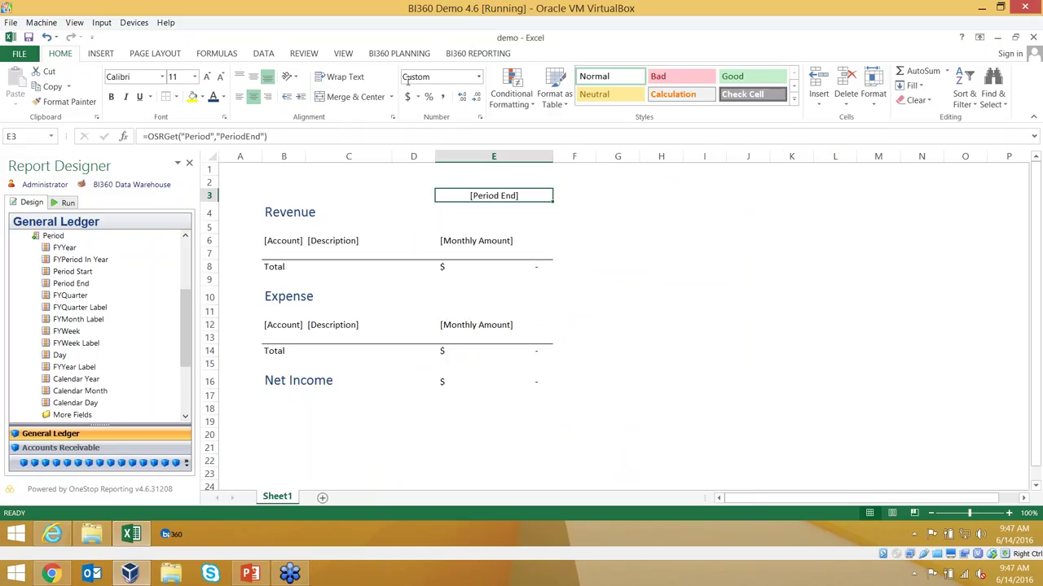
click(466, 54)
click(302, 94)
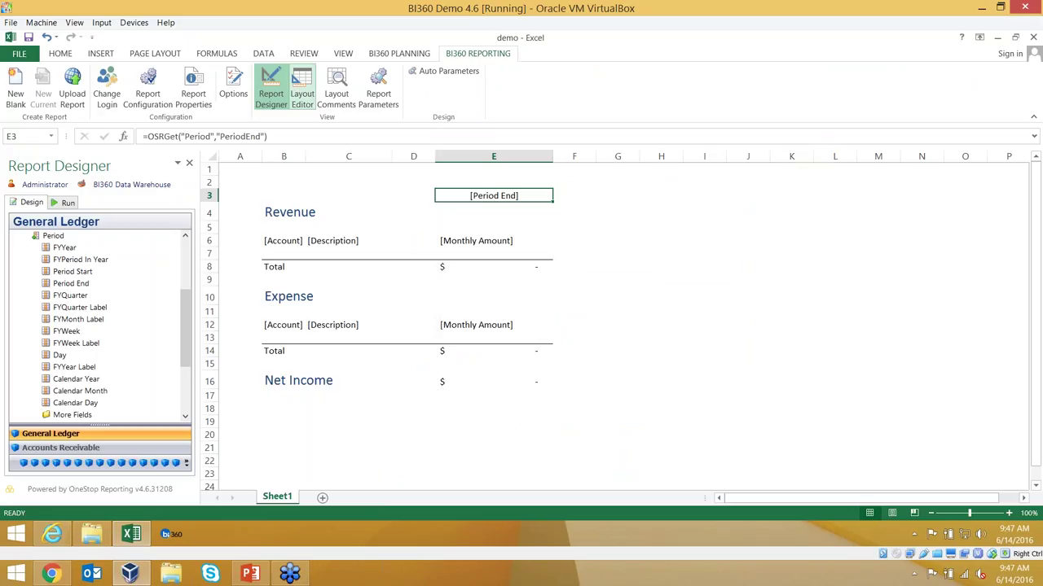
click(540, 122)
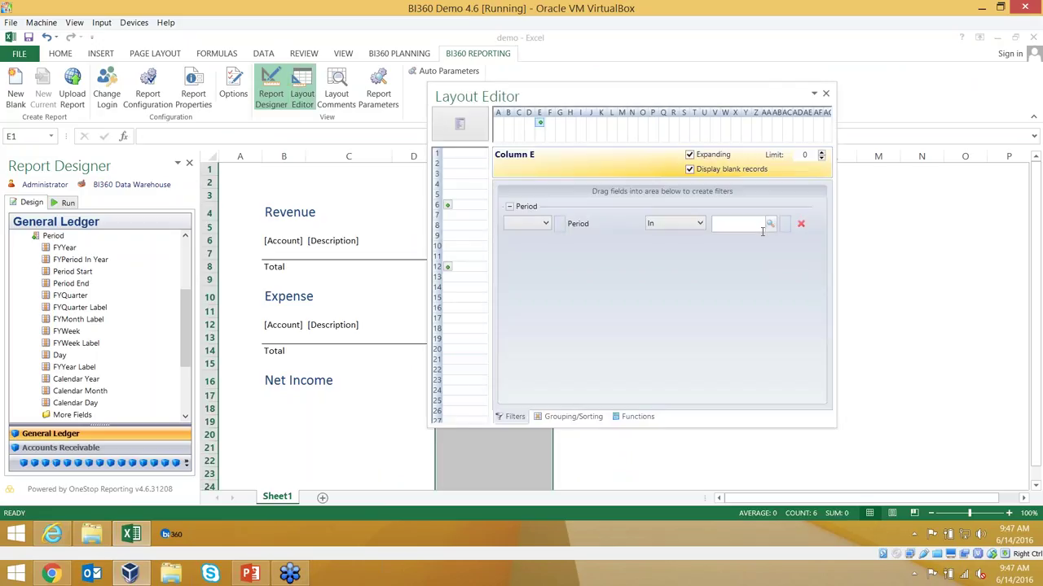
click(768, 230)
click(584, 140)
click(616, 302)
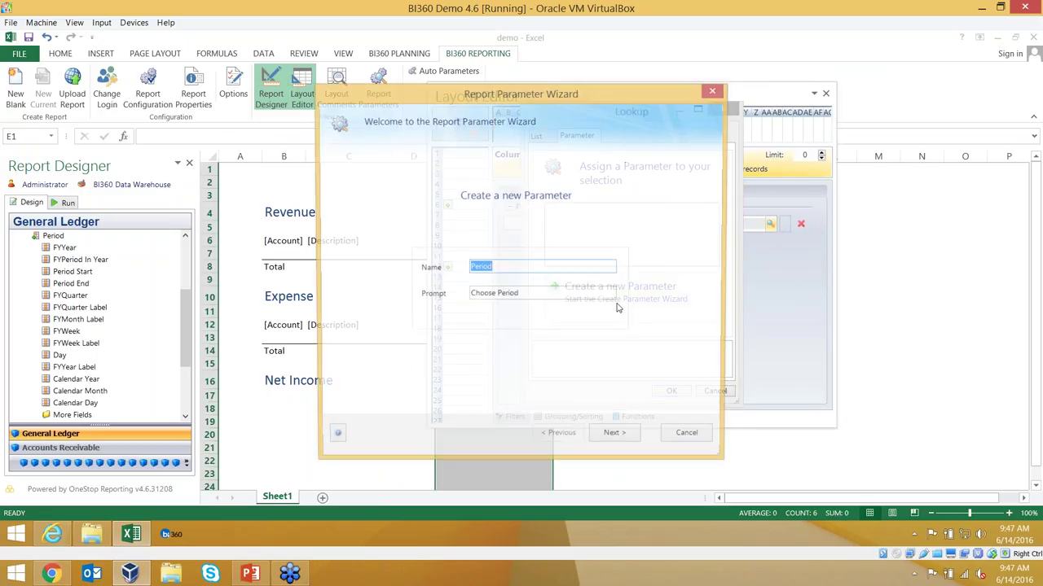
click(617, 438)
click(618, 439)
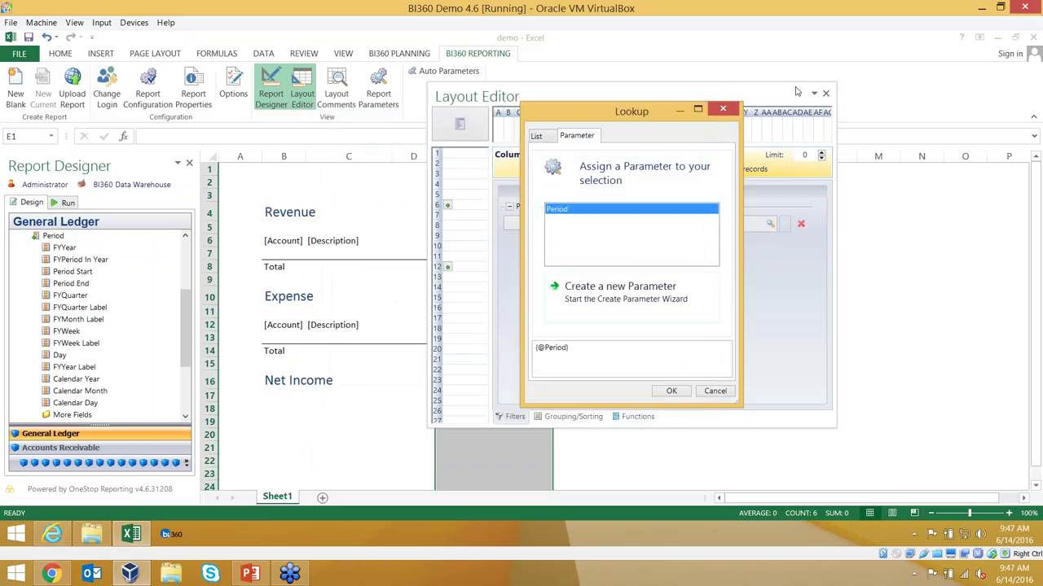
click(671, 391)
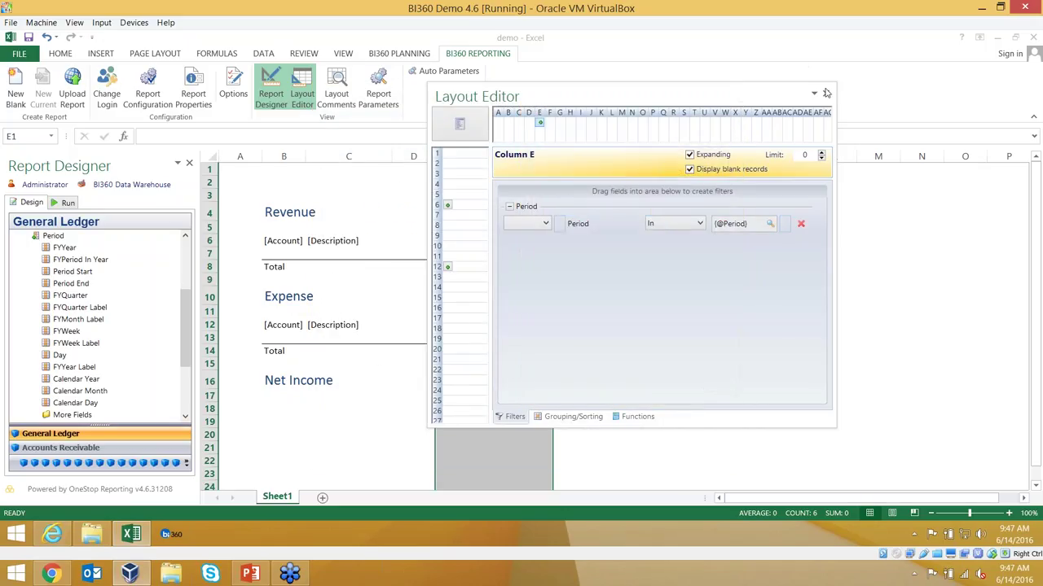
click(826, 93)
Step: Run the report for period 201505 and return to the report design
click(71, 204)
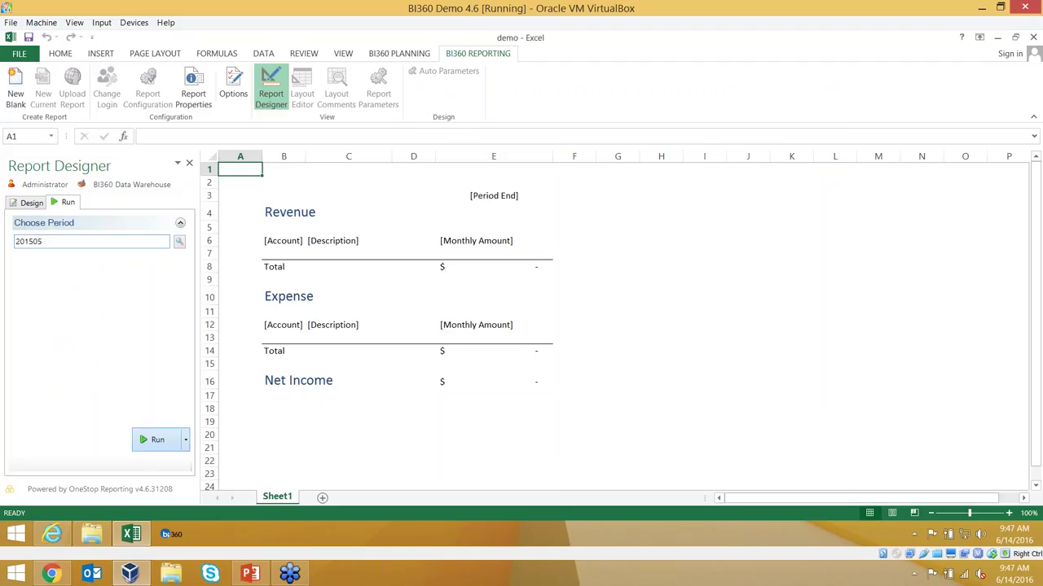
click(153, 443)
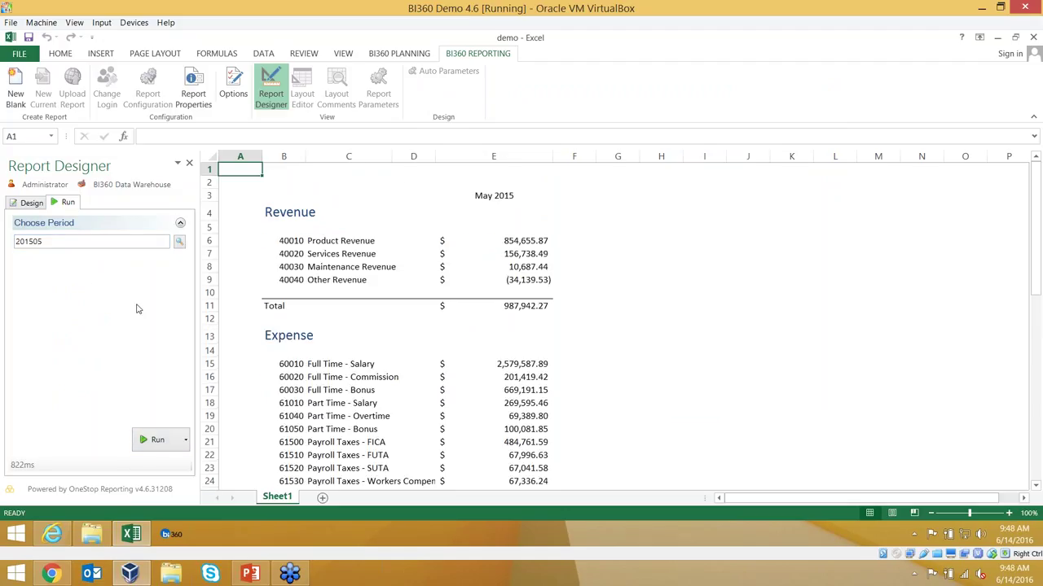
click(33, 207)
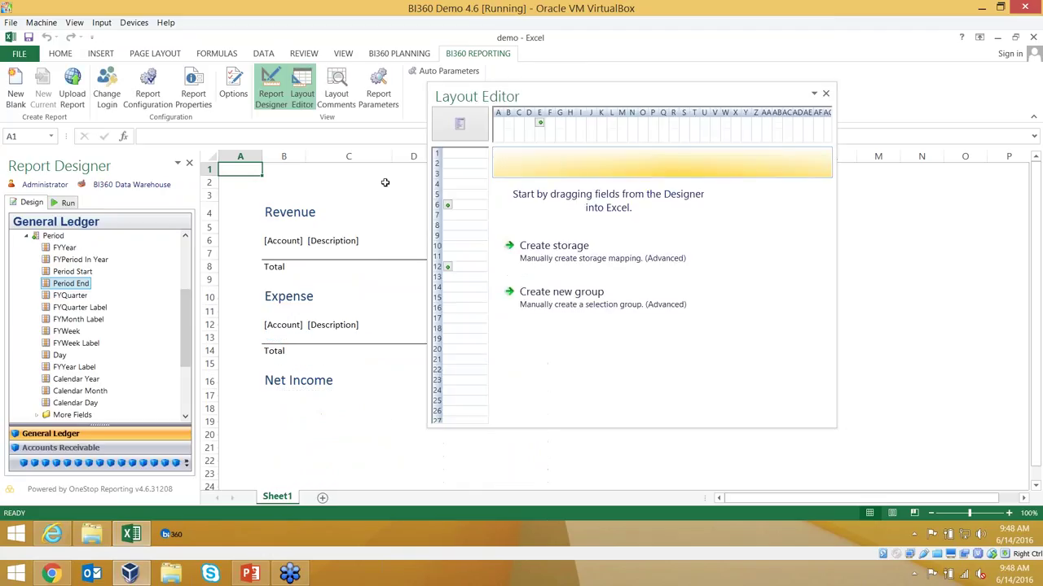
Step: Move the Layout Editor clear of column E and add an Entity filter to the sheet filters
drag(554, 89, 673, 90)
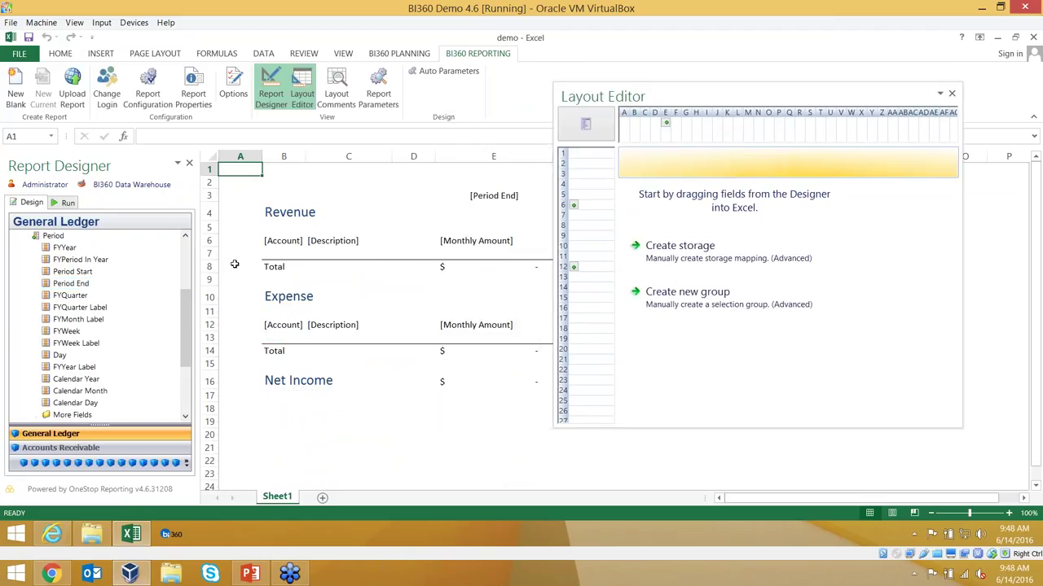
click(492, 156)
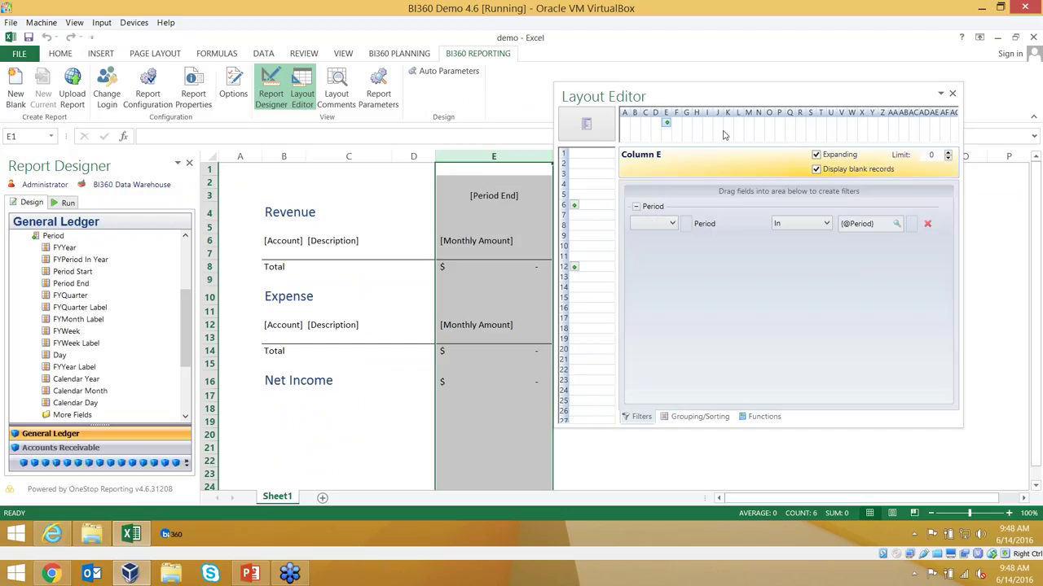
click(607, 122)
click(35, 235)
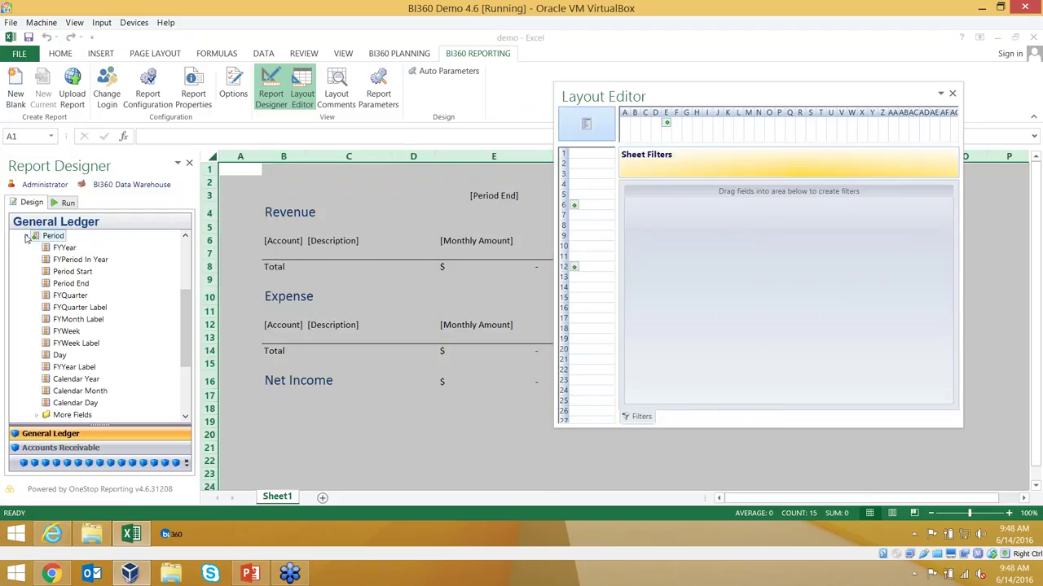
drag(52, 271, 748, 259)
Step: Assign a new Entity parameter based on the tree structure to the sheet filter, with Create sheet per value enabled
click(896, 223)
click(702, 135)
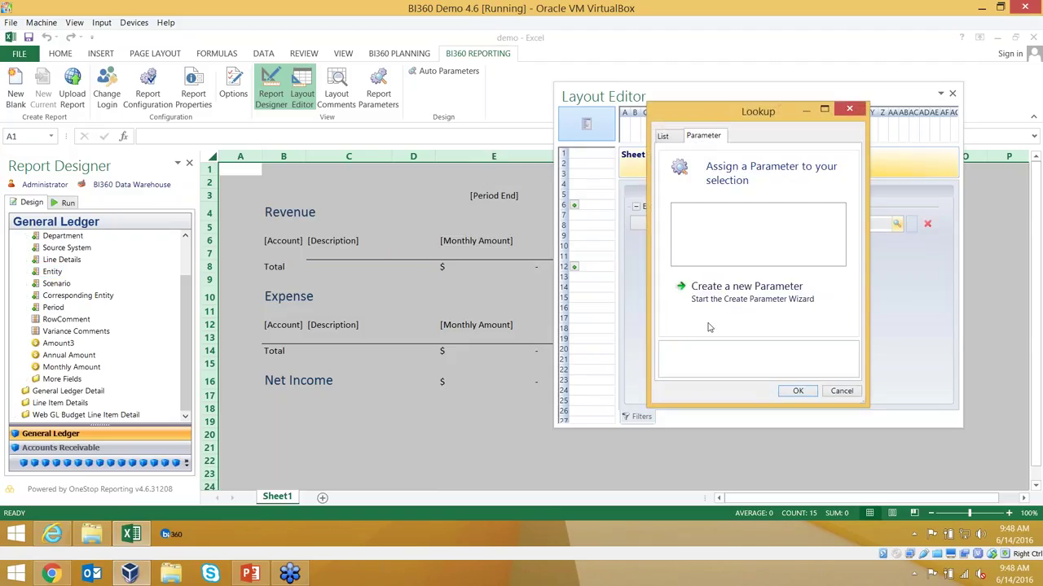
click(747, 288)
click(617, 439)
click(617, 438)
click(558, 438)
click(388, 322)
click(616, 438)
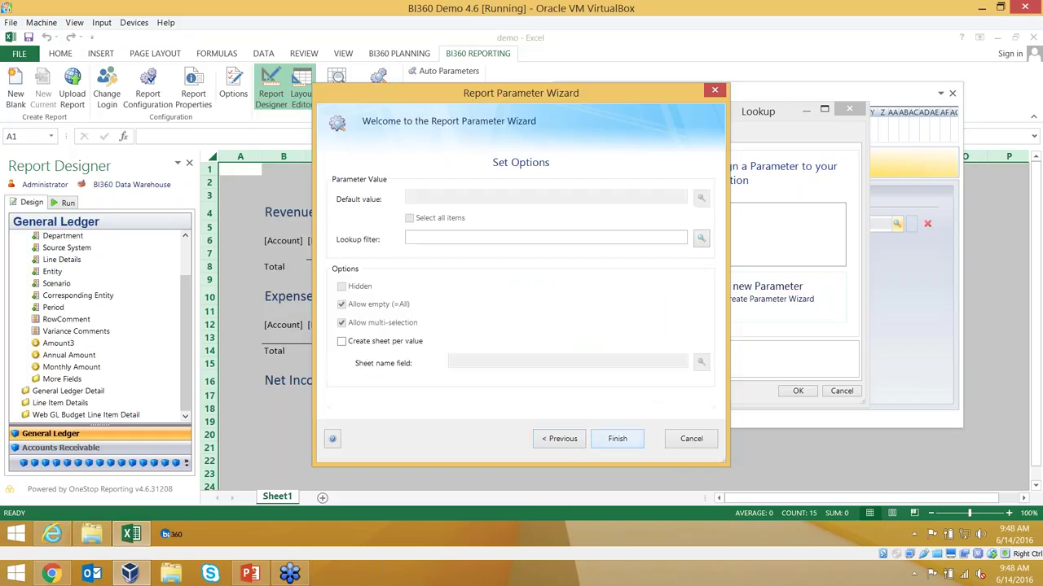
click(411, 342)
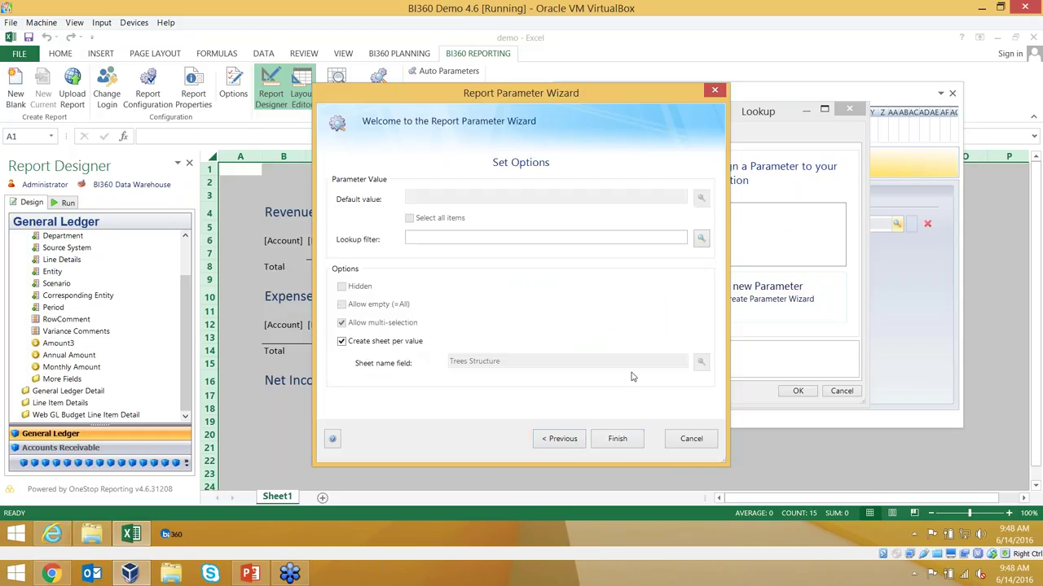
click(609, 447)
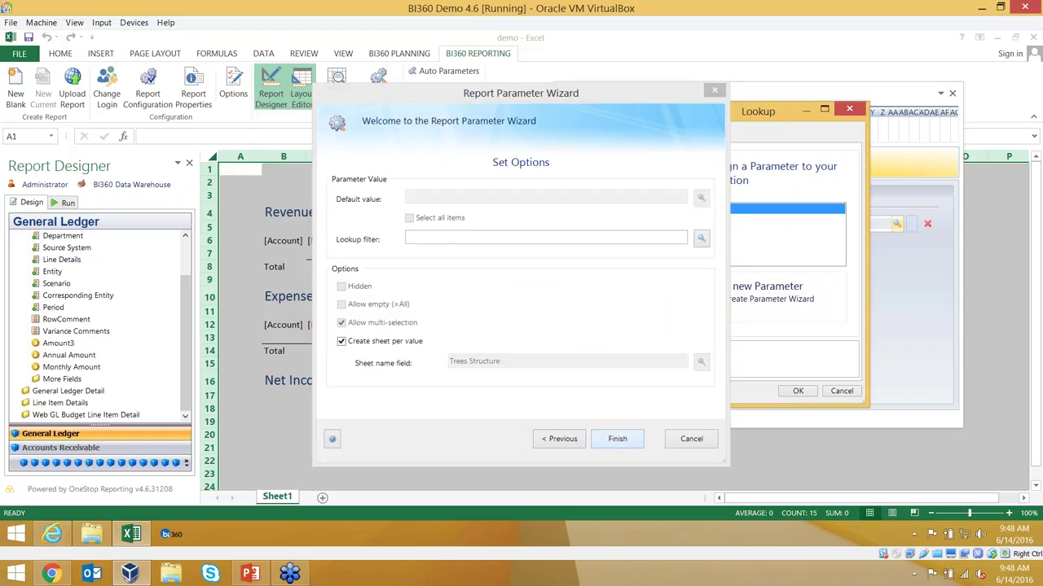
Step: Run the report for period 201505 with GT Western Hemisphere (GTWH) from the Geographical Tree as the entity
click(65, 202)
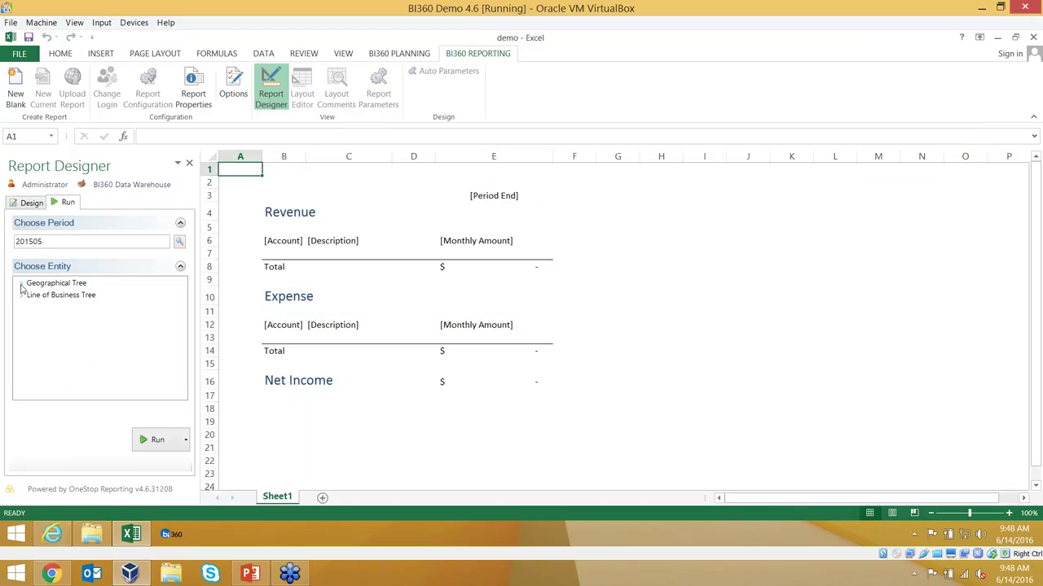
click(21, 283)
click(21, 307)
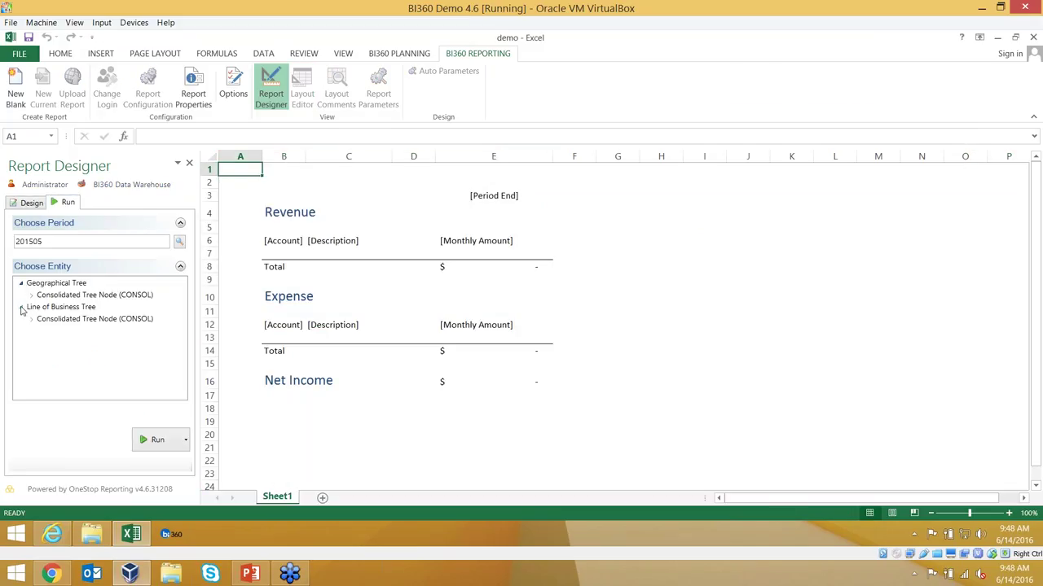
click(81, 295)
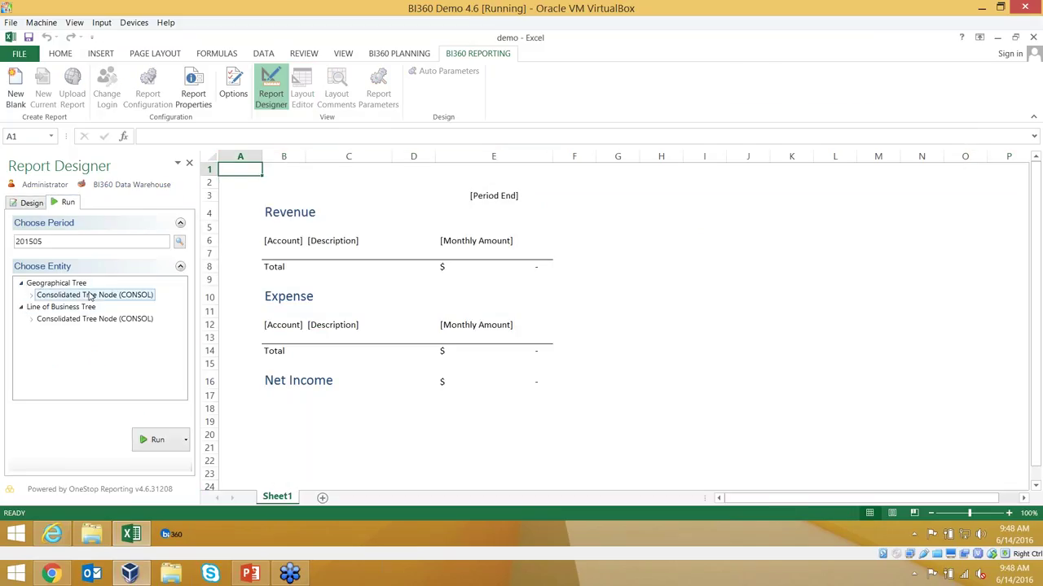
click(31, 295)
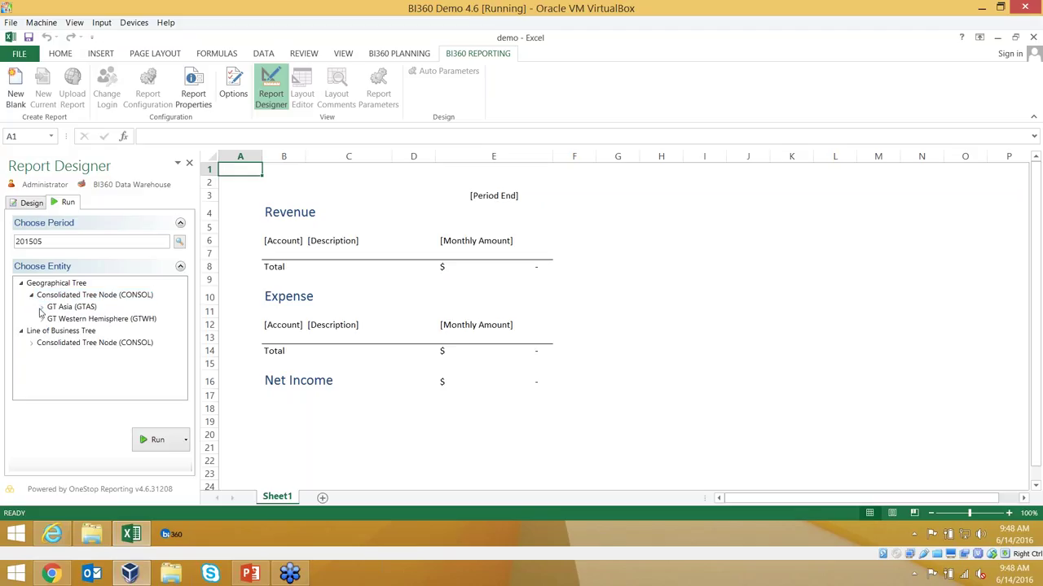
click(41, 307)
click(42, 342)
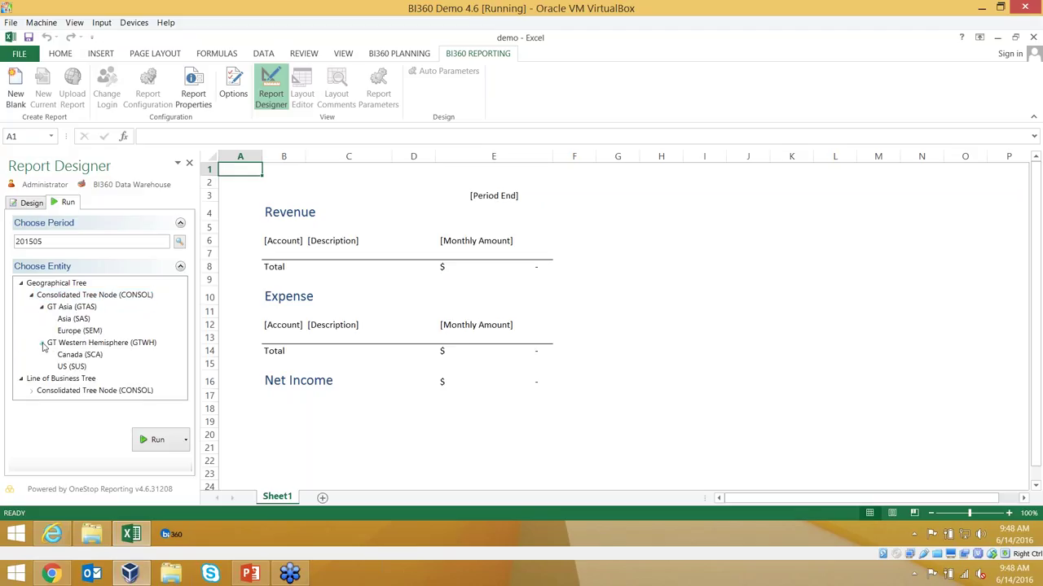
click(102, 344)
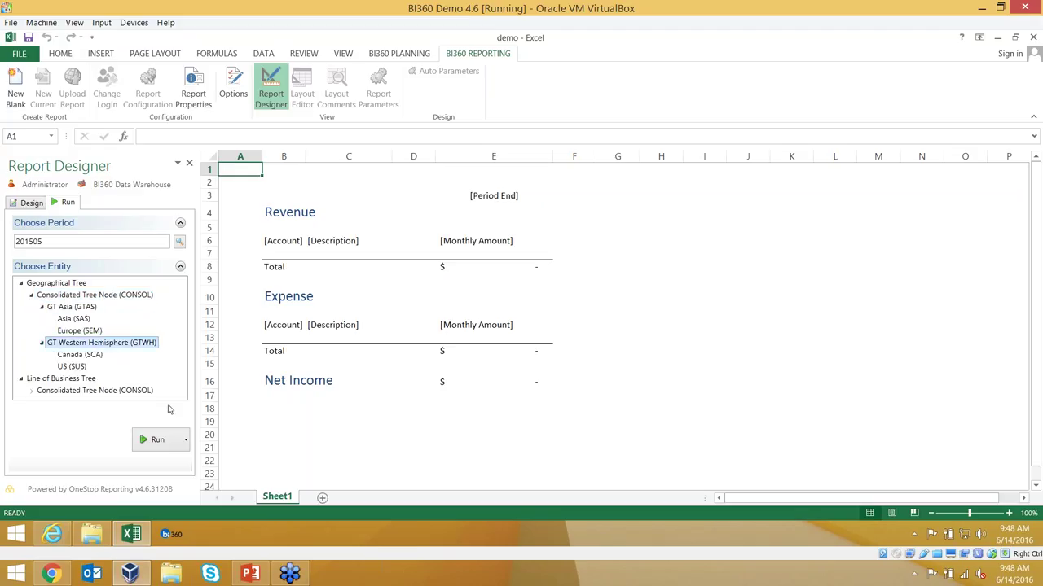
click(157, 440)
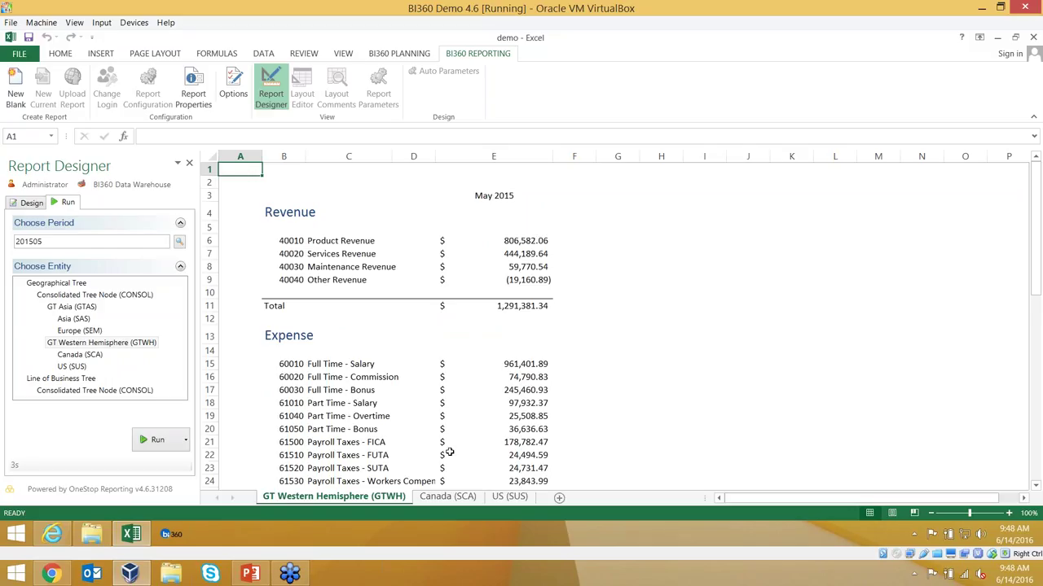
Step: Compare the generated Canada (SCA) and US (SUS) sheets of the income report
click(447, 496)
click(505, 498)
click(447, 497)
click(505, 499)
Step: Run the report for period 201505 with the Geographical Tree's Consolidated Tree Node (CONSOL) as the entity
click(150, 341)
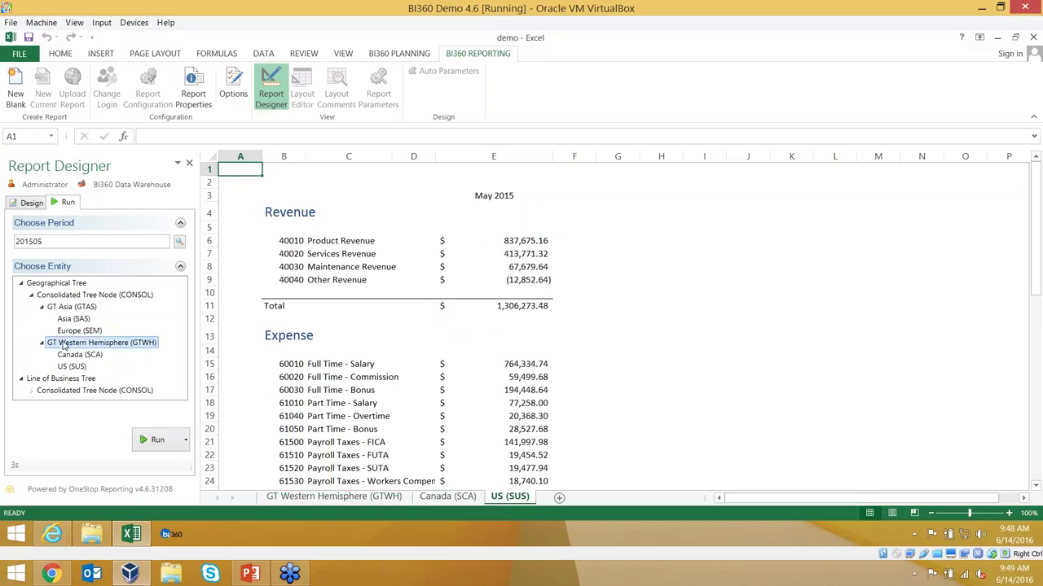
click(82, 308)
click(88, 345)
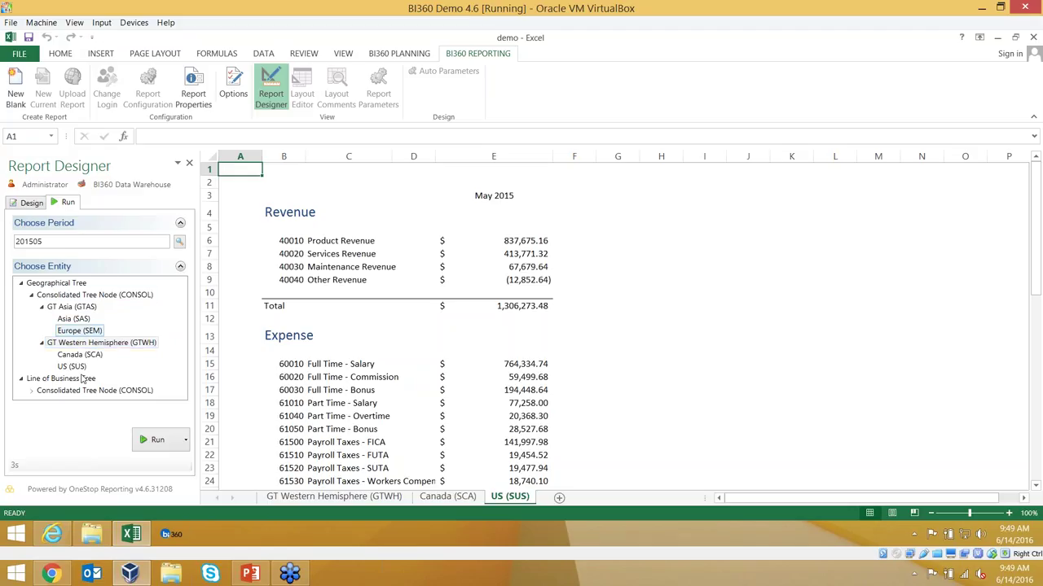
click(96, 297)
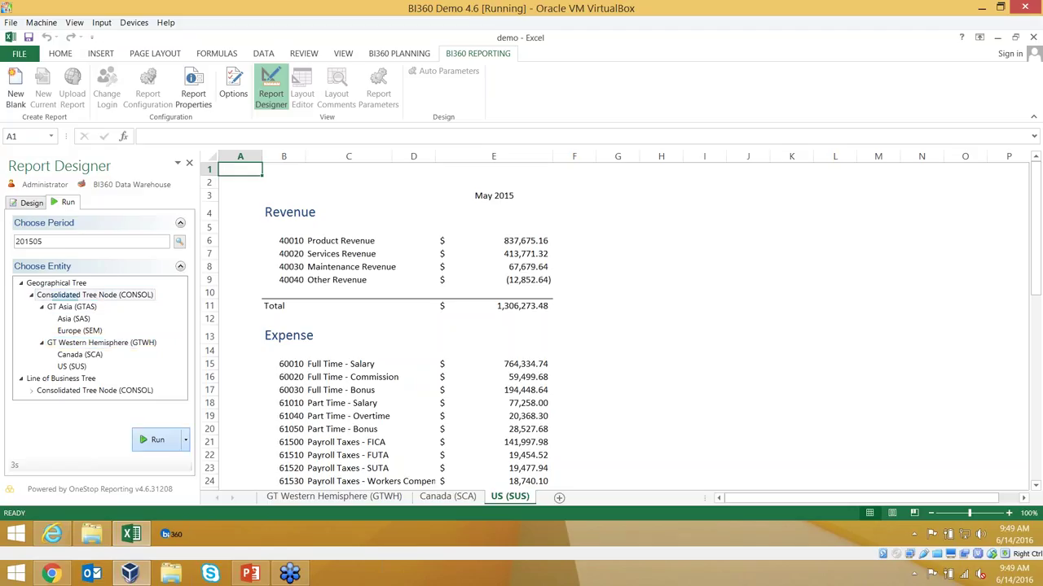
click(157, 441)
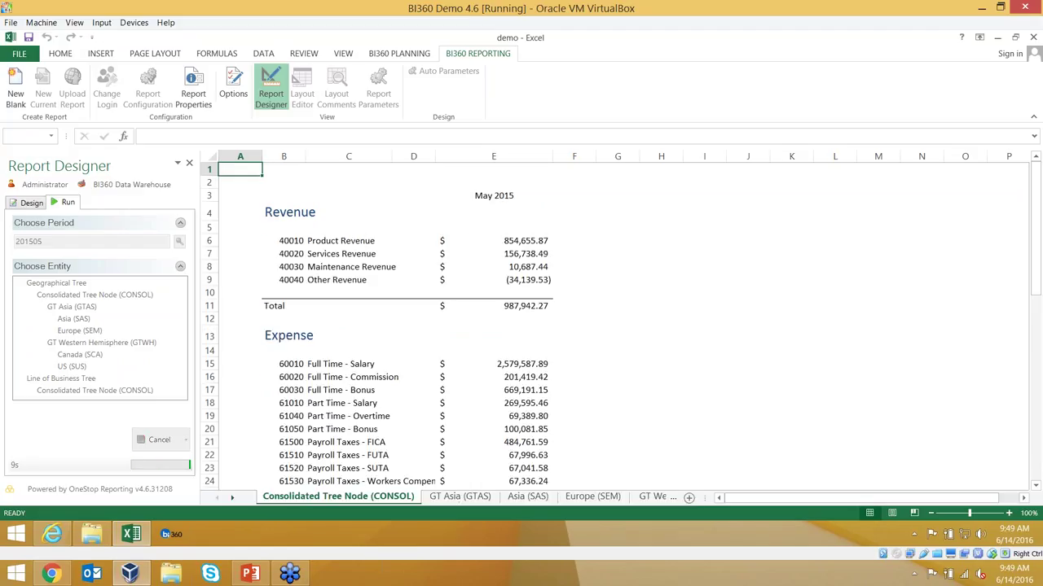
Step: Look through the GT Asia (GTAS) and Asia (SAS) sheets and return to the Consolidated Tree Node (CONSOL) sheet
click(461, 497)
click(528, 497)
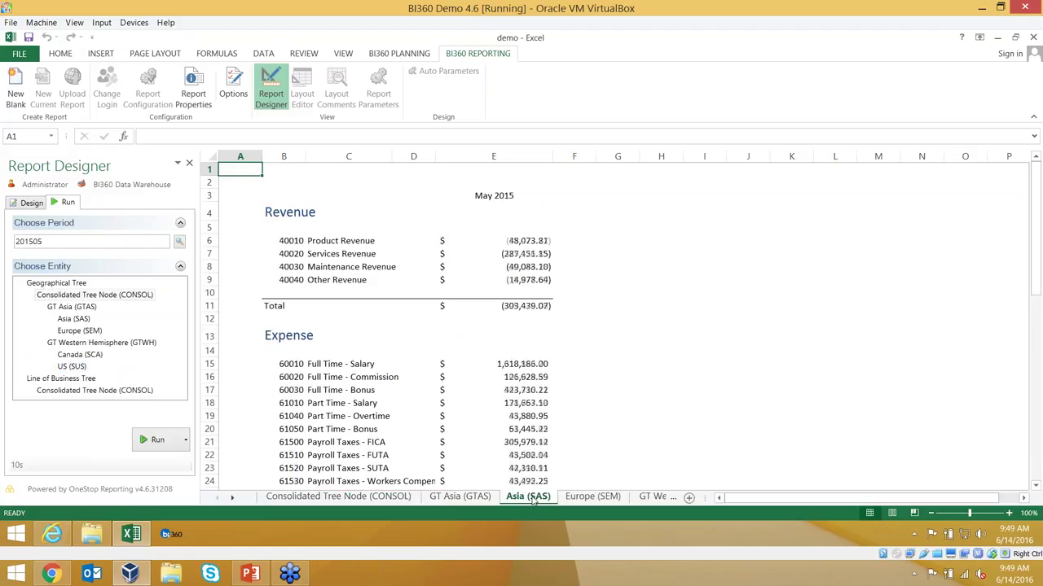
click(332, 497)
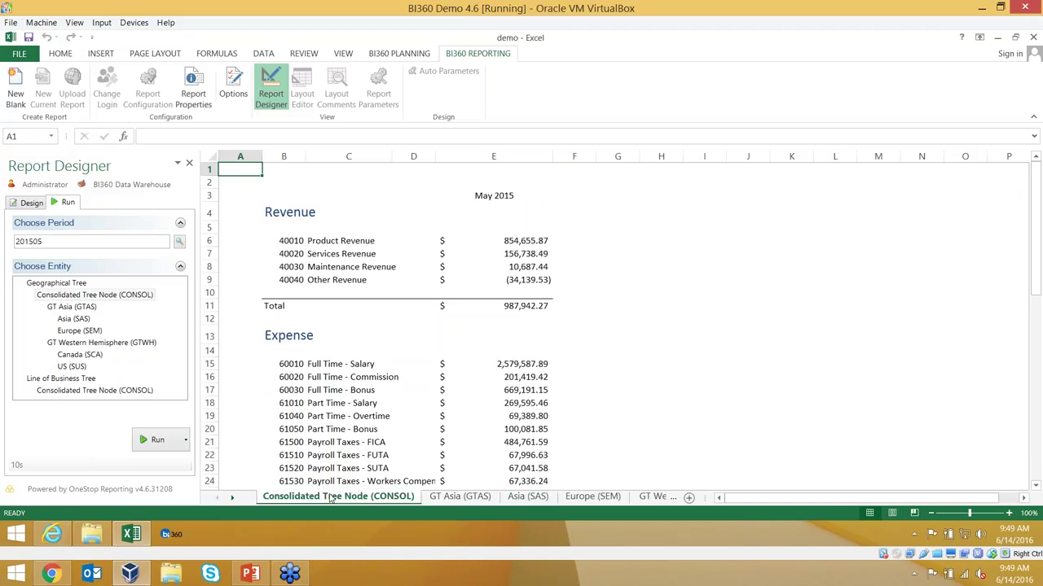
click(26, 203)
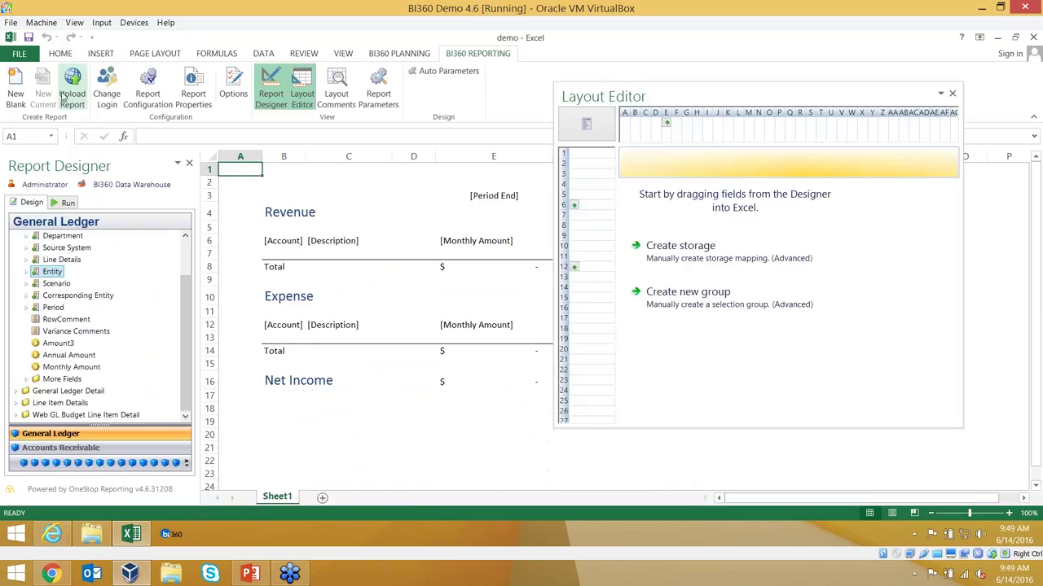
click(71, 87)
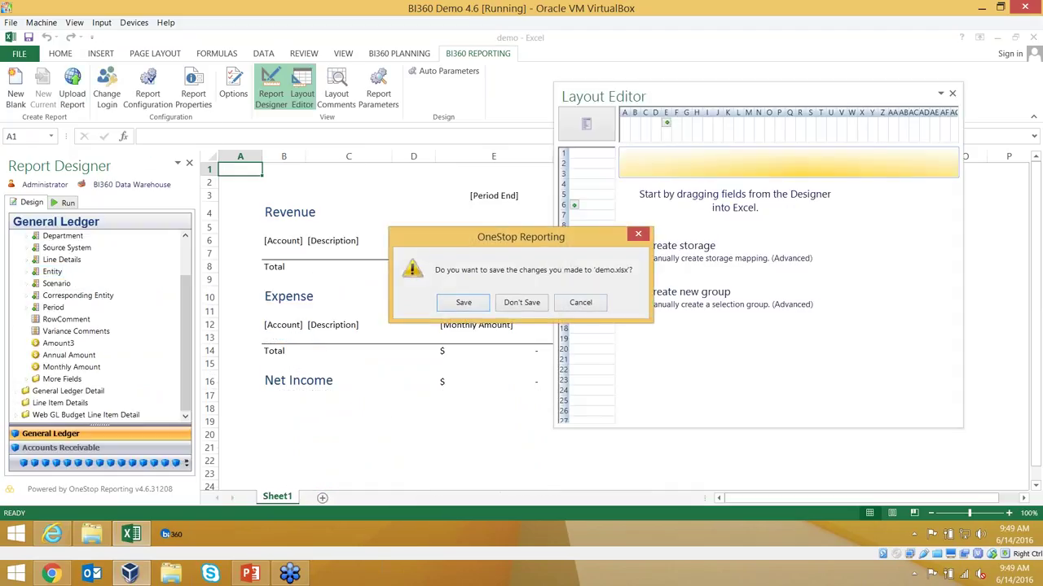
click(583, 306)
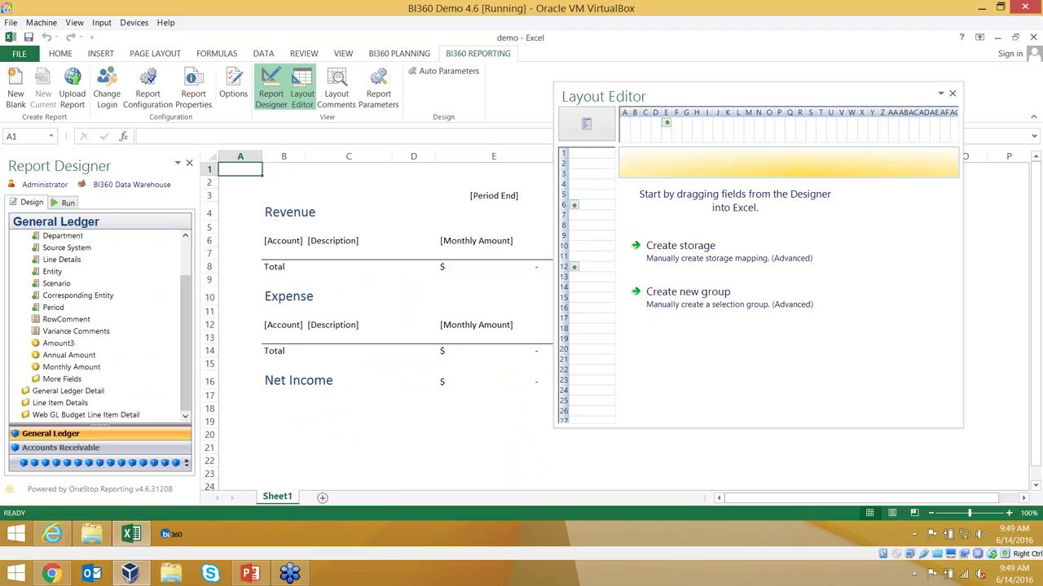
Step: Run the report for period 201505 with US (SUS) from the Geographical Tree as the entity, outputting it to a separate workbook
click(68, 203)
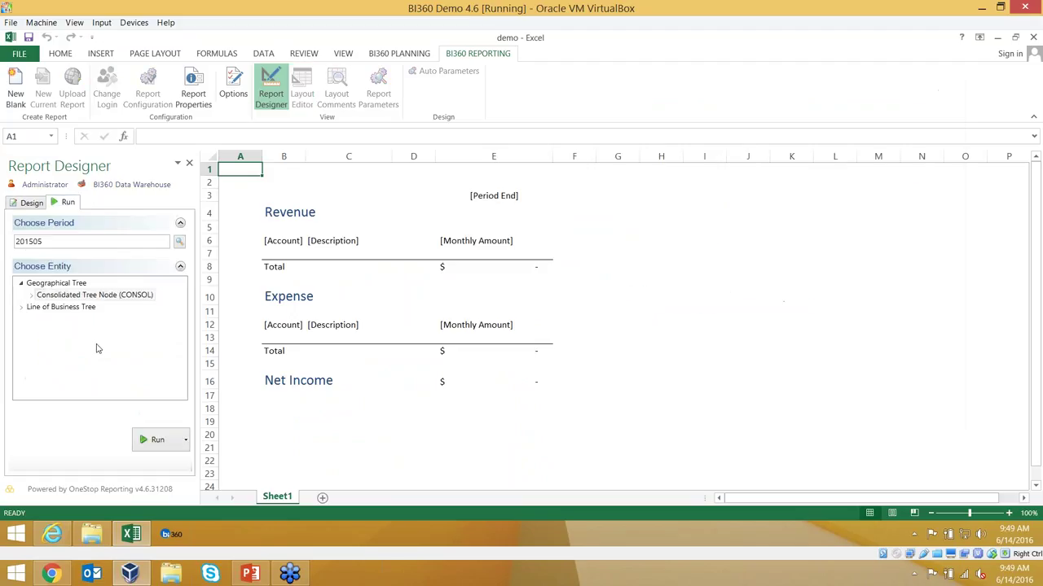
click(32, 298)
click(42, 320)
click(73, 343)
click(185, 440)
click(165, 473)
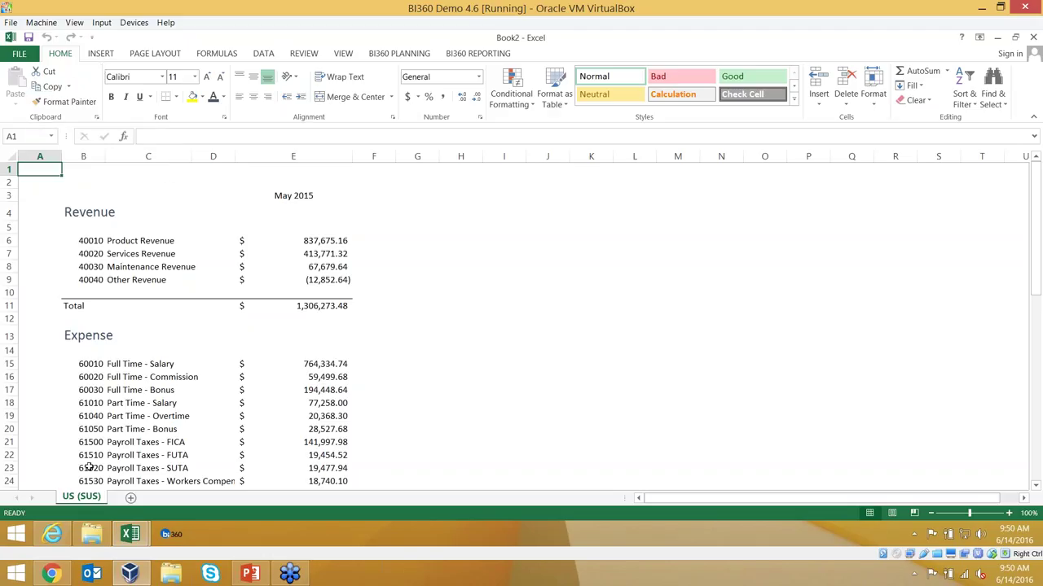
mouse_move(52, 532)
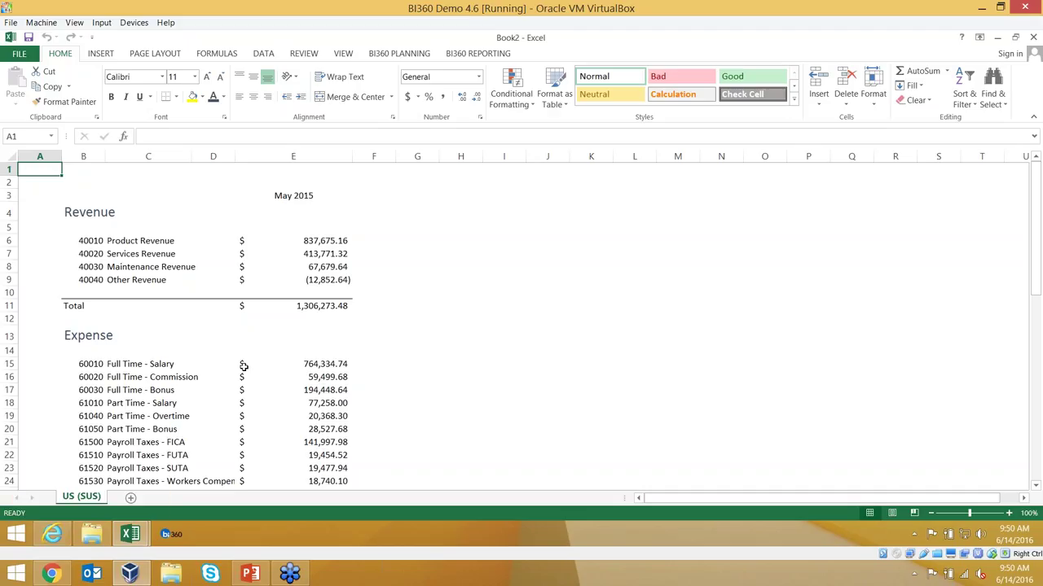